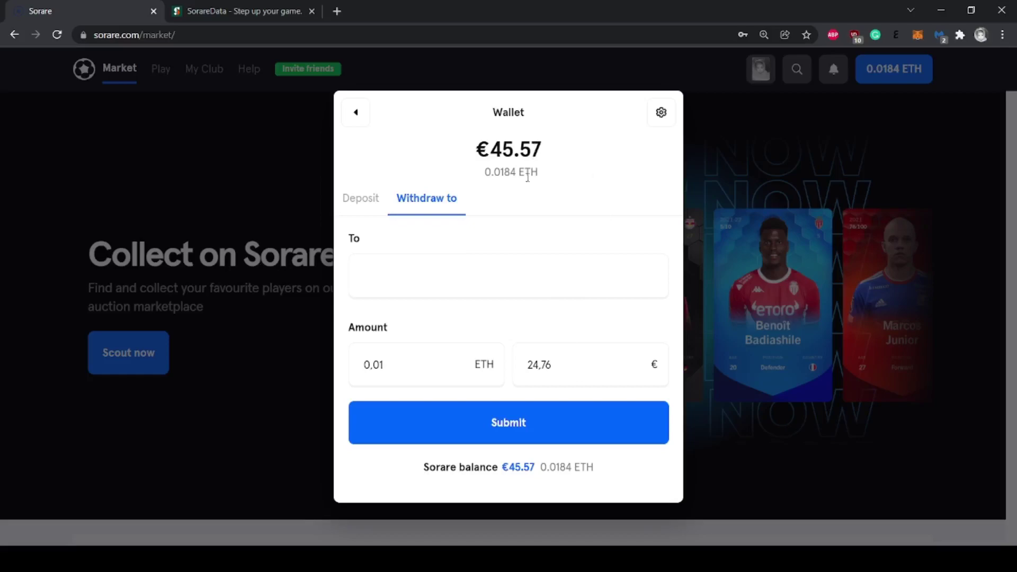
Check the wallet's ETH balance and its deposit options, then close the wallet
left_click_drag(545, 177, 483, 172)
left_click(360, 198)
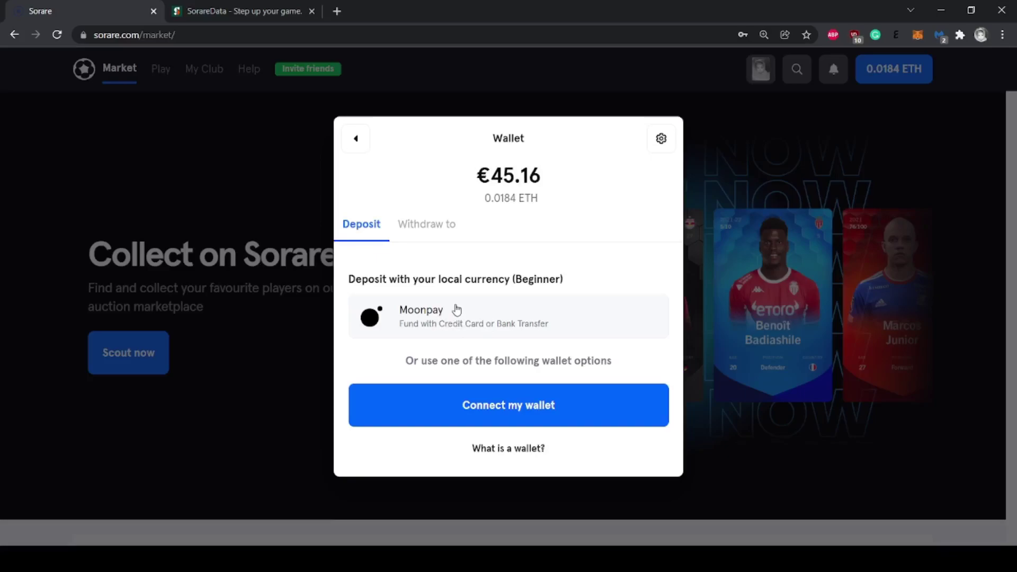
left_click(206, 183)
scroll(308, 245, "down", 5)
scroll(294, 232, "up", 5)
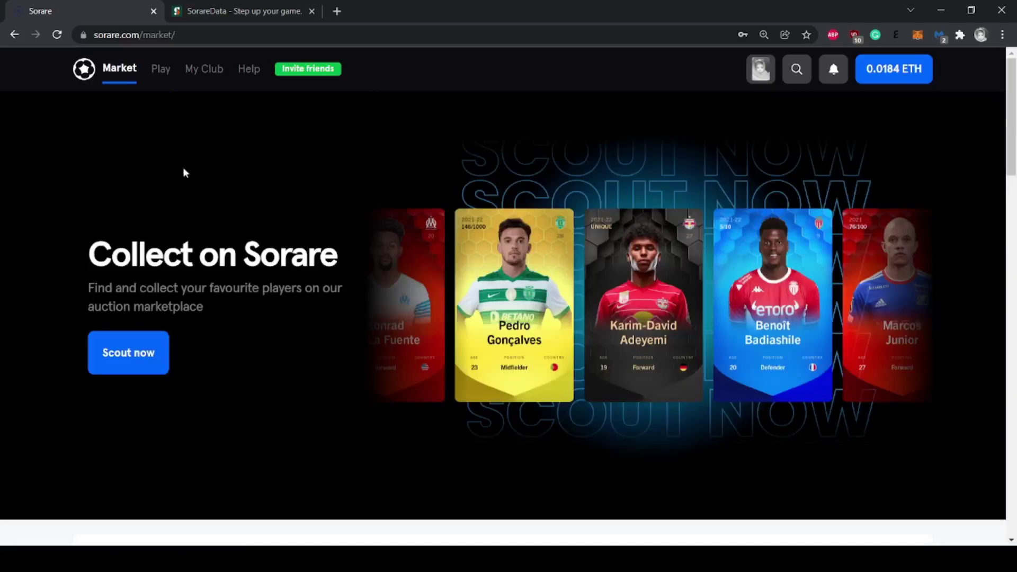
Open the competitions of the open Game Week 242, Feb 4 – 8
mouse_move(158, 75)
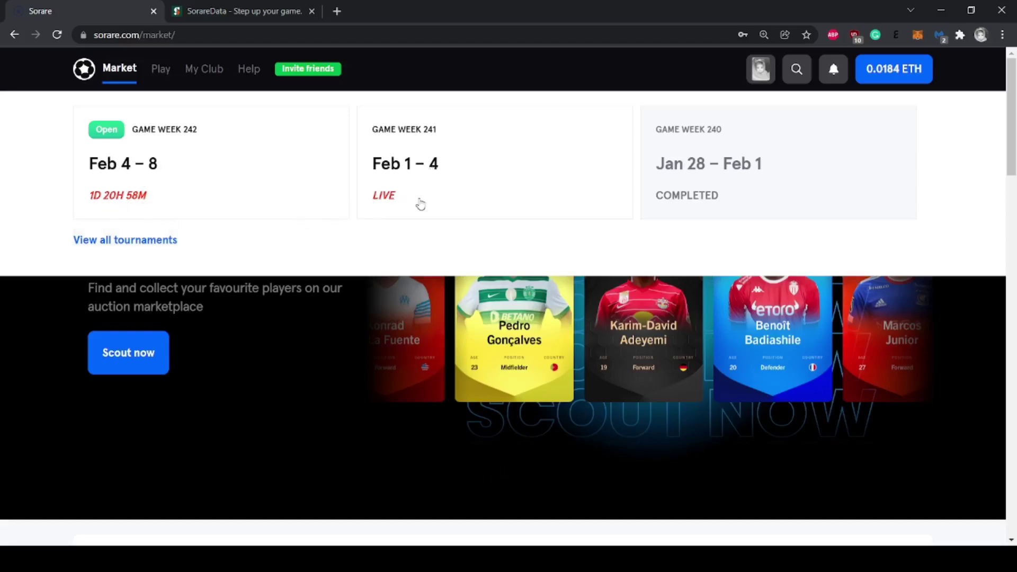
left_click(120, 173)
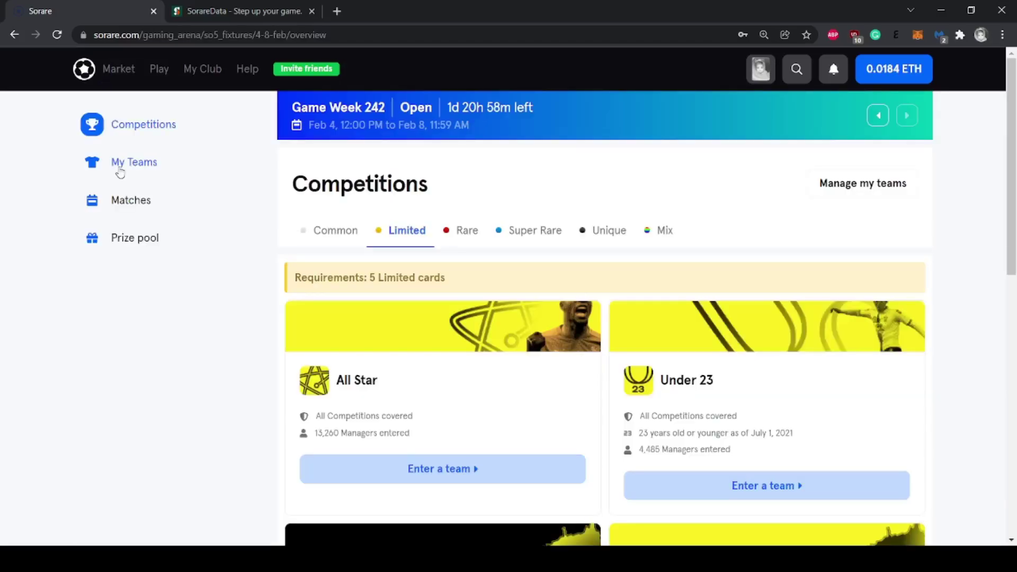
scroll(192, 331, "down", 5)
scroll(209, 339, "up", 5)
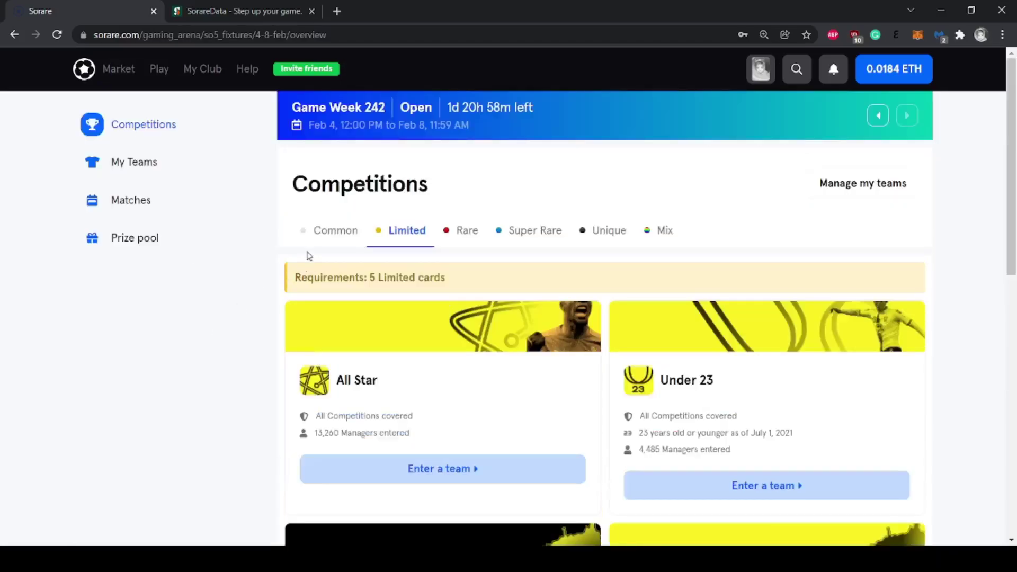
Show the Common competitions and start entering a team in the Casual competition
left_click(306, 229)
scroll(225, 331, "down", 3)
scroll(211, 339, "up", 3)
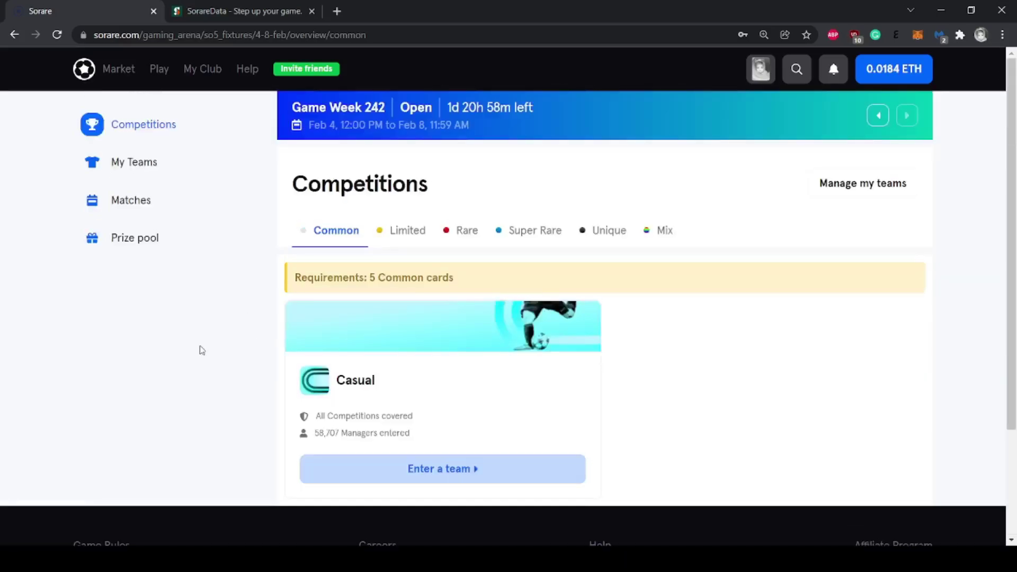
scroll(202, 350, "down", 3)
left_click(417, 333)
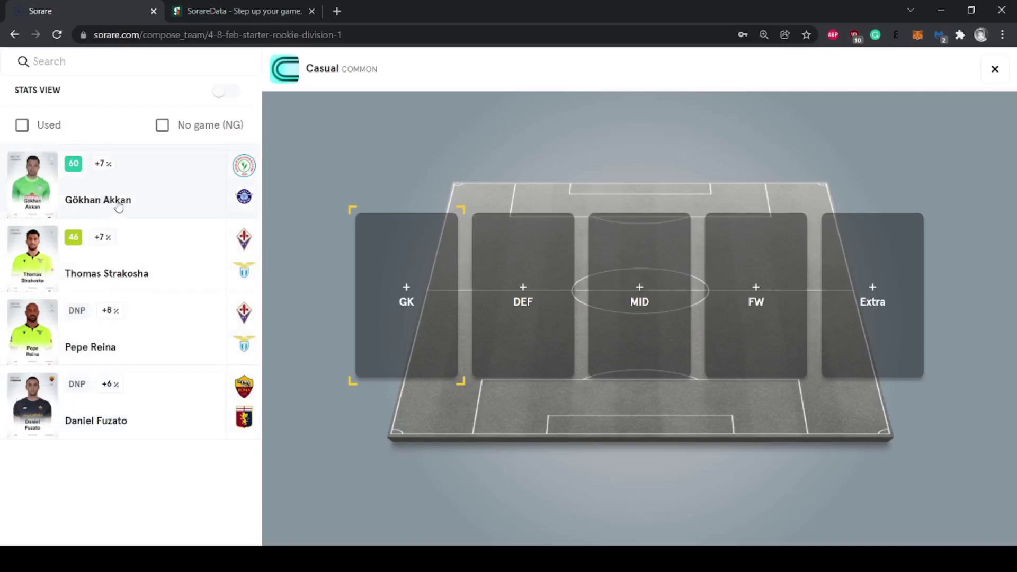
Fill the lineup with Thomas Strakosha in goal, defender Mees Hilgers, midfielder Sergej Milinković-Savić, forward Kevin Volland and Lorenzo Pellegrini as the extra player
left_click(129, 280)
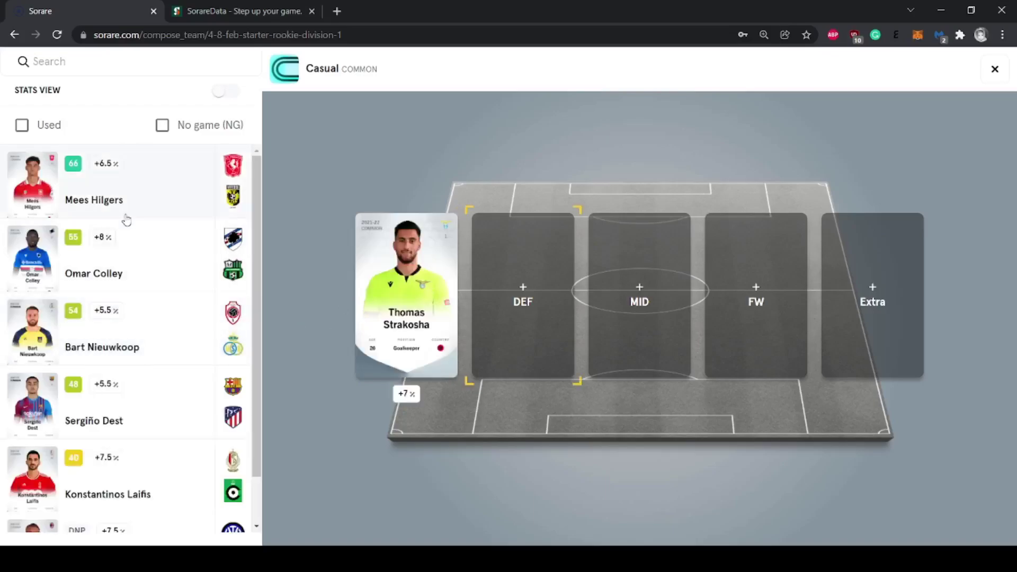
scroll(125, 419, "down", 1)
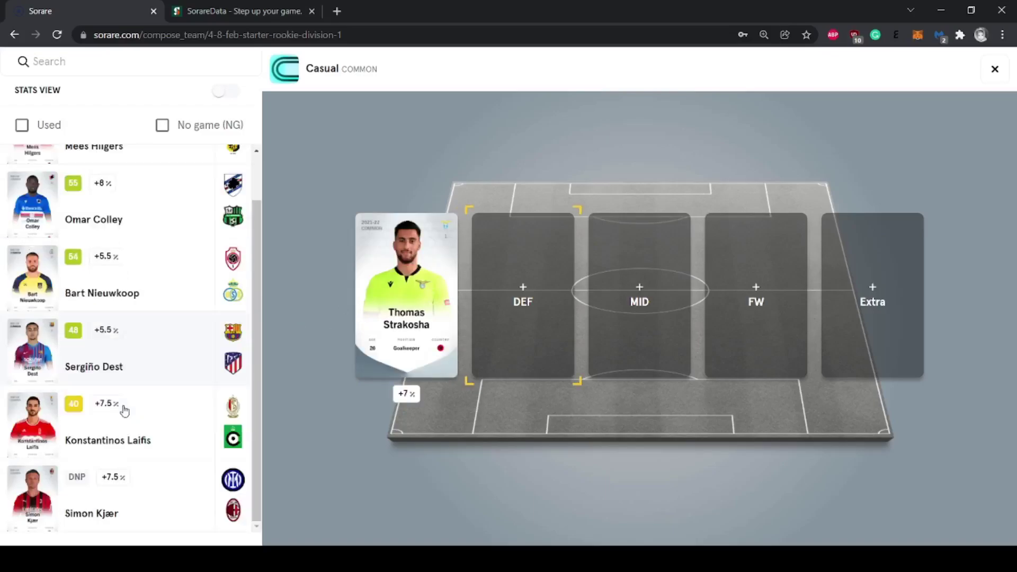
scroll(127, 371, "up", 1)
left_click(115, 202)
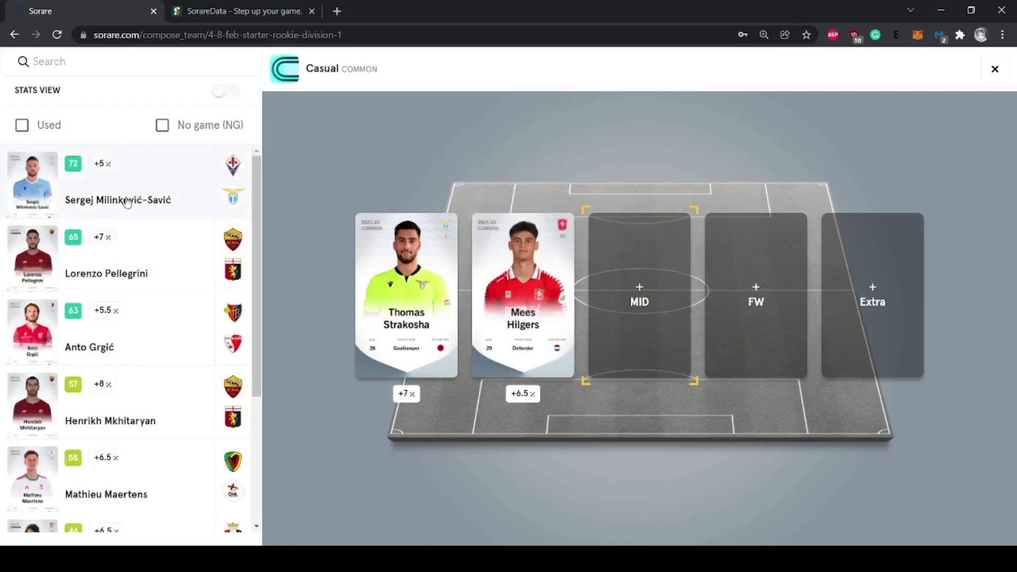
left_click(118, 202)
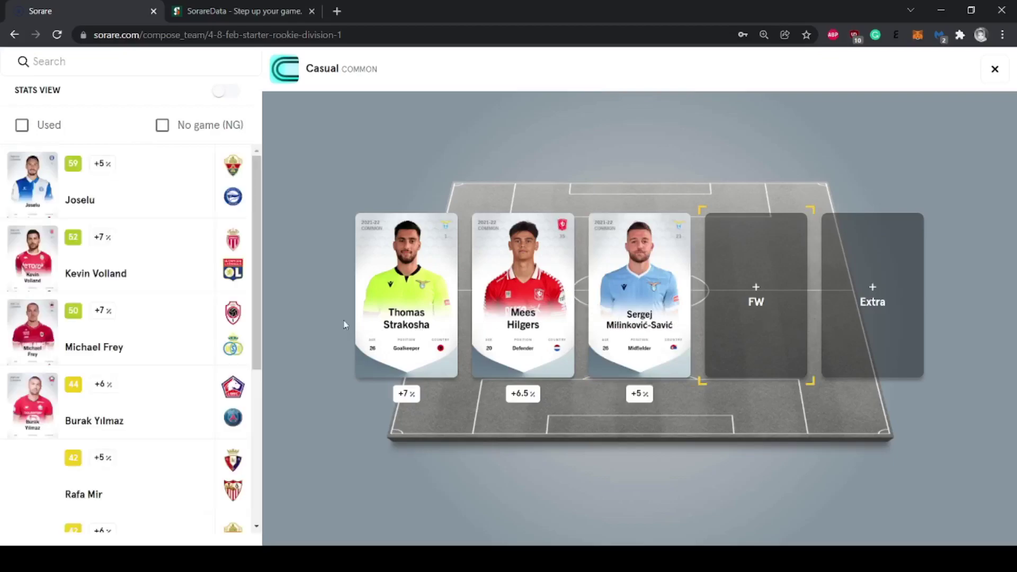
left_click(135, 279)
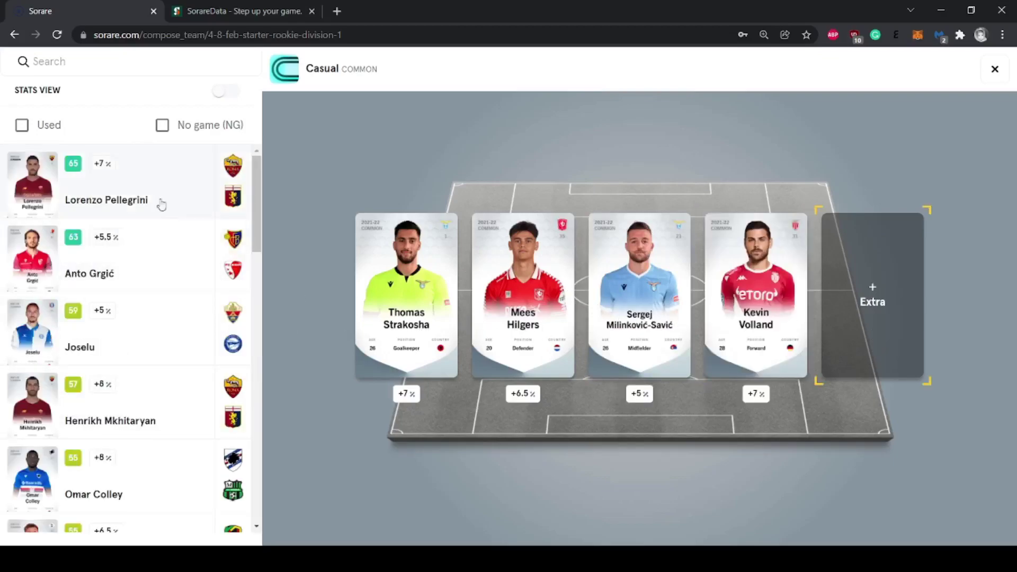
left_click(136, 204)
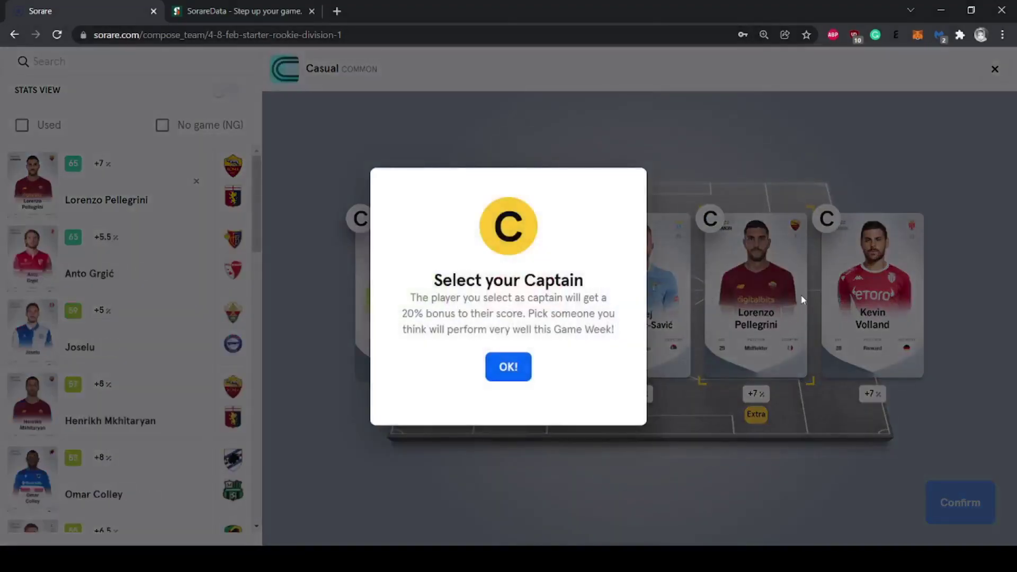
Make Sergej Milinković-Savić the captain and confirm the Casual team
left_click(519, 367)
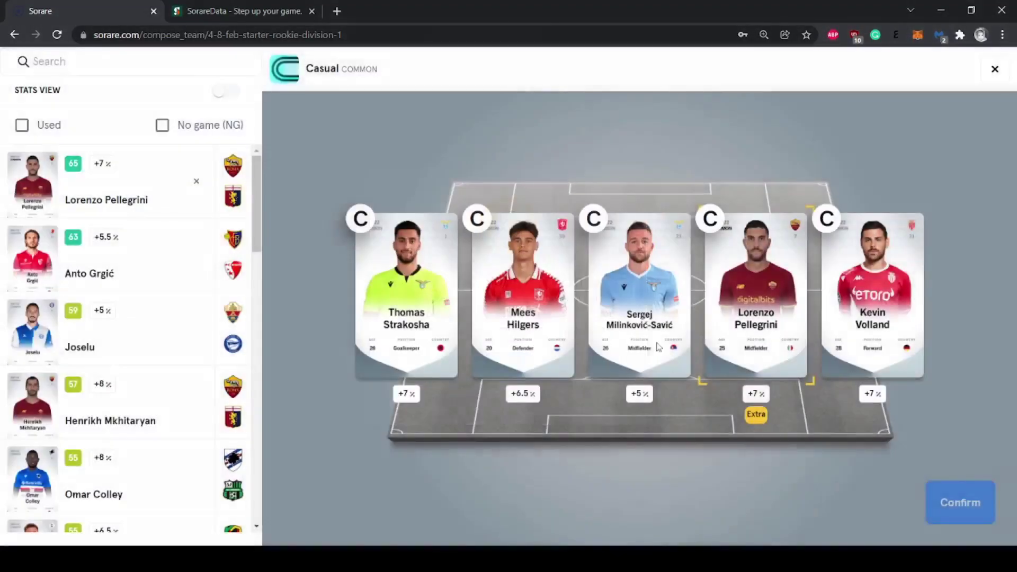
left_click(594, 218)
mouse_move(642, 396)
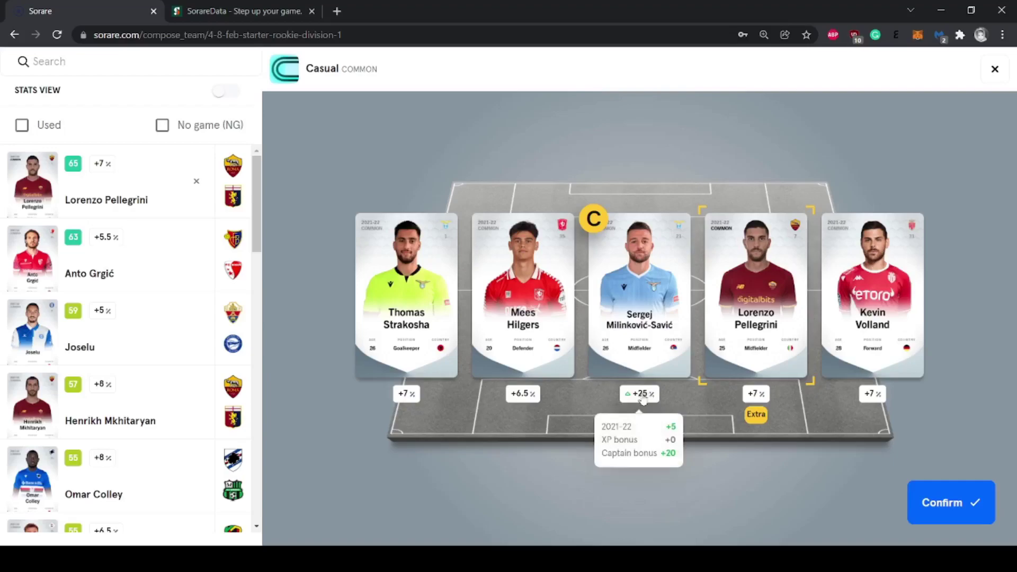
left_click(951, 494)
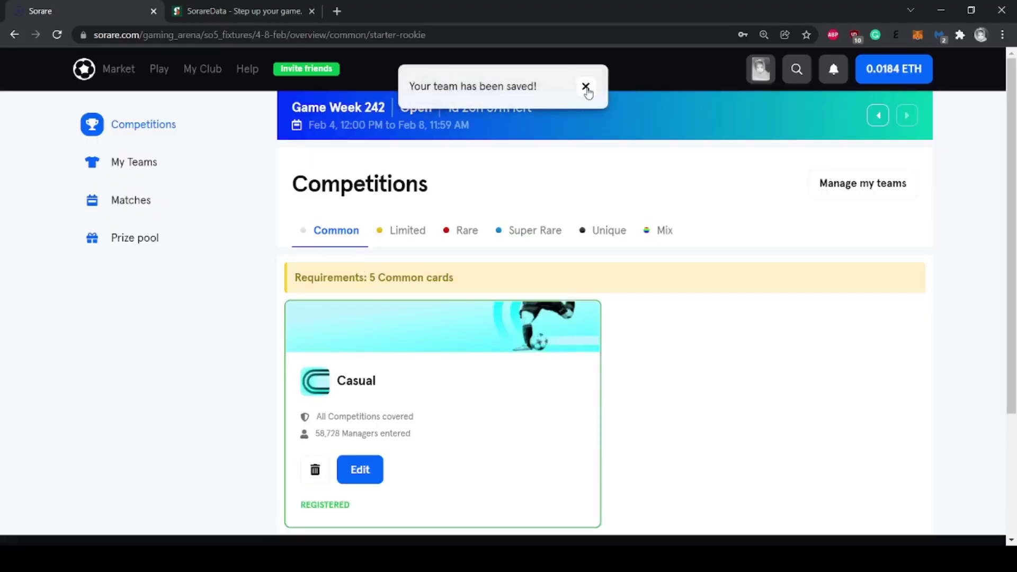
left_click(586, 88)
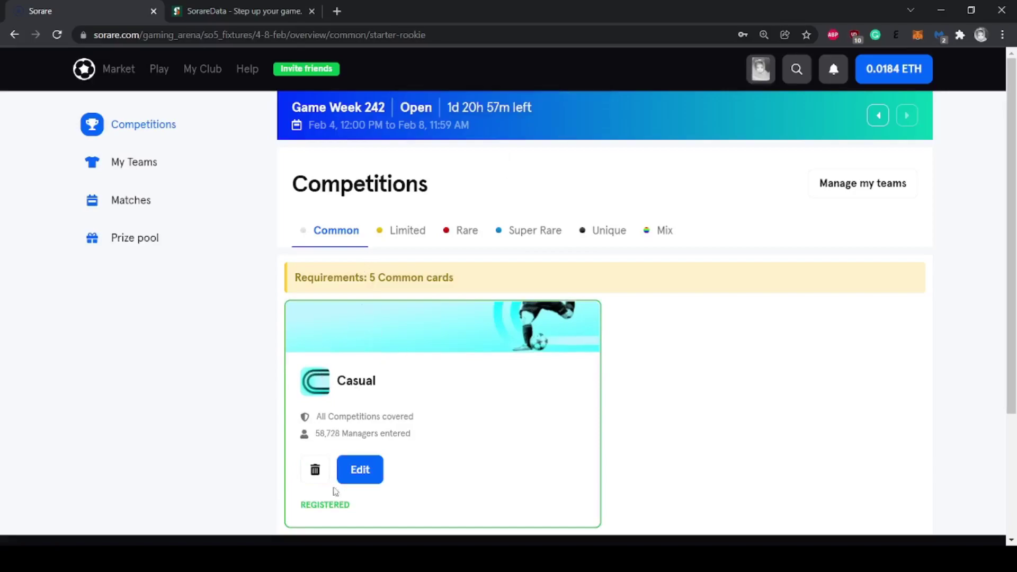
Open the Game Week 242 prize pool details for the Casual competition
scroll(166, 252, "down", 5)
scroll(164, 272, "up", 5)
left_click(136, 246)
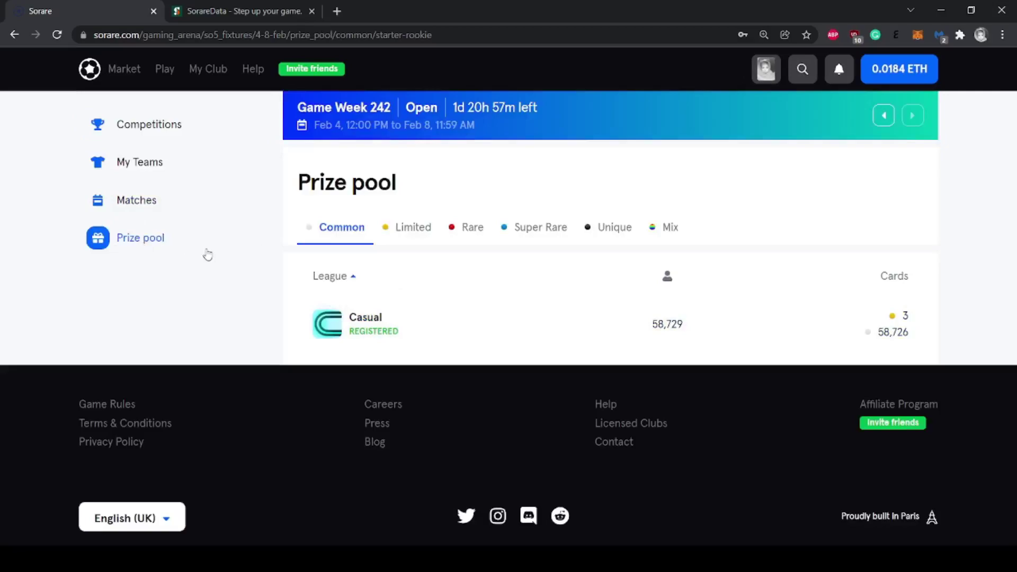
left_click(548, 332)
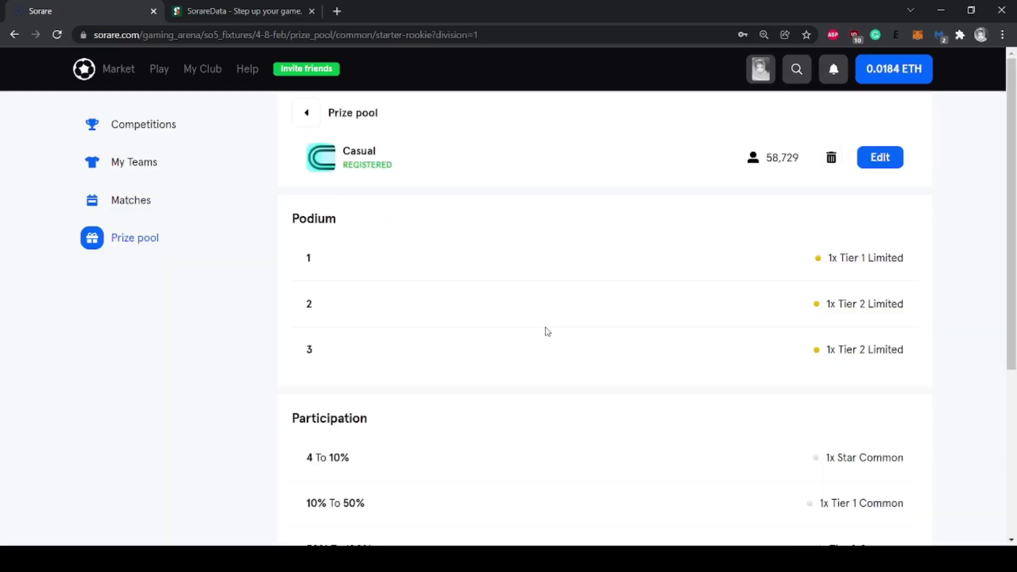
mouse_move(1011, 249)
left_mouse_down()
mouse_move(1012, 292)
mouse_move(1013, 254)
left_mouse_up()
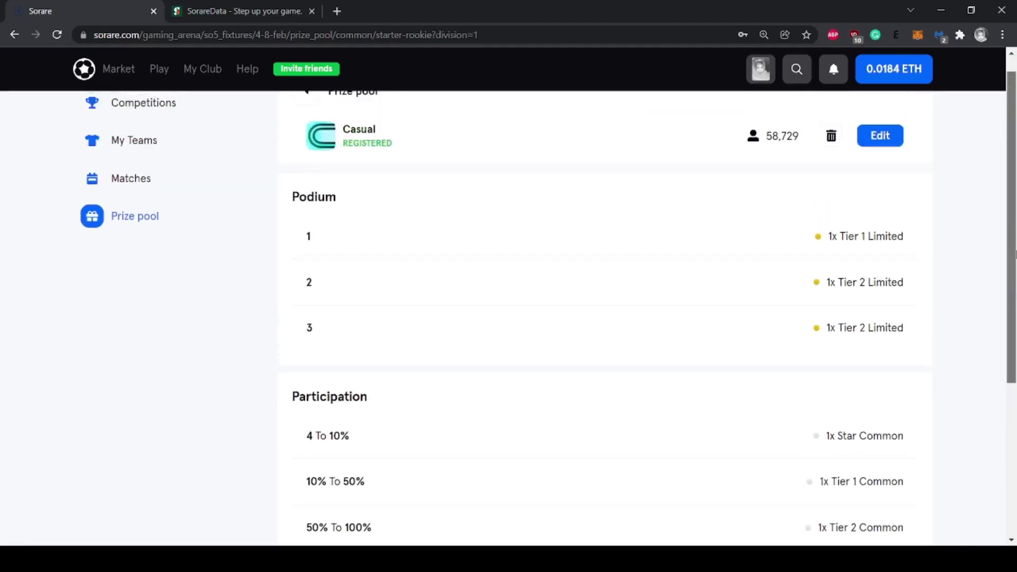
Examine the Casual competition's podium prizes and the number of managers entered
left_click_drag(306, 239, 920, 325)
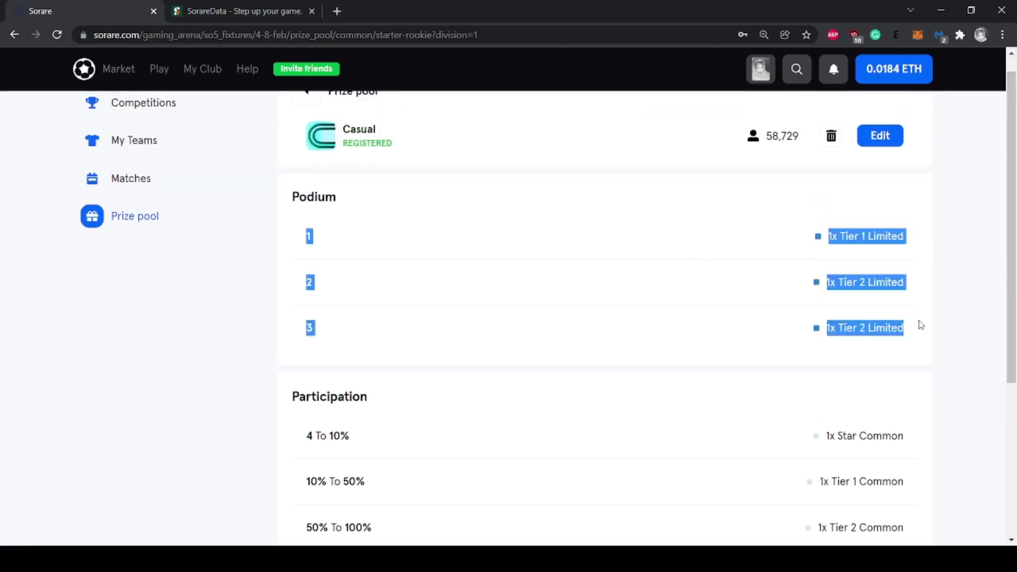
left_click(907, 323)
left_click_drag(819, 286, 899, 282)
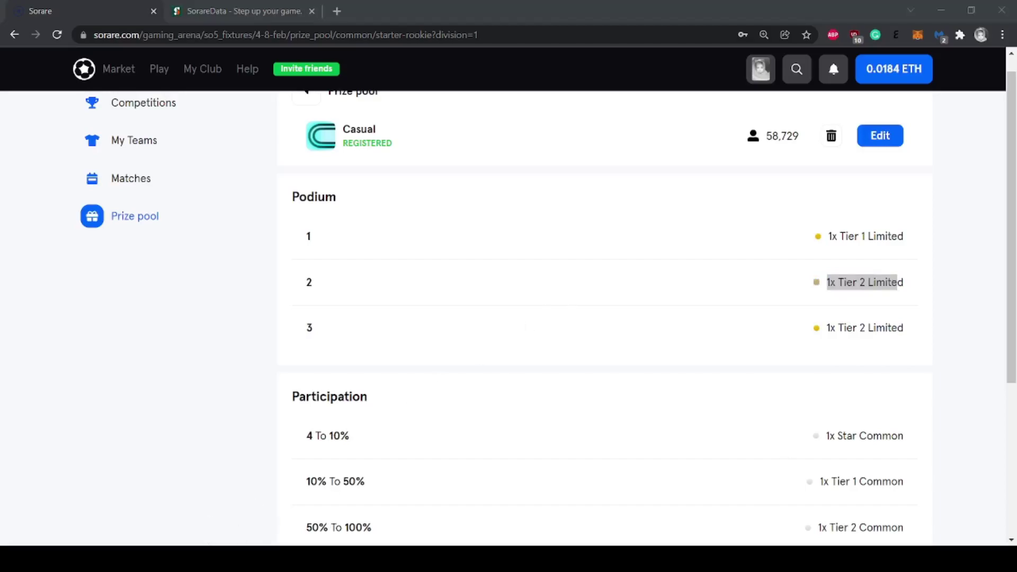
scroll(494, 302, "down", 5)
scroll(396, 351, "up", 5)
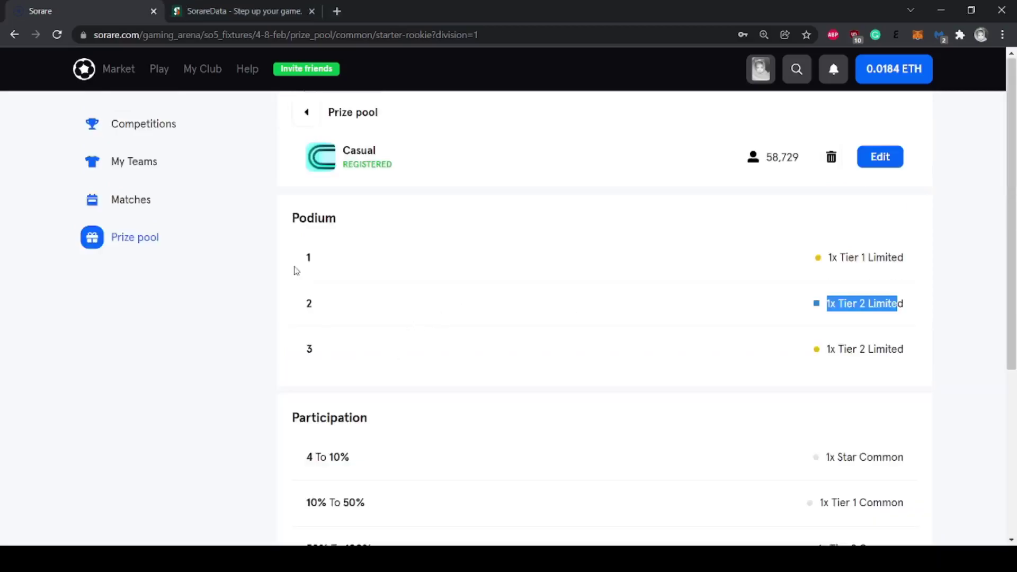
left_click_drag(297, 271, 906, 350)
left_click(620, 343)
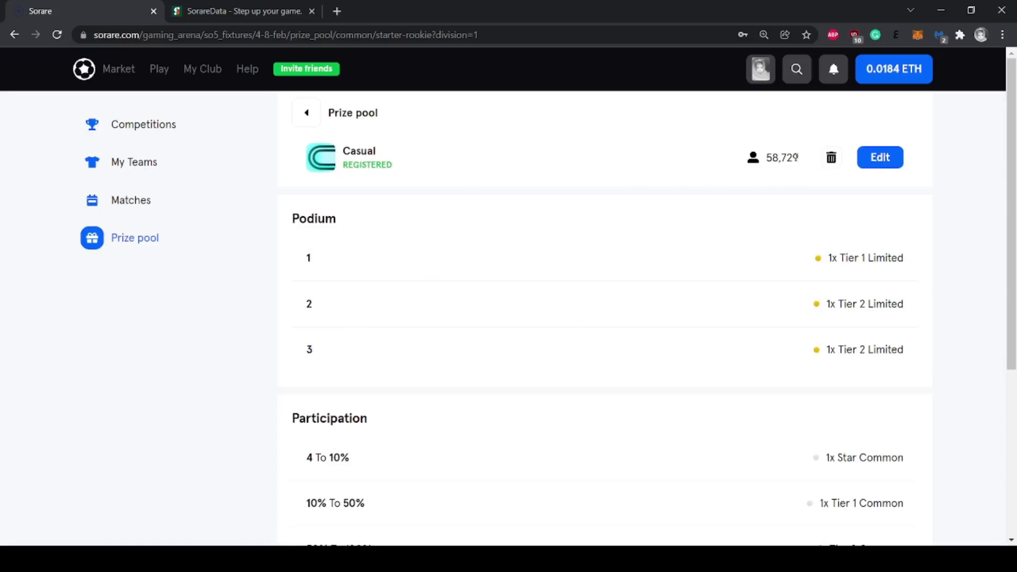
left_click_drag(798, 157, 764, 158)
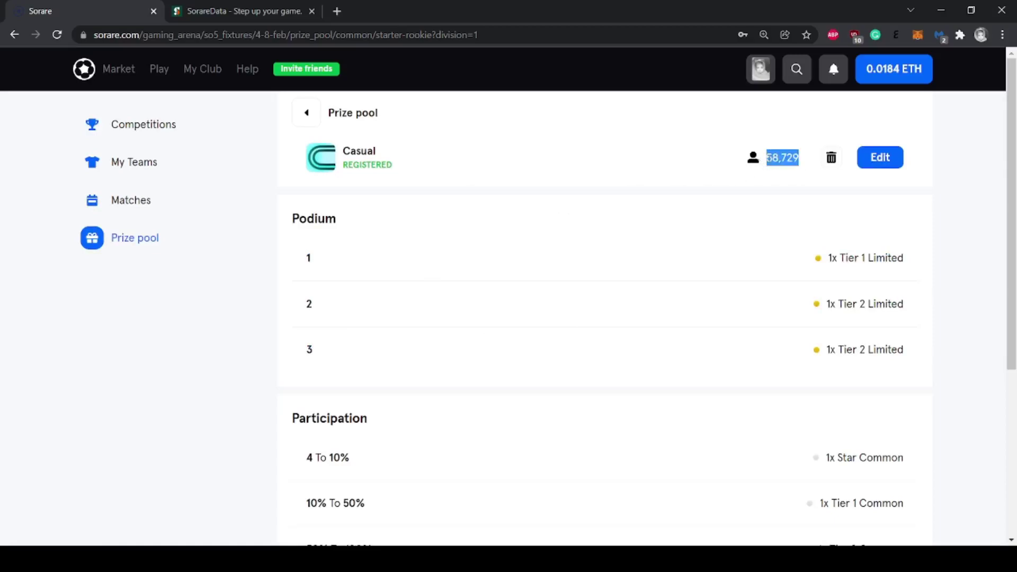
left_click(678, 171)
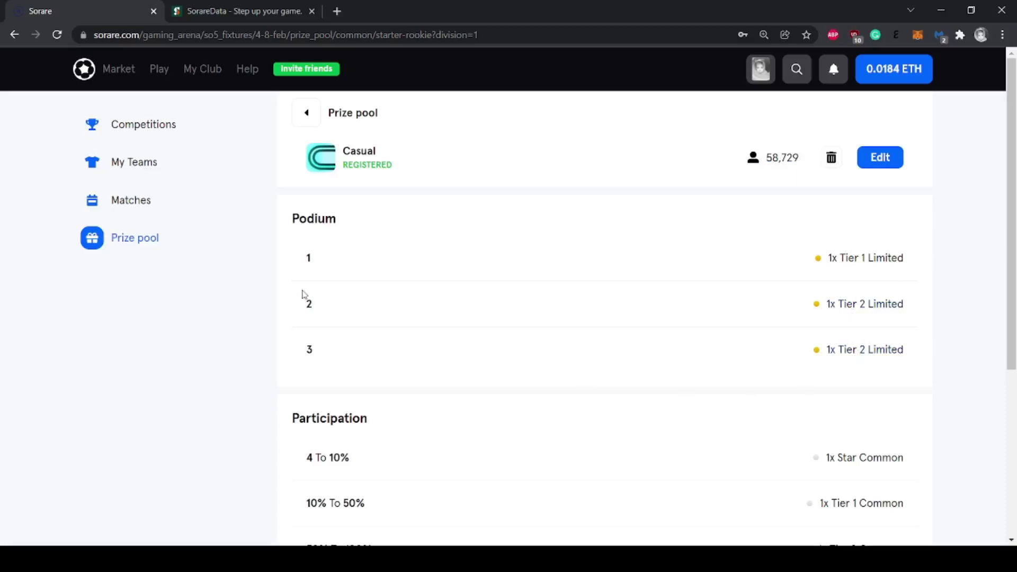
Return to the Game Week 242 competitions and look through the available Limited competitions
mouse_move(154, 70)
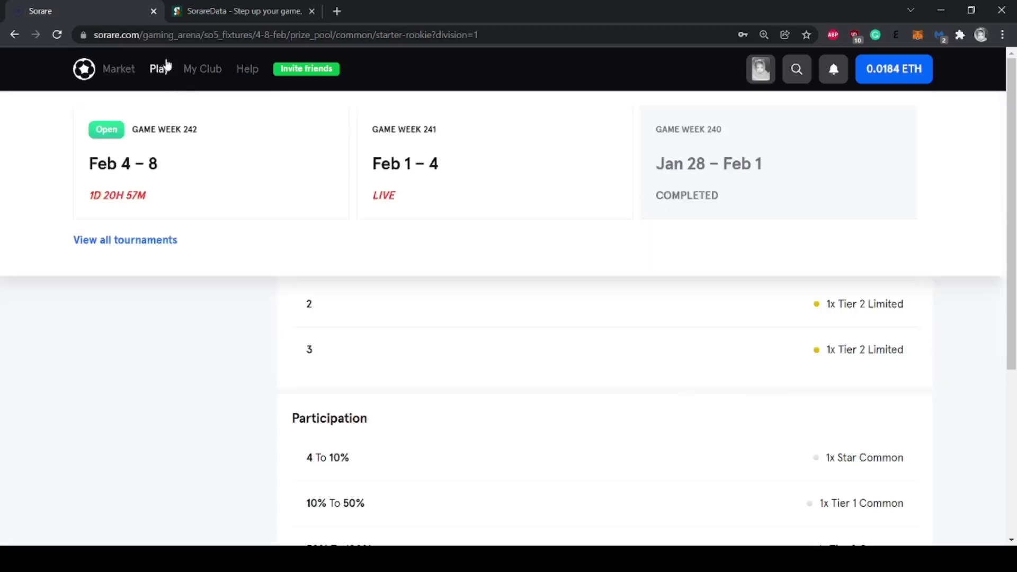
left_click(144, 154)
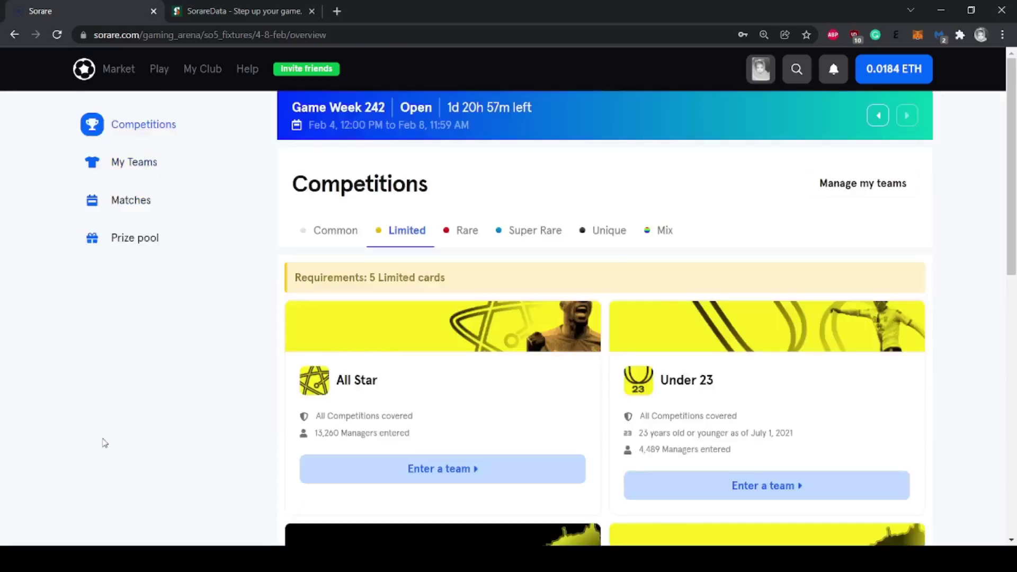
scroll(108, 437, "down", 5)
scroll(436, 203, "up", 3)
scroll(207, 368, "down", 8)
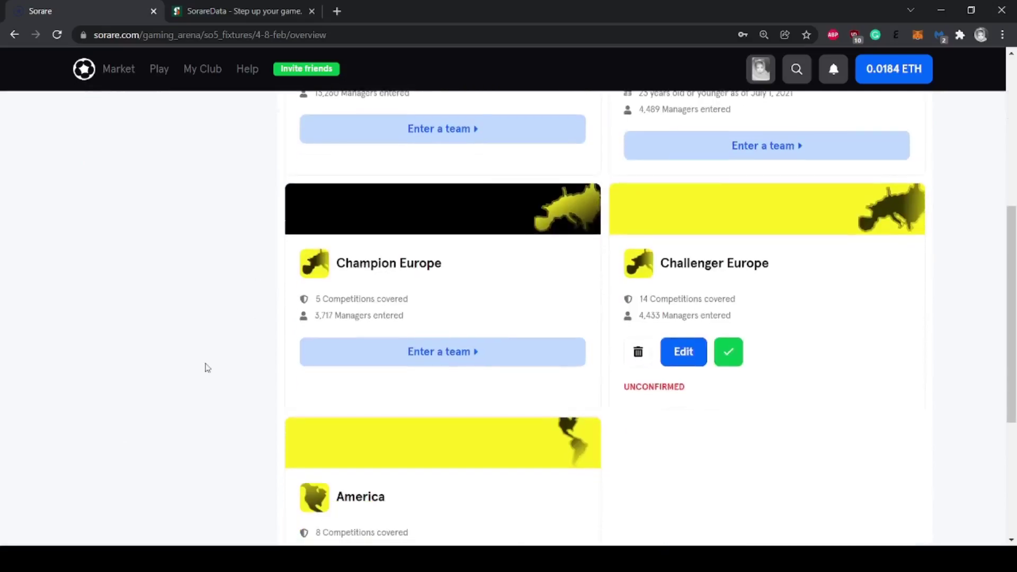
scroll(228, 363, "up", 5)
scroll(188, 366, "up", 2)
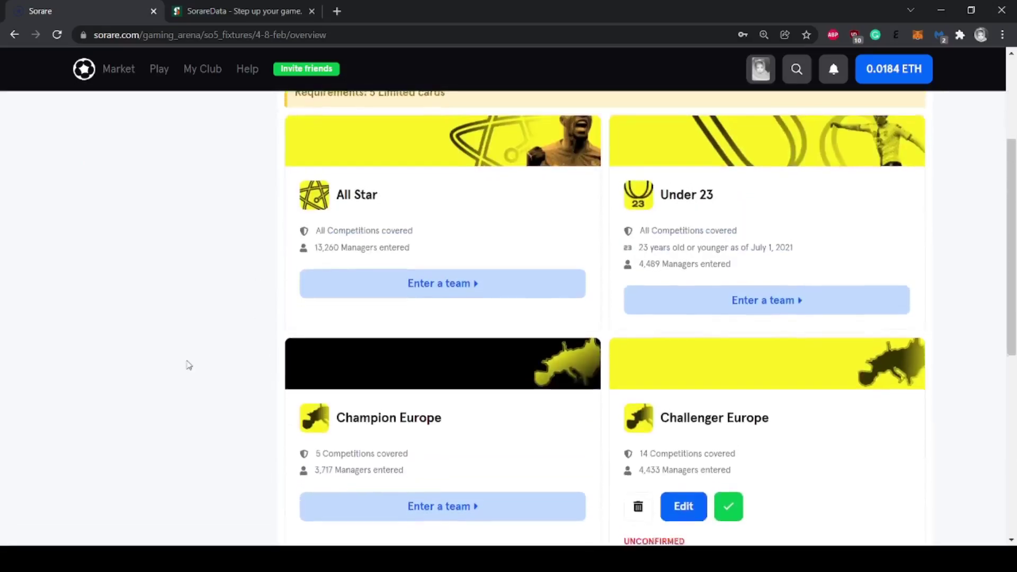
scroll(188, 365, "down", 1)
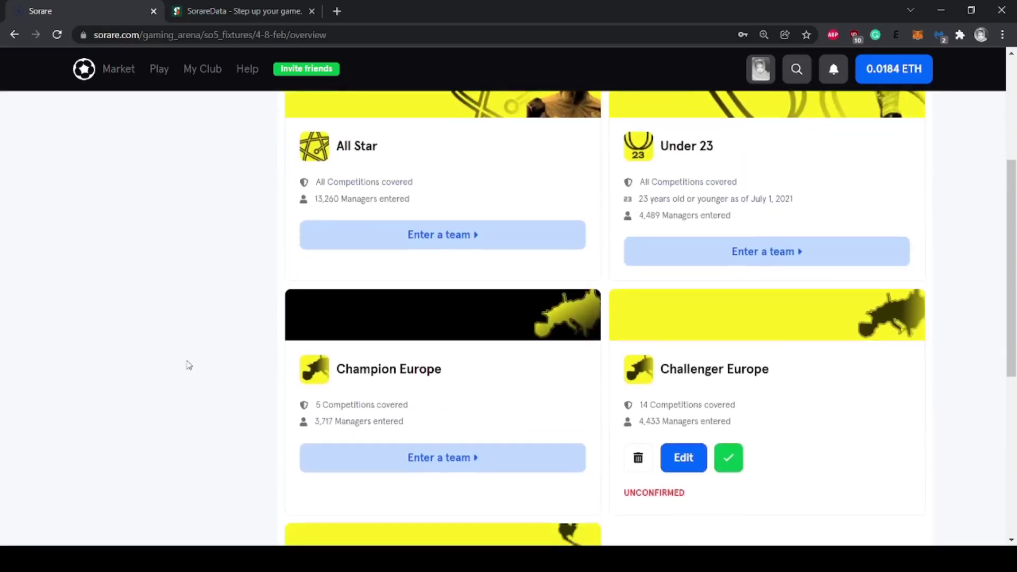
scroll(189, 365, "down", 6)
scroll(189, 371, "up", 3)
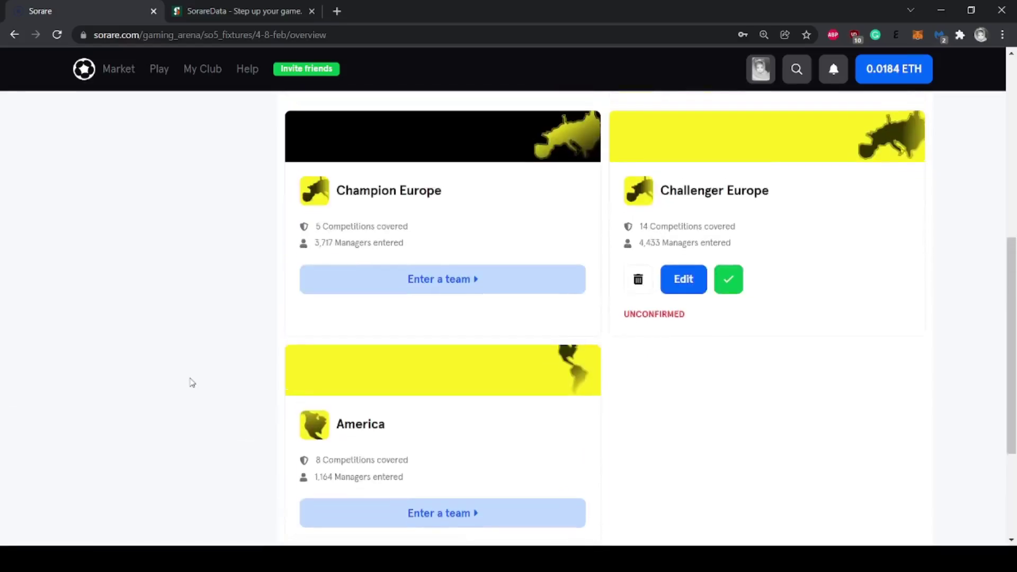
scroll(693, 376, "up", 7)
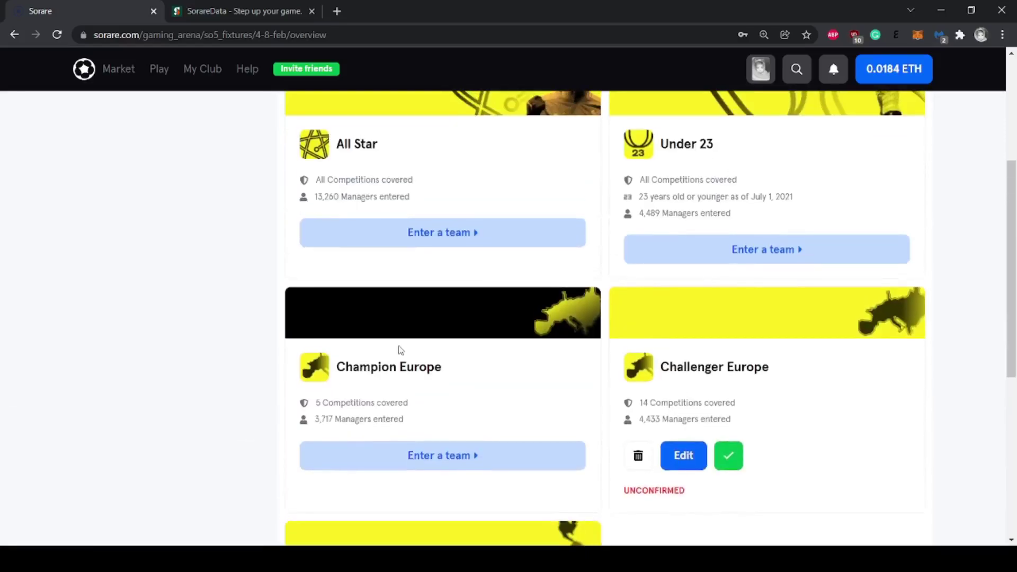
Show the Rare competitions and read how many cards are needed to unlock them
left_click(459, 231)
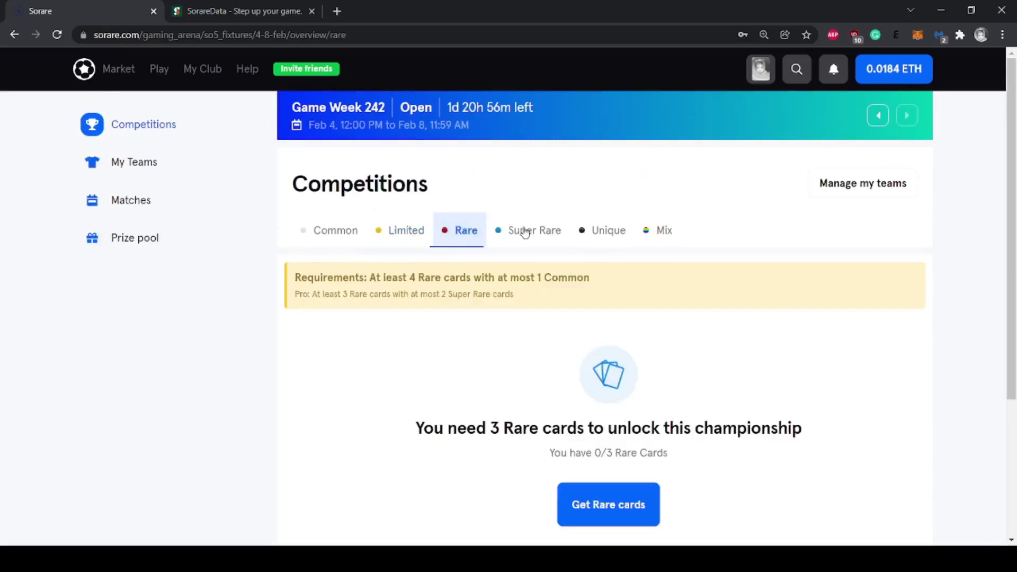
left_click_drag(443, 428, 670, 429)
left_click(613, 434)
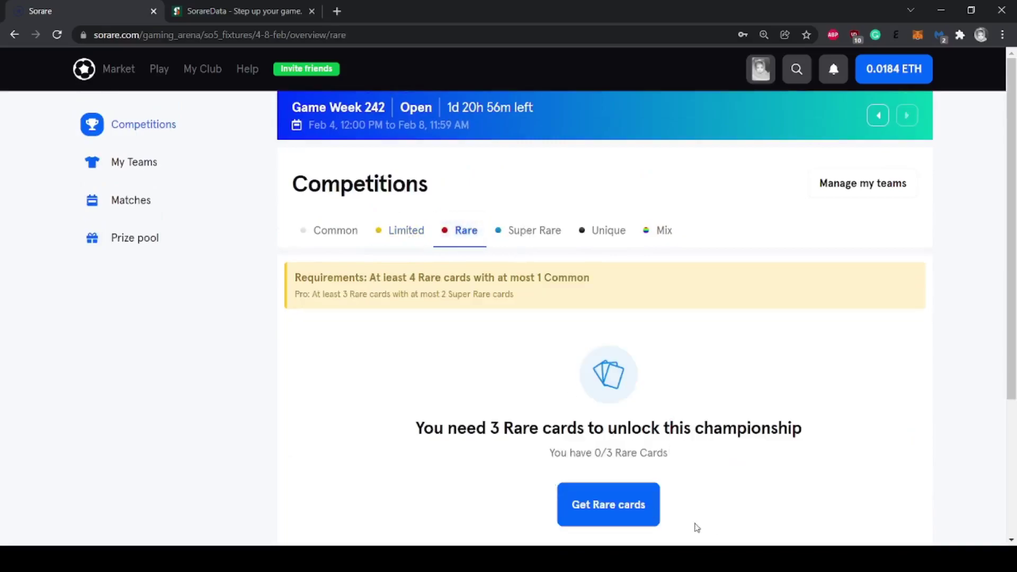
Return to the Limited competitions for Game Week 242 and look through the full list, from All Star to America
left_click_drag(390, 444, 736, 430)
left_click(452, 309)
left_click(409, 242)
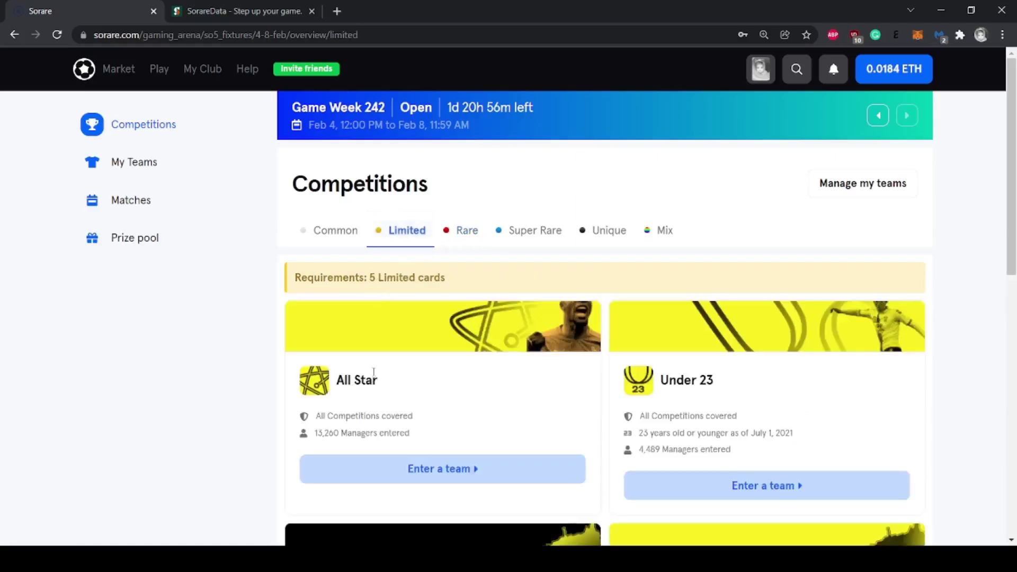
scroll(374, 370, "down", 2)
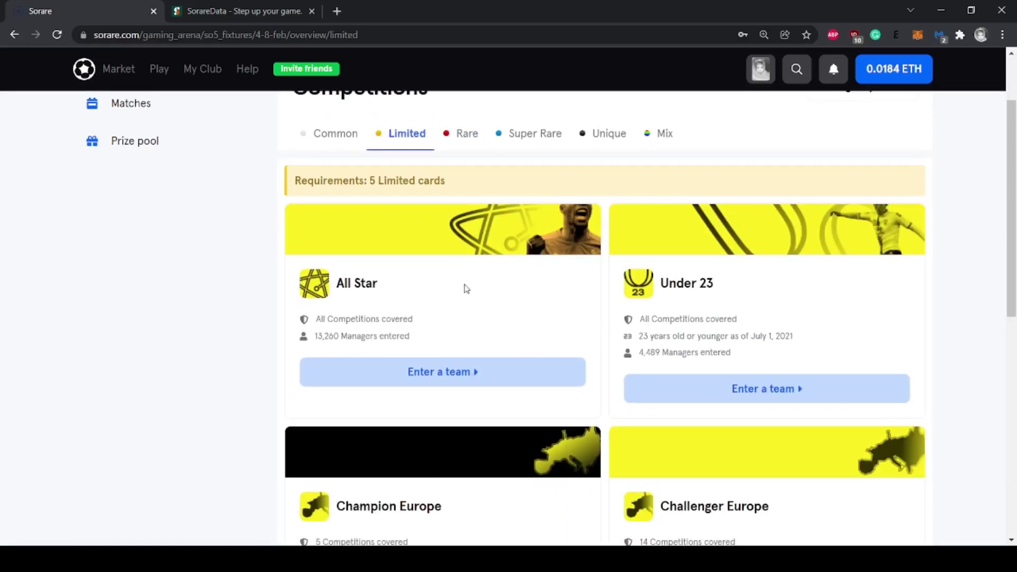
scroll(466, 289, "down", 1)
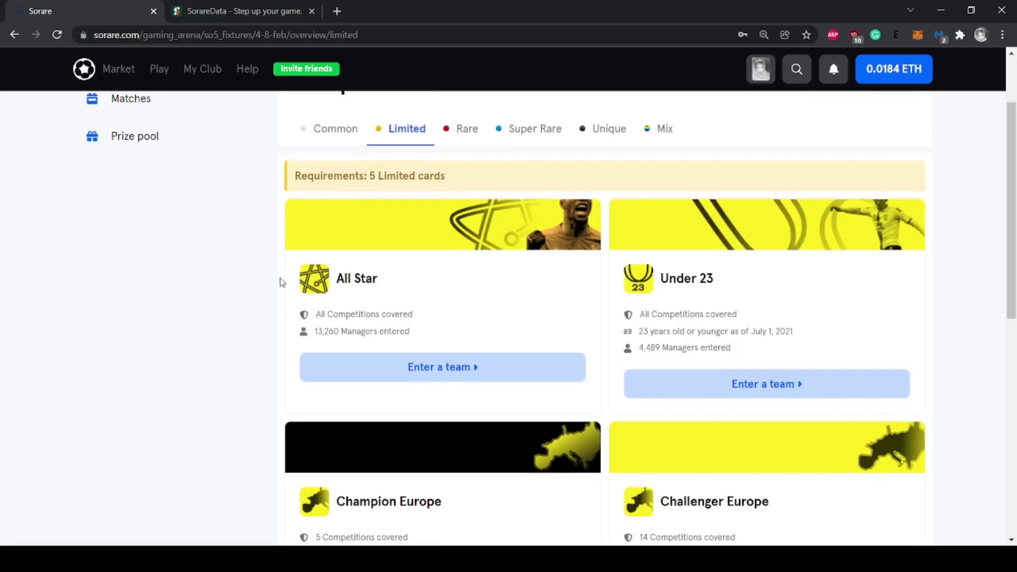
scroll(281, 281, "down", 3)
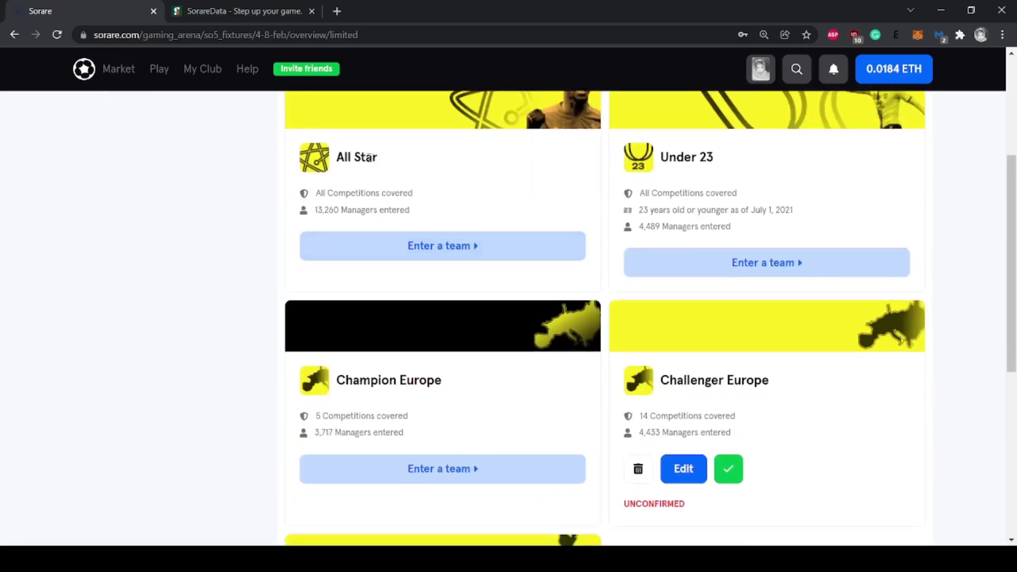
left_click_drag(672, 157, 747, 159)
left_click(706, 161)
scroll(433, 313, "down", 5)
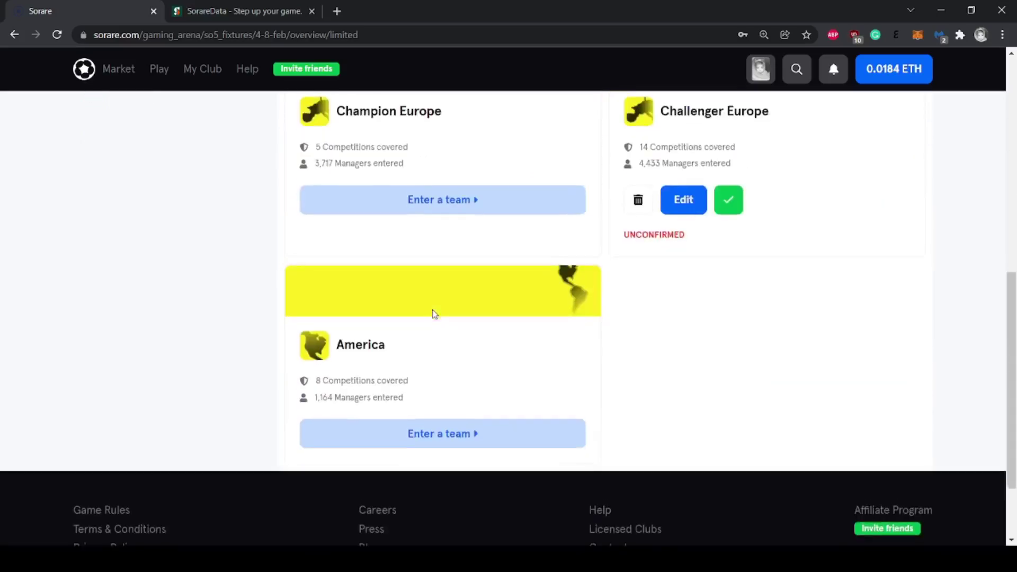
scroll(433, 314, "up", 1)
left_click_drag(690, 142, 769, 142)
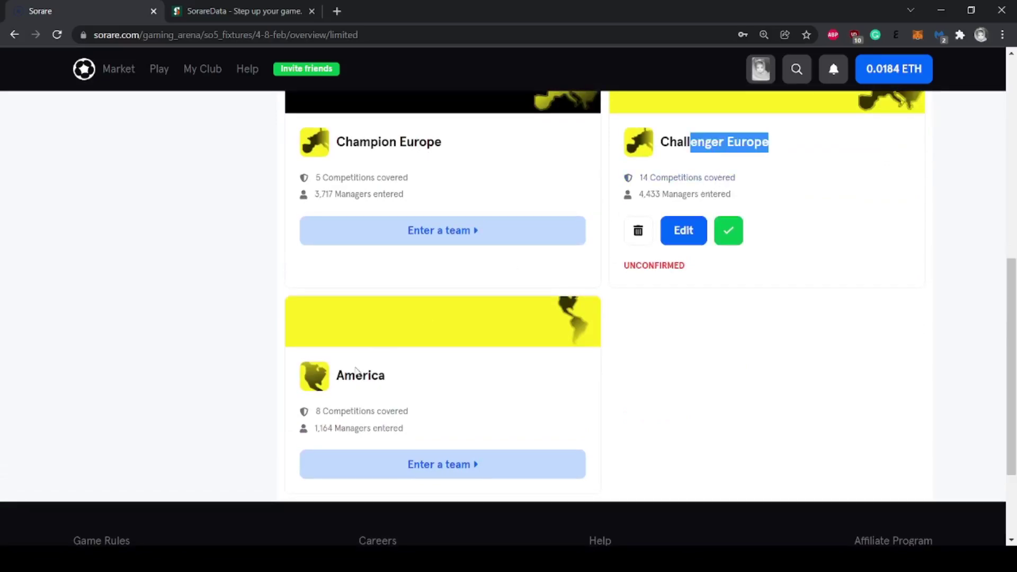
left_click_drag(356, 371, 385, 376)
left_click(206, 376)
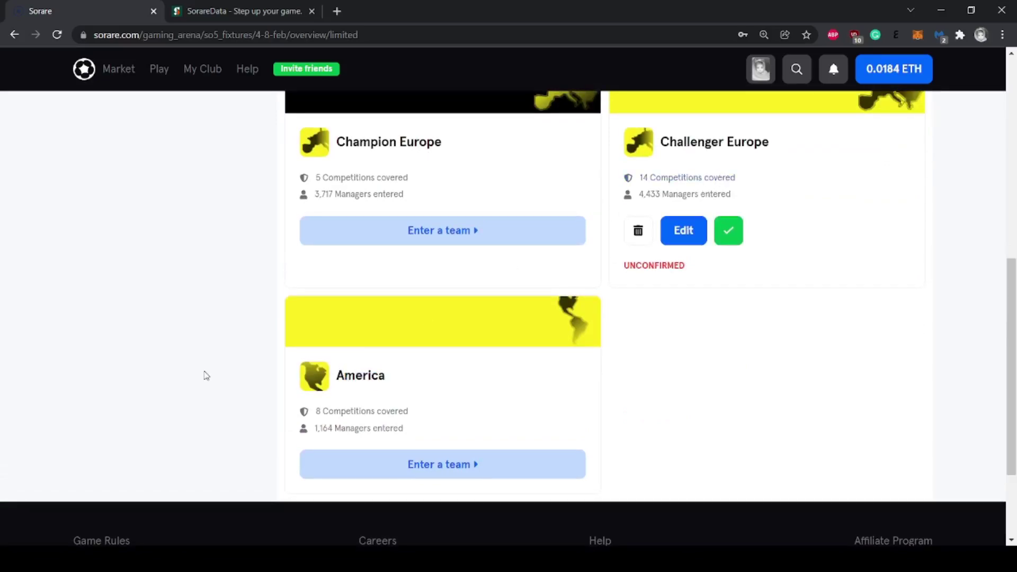
Examine the competitions covered, age rules and manager entries for the Limited All Star and Under 23 competitions
scroll(207, 375, "up", 8)
left_click_drag(337, 339, 480, 398)
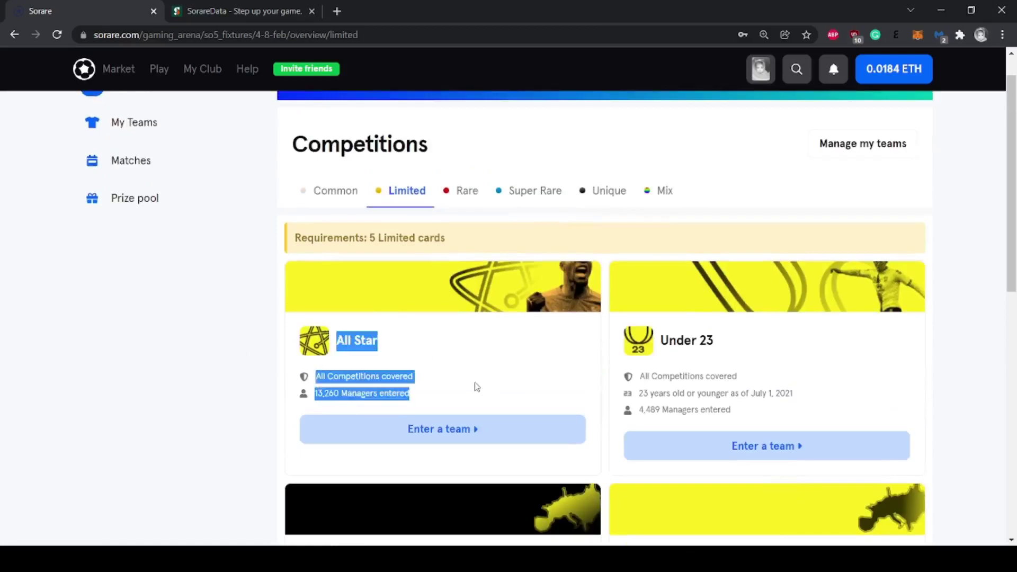
left_click(339, 196)
left_click(402, 191)
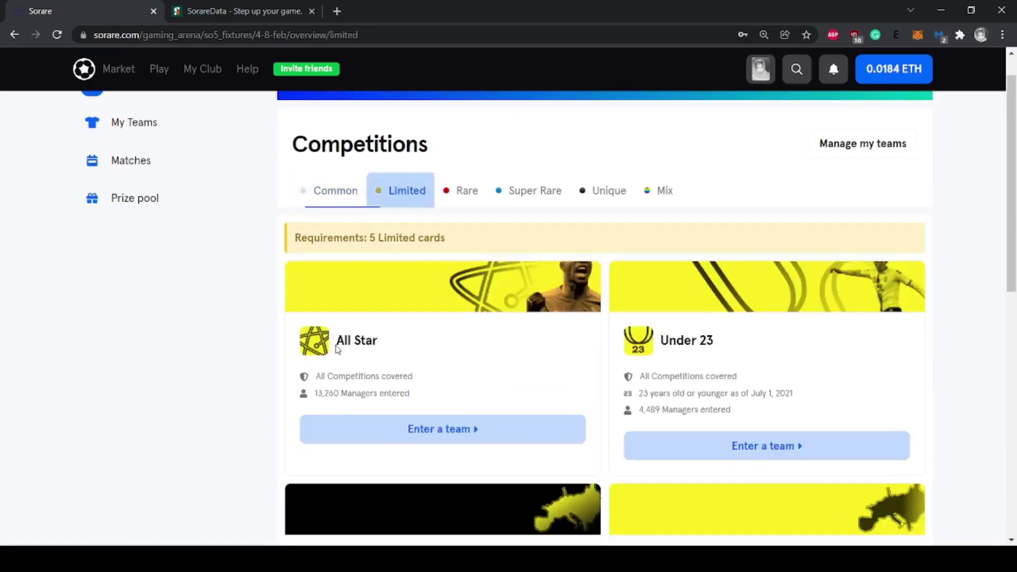
left_click_drag(340, 393, 448, 391)
left_click(345, 392)
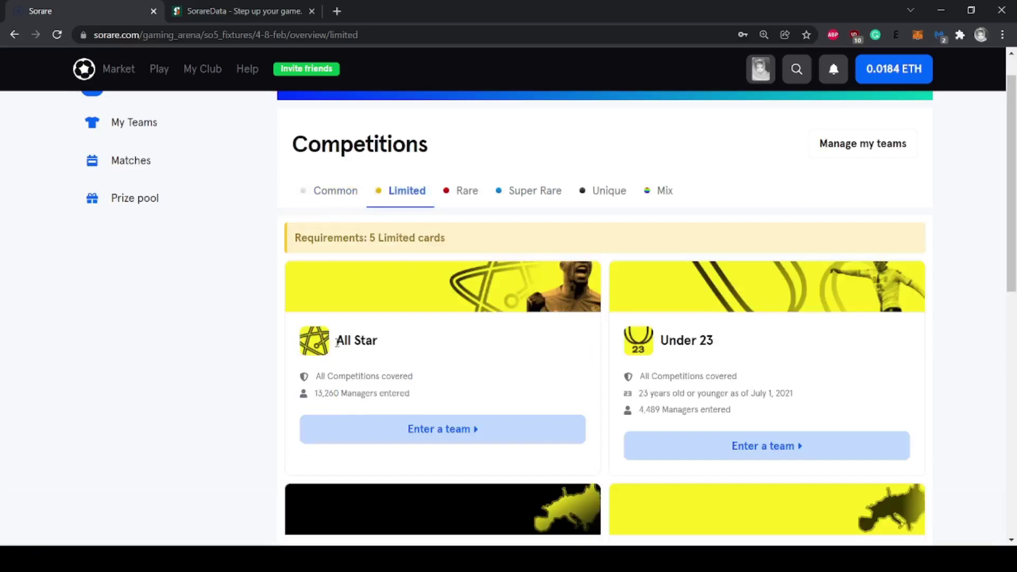
left_click_drag(337, 342, 420, 390)
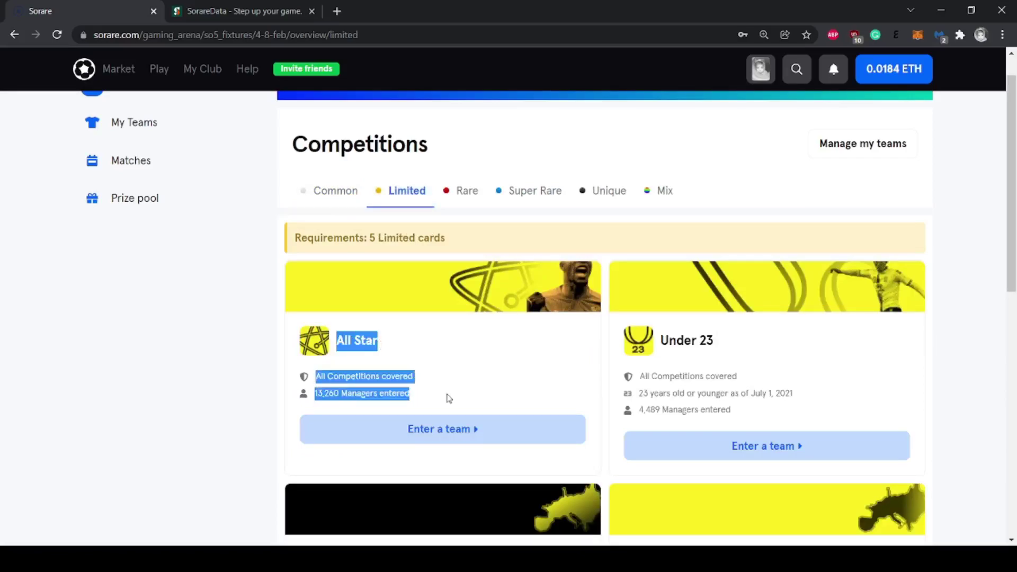
left_click(213, 370)
scroll(643, 202, "down", 5)
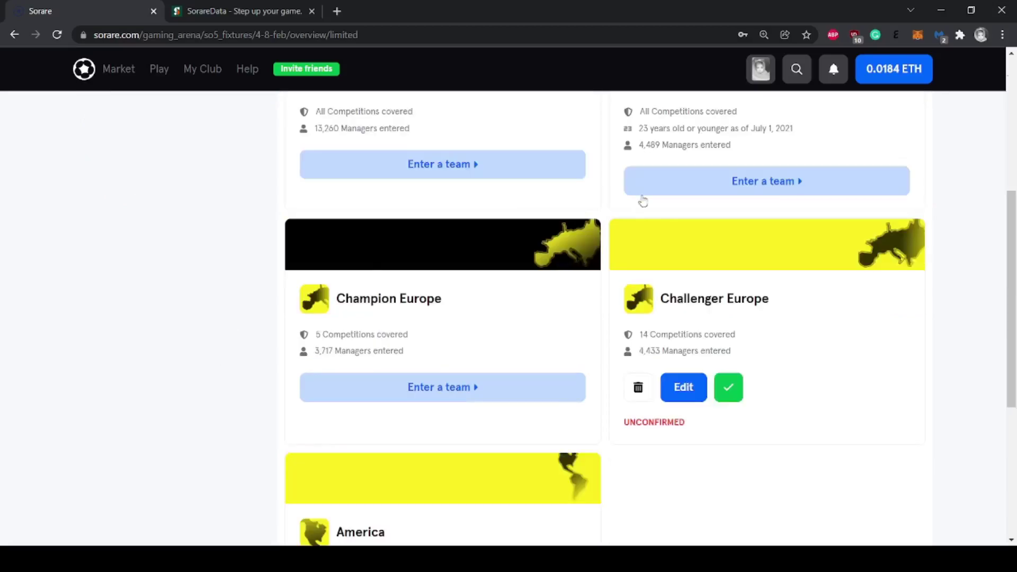
scroll(658, 380, "up", 5)
left_click_drag(661, 342, 748, 417)
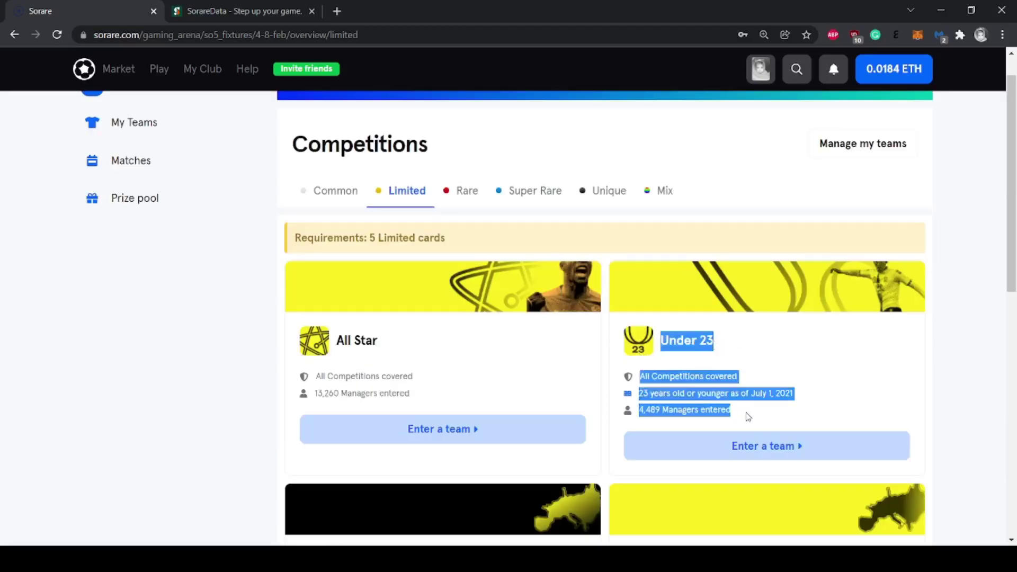
left_click(692, 341)
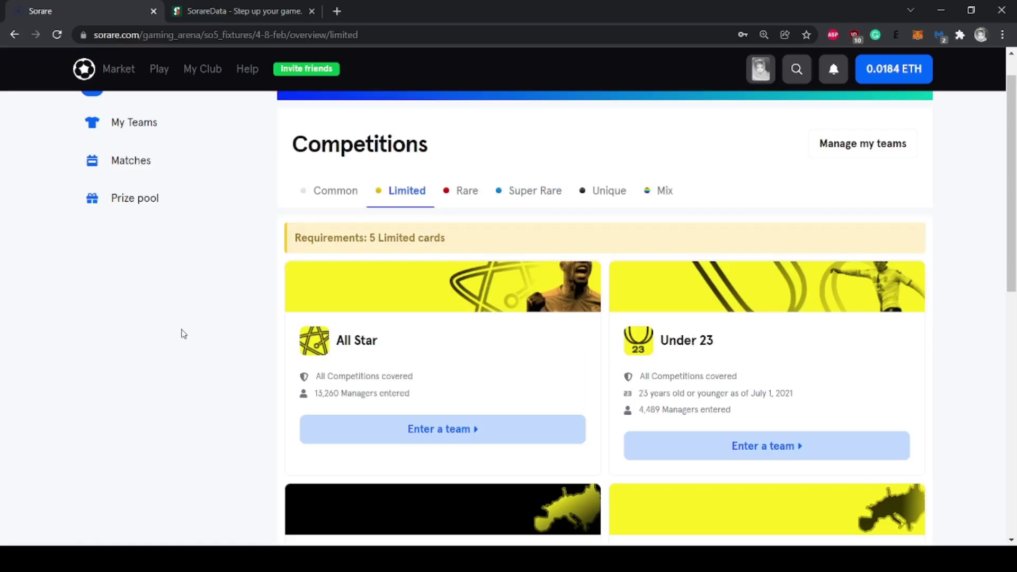
Examine the Limited America competition and the details listed for it
scroll(184, 334, "down", 7)
left_click_drag(330, 428, 400, 433)
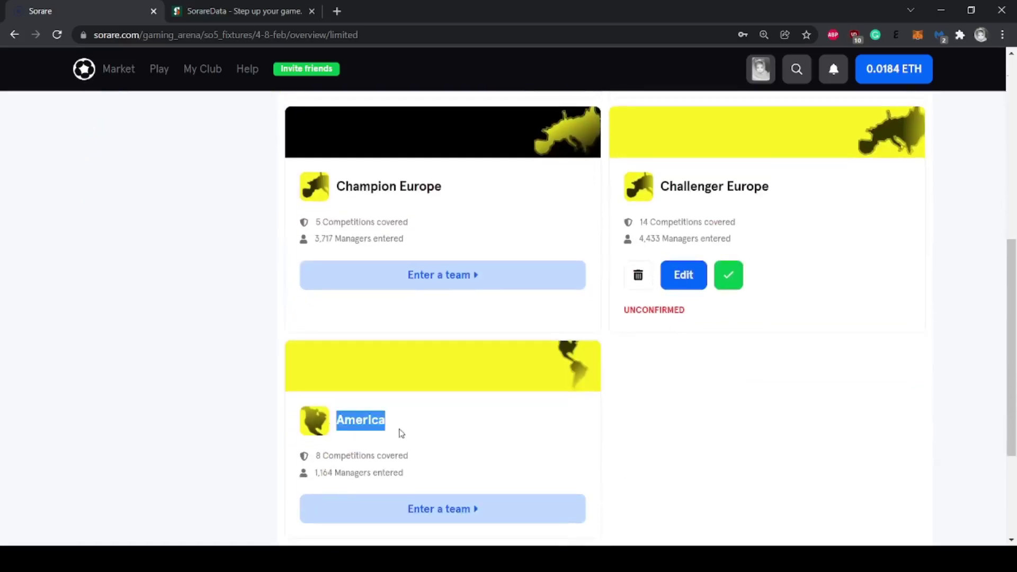
left_click(344, 419)
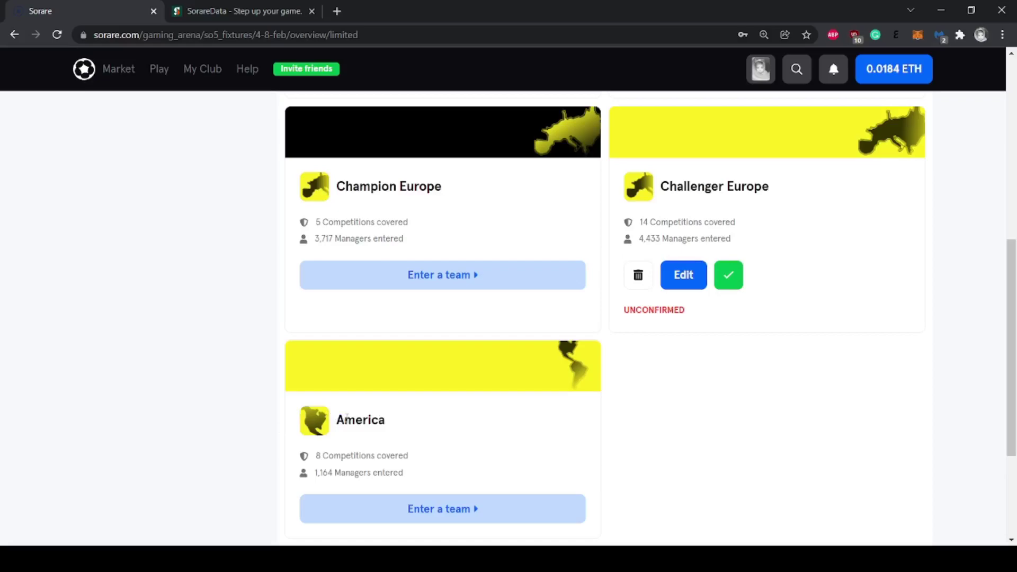
left_click_drag(395, 428, 267, 422)
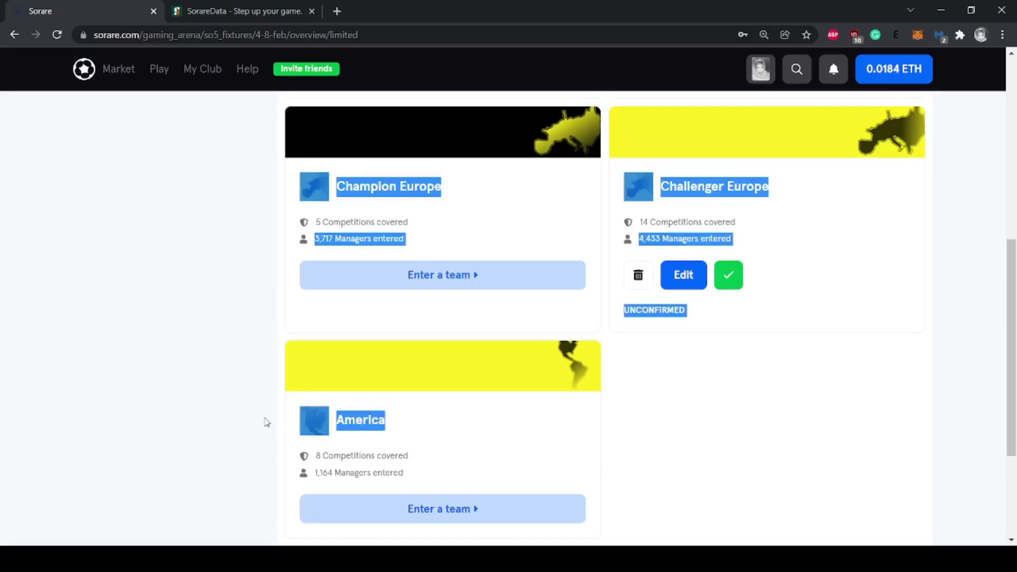
left_click(174, 258)
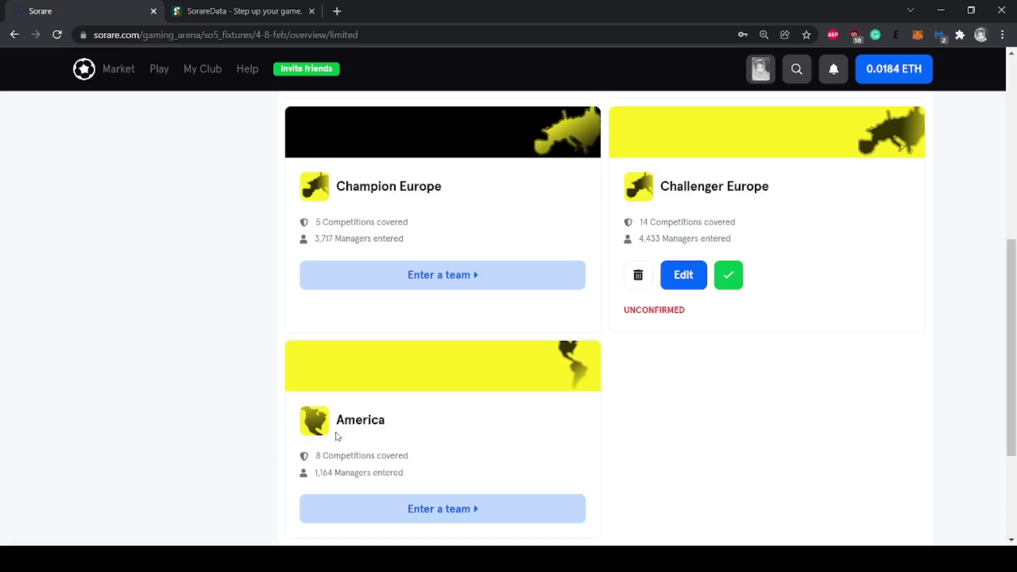
left_click_drag(334, 414, 435, 441)
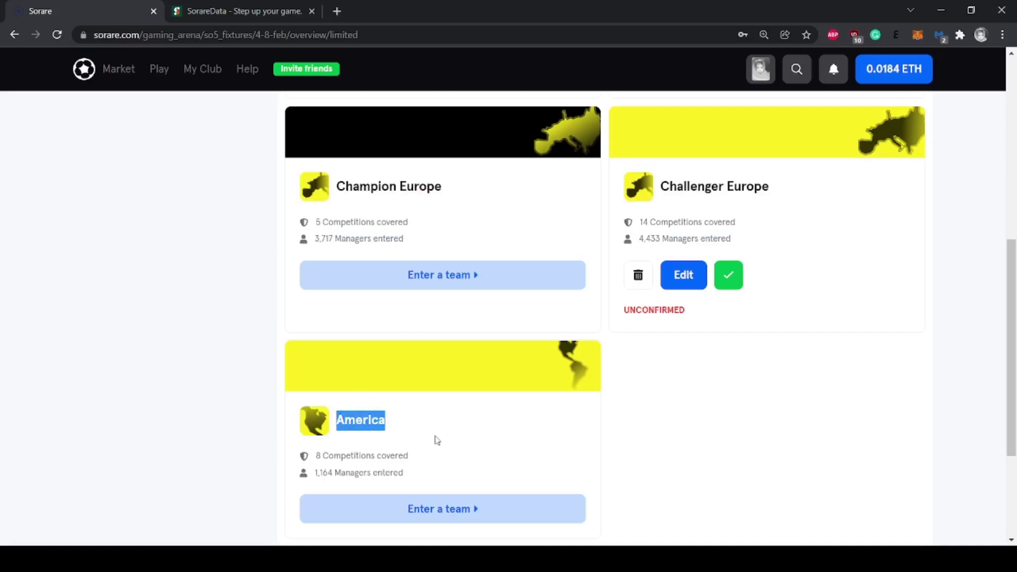
left_click(351, 454)
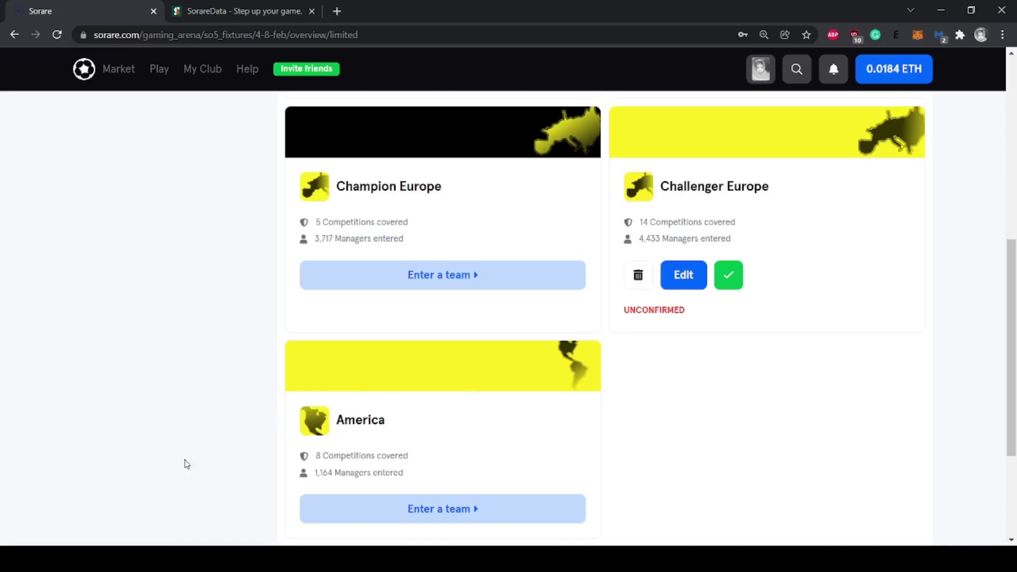
Compare the Limited Champion Europe and Challenger Europe competitions by the competitions each one covers
left_click_drag(345, 186, 445, 189)
left_click(345, 191)
left_click_drag(341, 191, 448, 190)
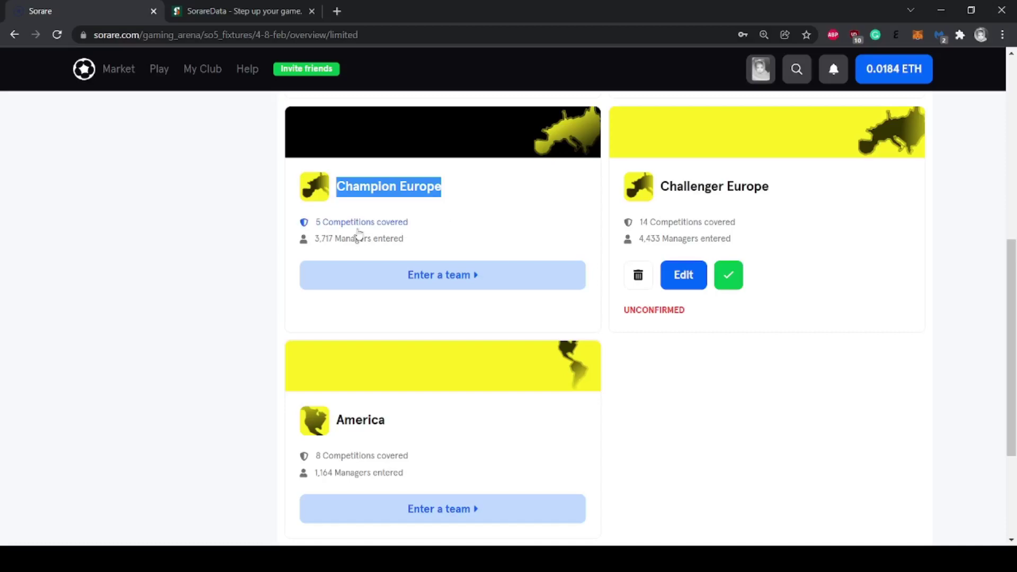
left_click(201, 236)
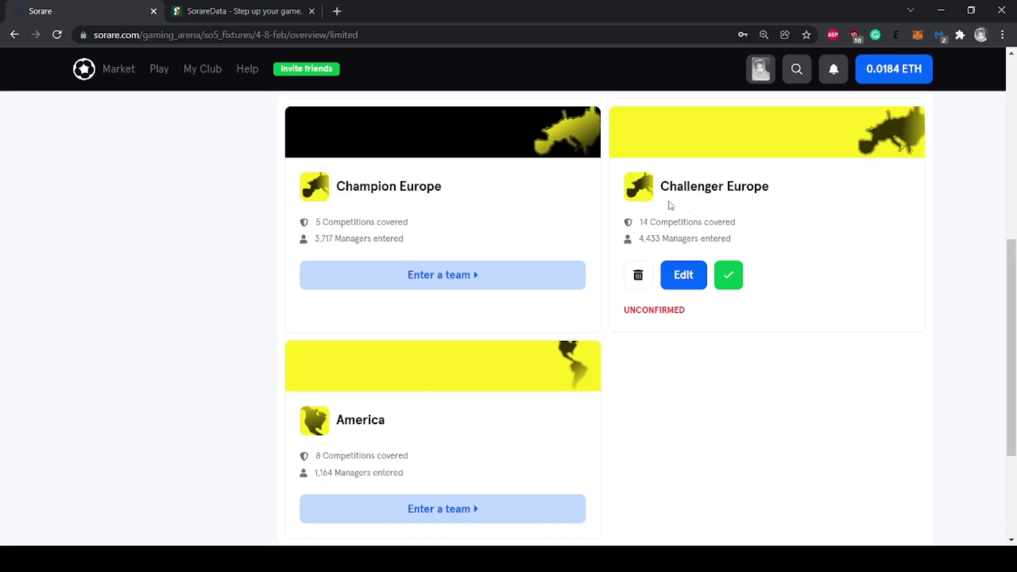
left_click_drag(662, 181, 740, 186)
left_click(646, 213)
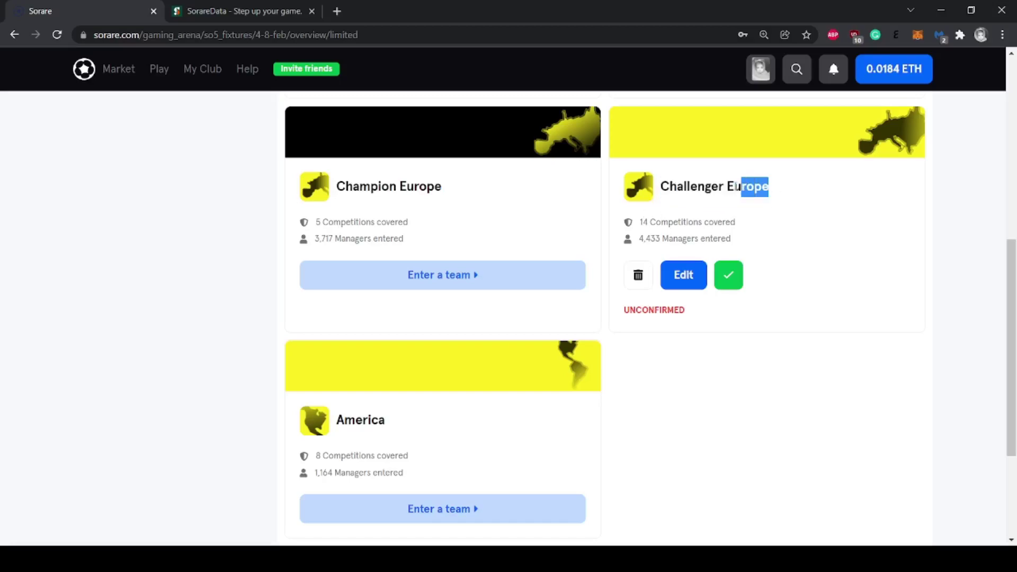
left_click(677, 188)
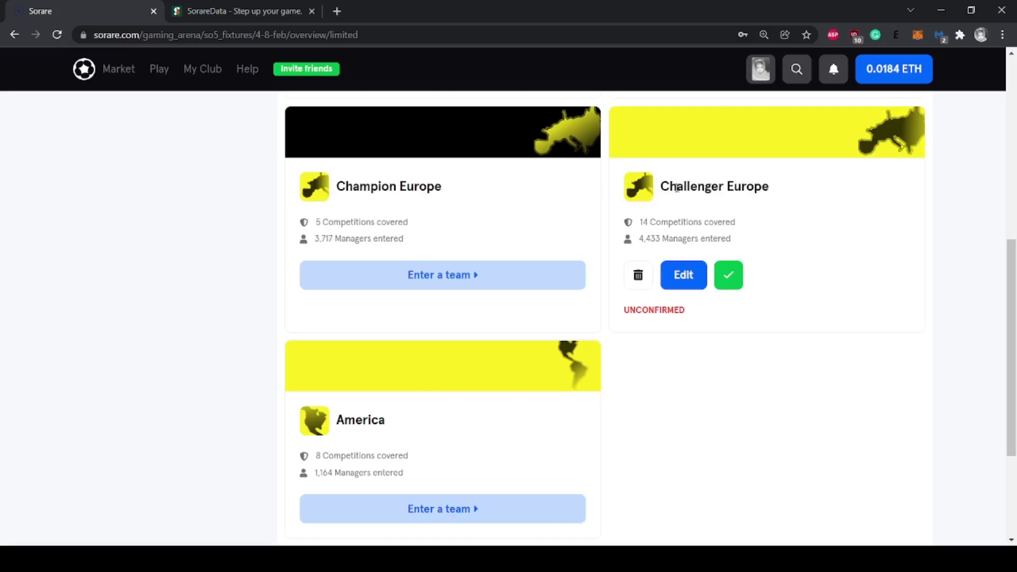
left_click_drag(464, 199, 249, 219)
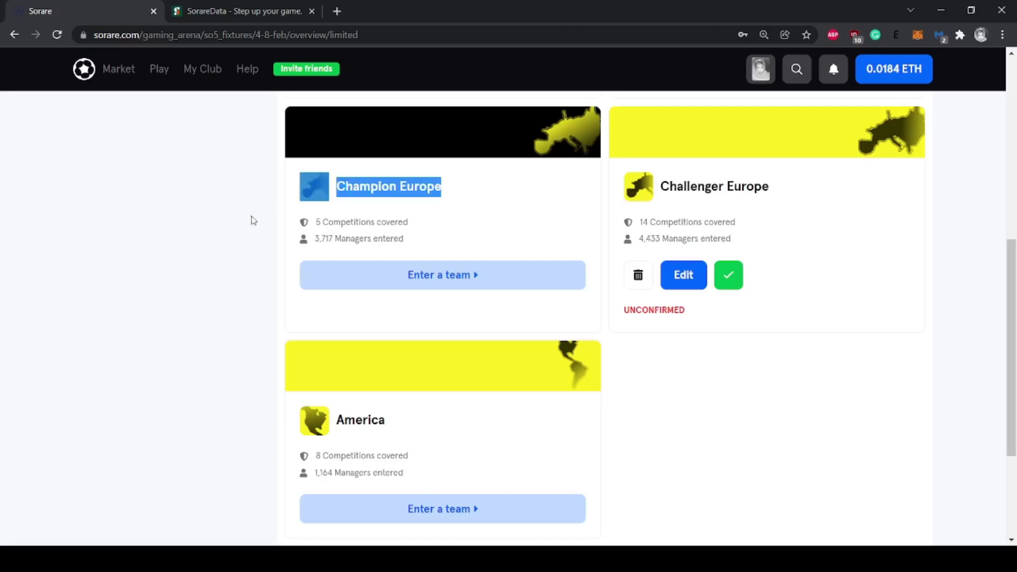
left_click(249, 220)
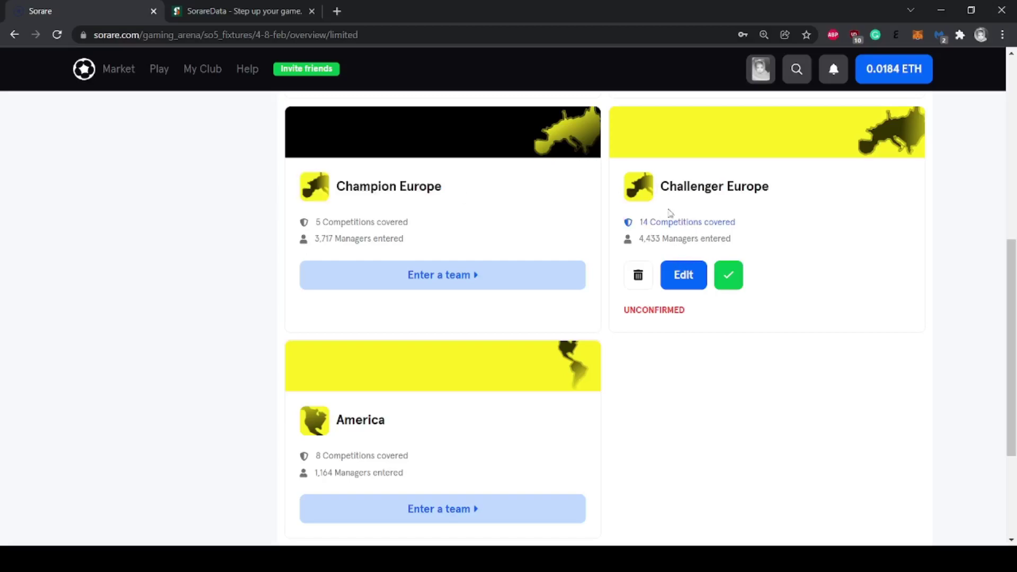
left_click_drag(668, 189, 722, 221)
left_click(722, 221)
Open the unconfirmed Challenger Europe team for editing and review the available cards for each lineup position
left_click(698, 275)
left_click(687, 276)
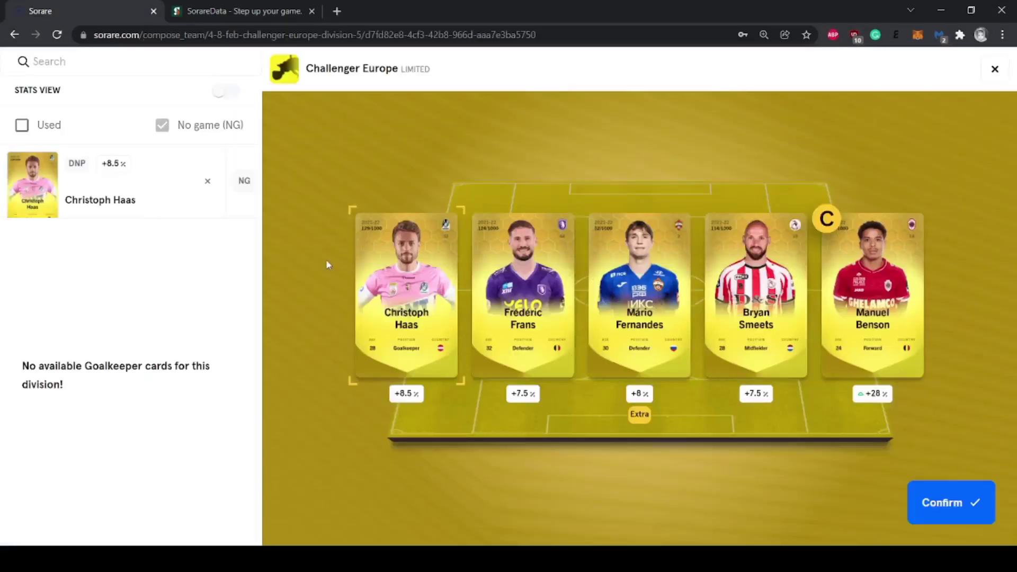
left_click(557, 307)
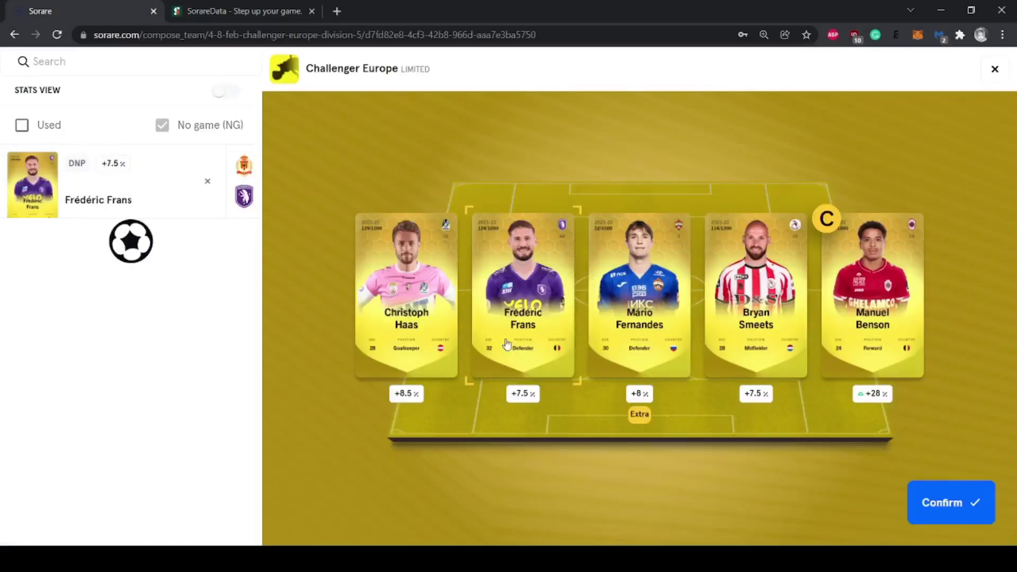
left_click(634, 323)
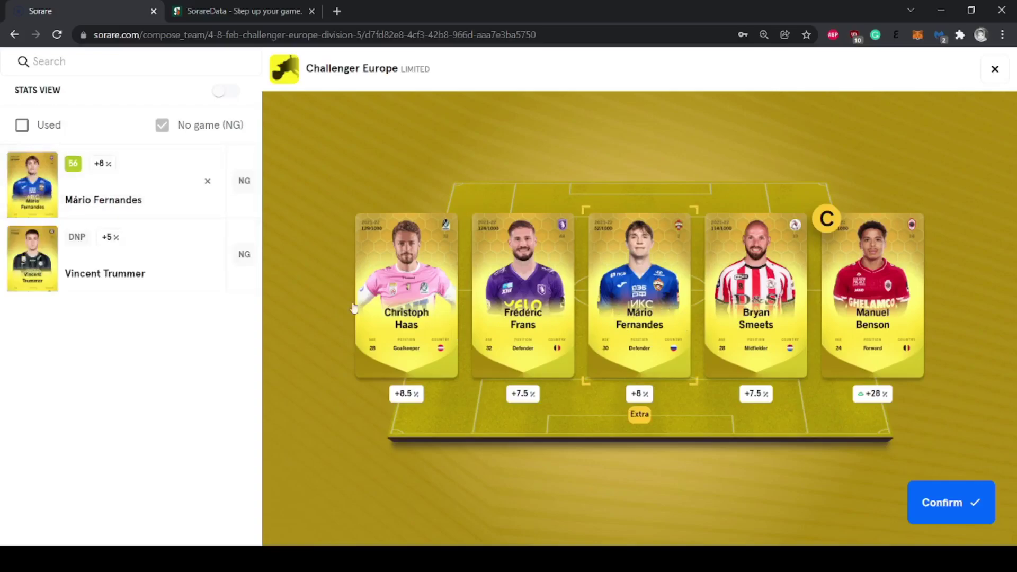
left_click(762, 328)
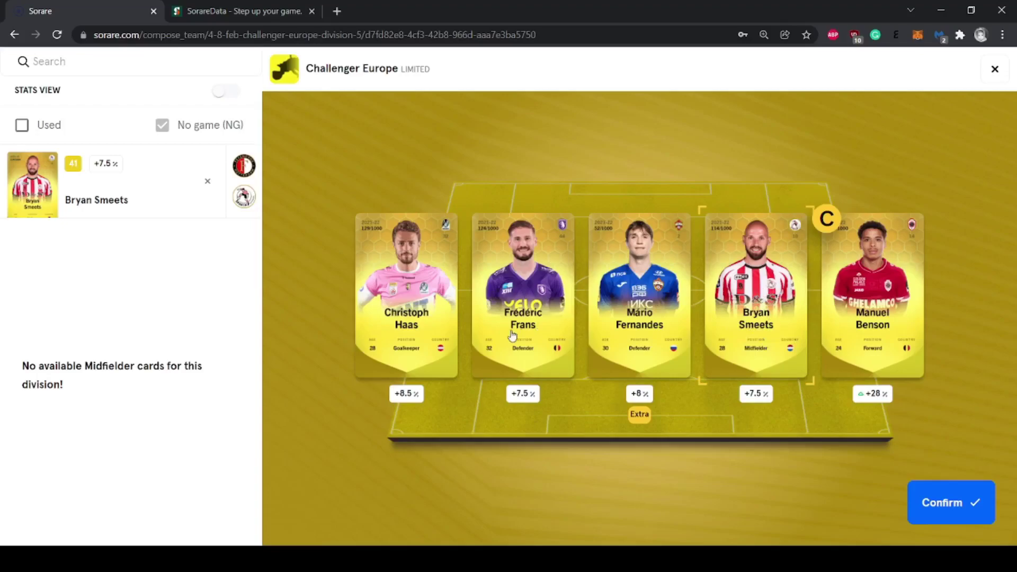
left_click(541, 326)
left_click(633, 331)
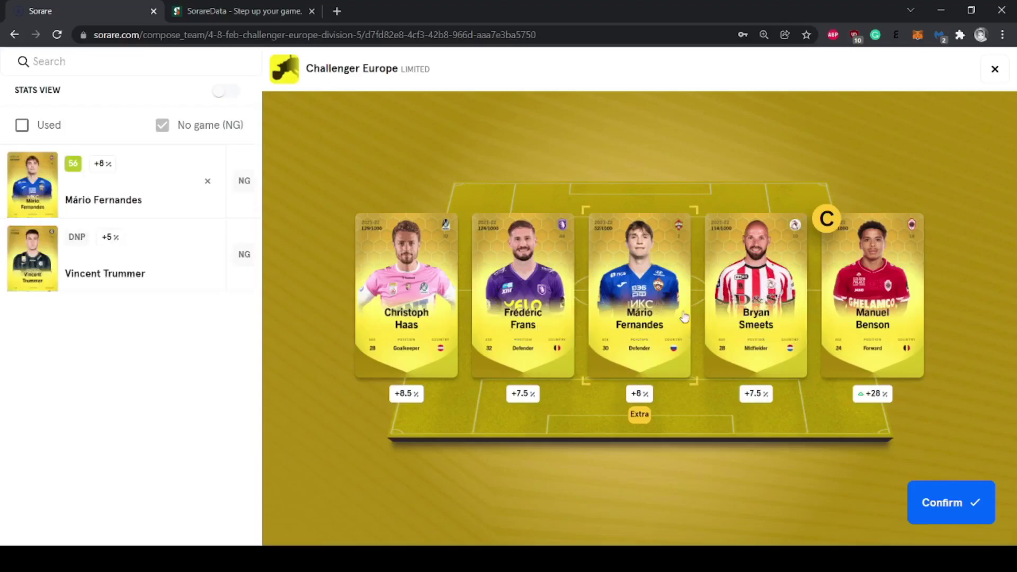
left_click(759, 306)
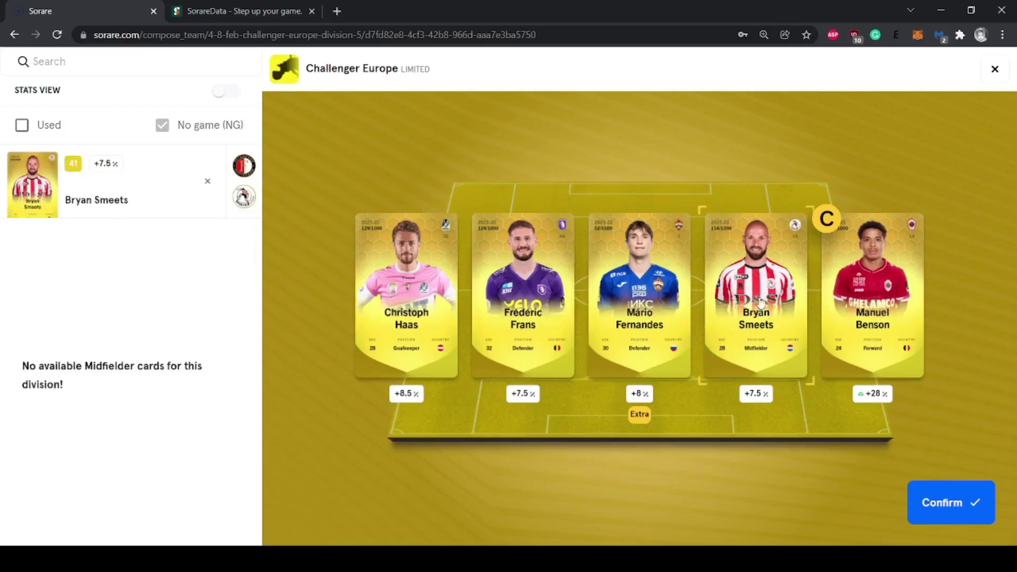
left_click(896, 313)
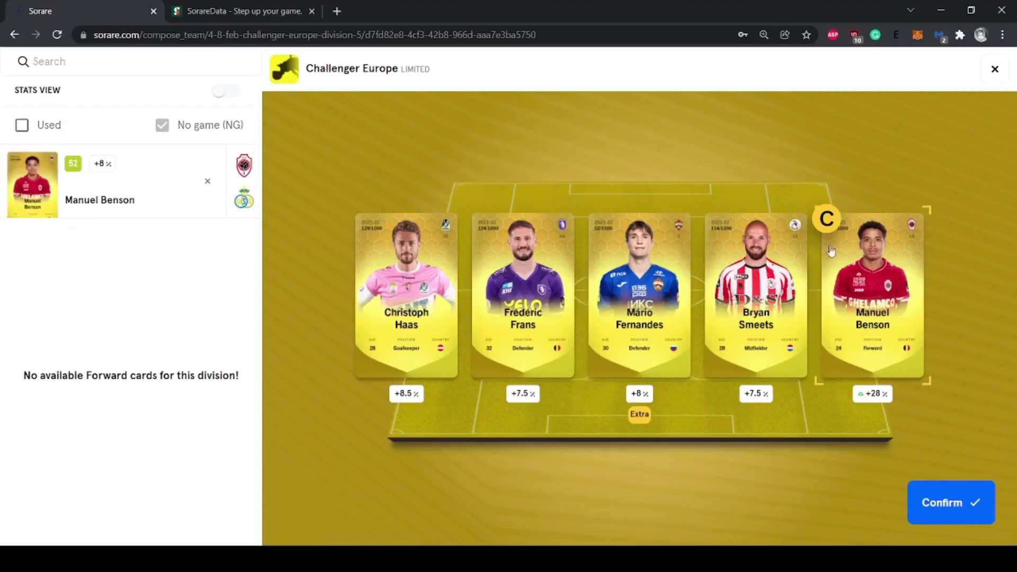
Check the upcoming fixture of each card in the Challenger Europe lineup, and confirm the team
left_click(394, 310)
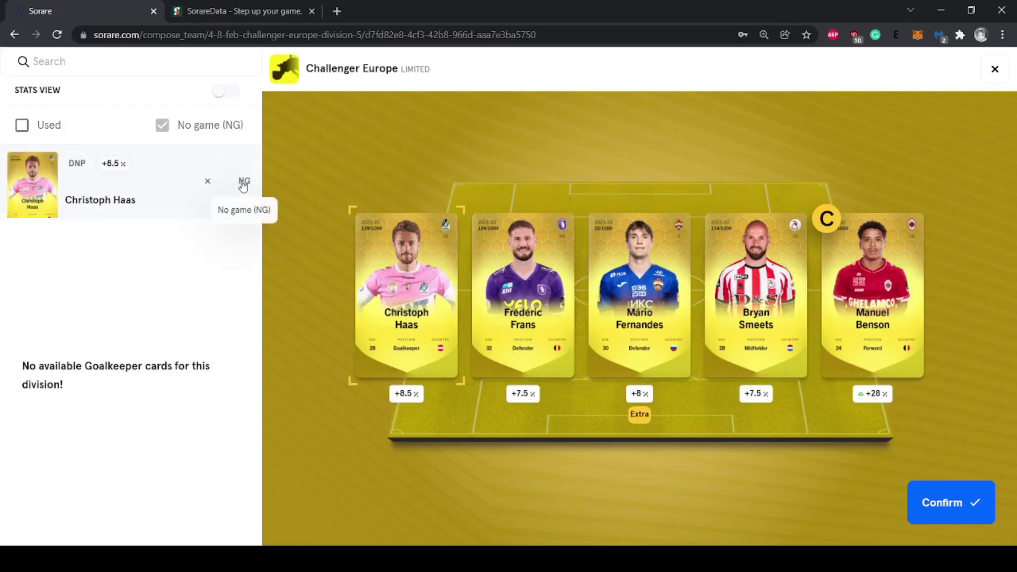
left_click(543, 289)
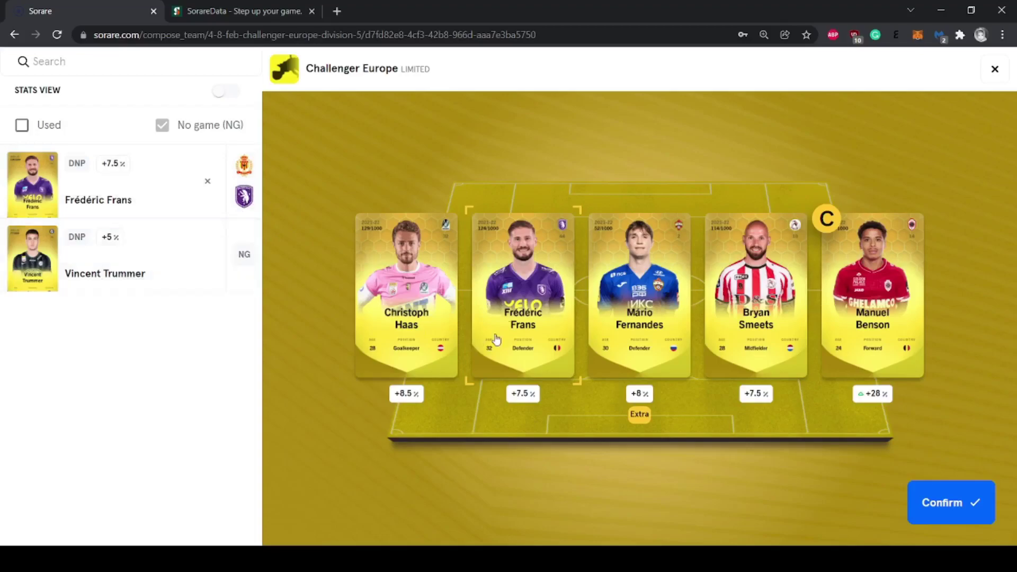
left_click(623, 297)
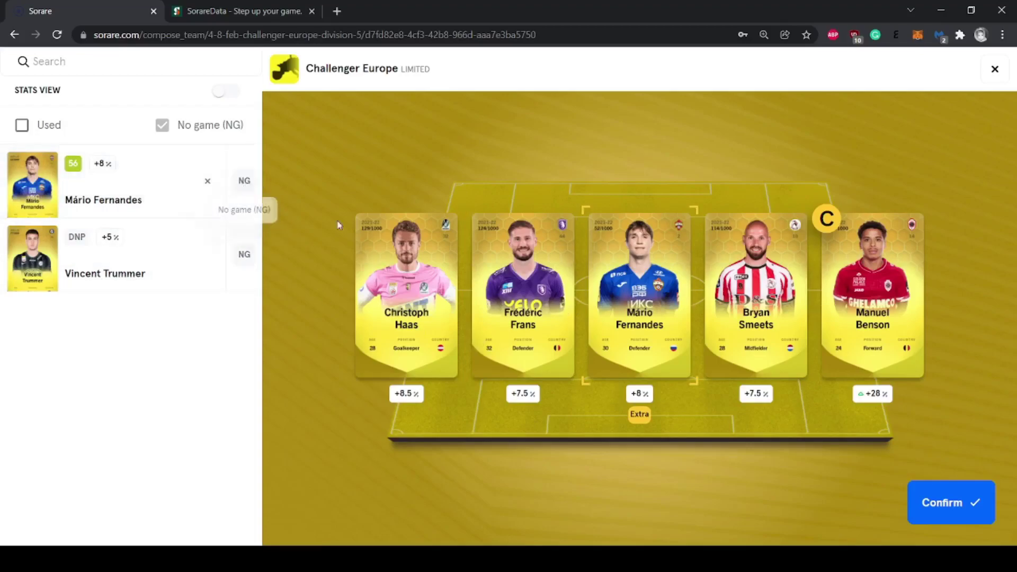
left_click(733, 302)
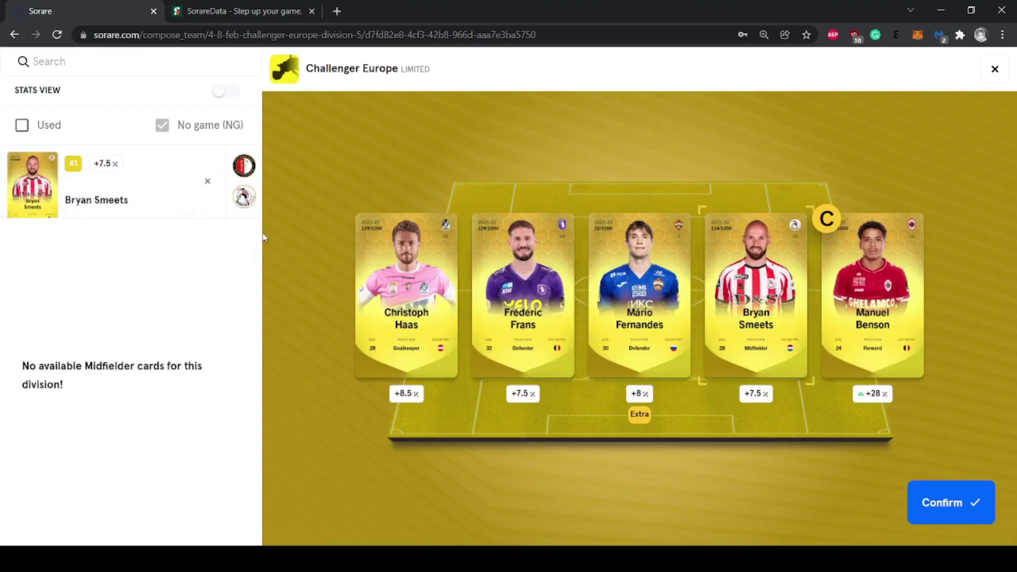
left_click(851, 309)
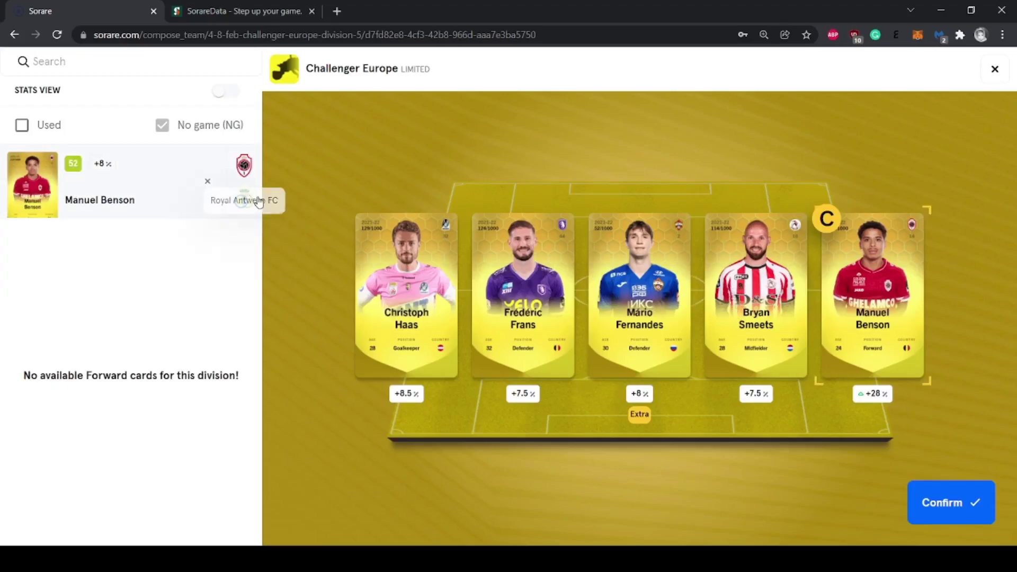
left_click(922, 495)
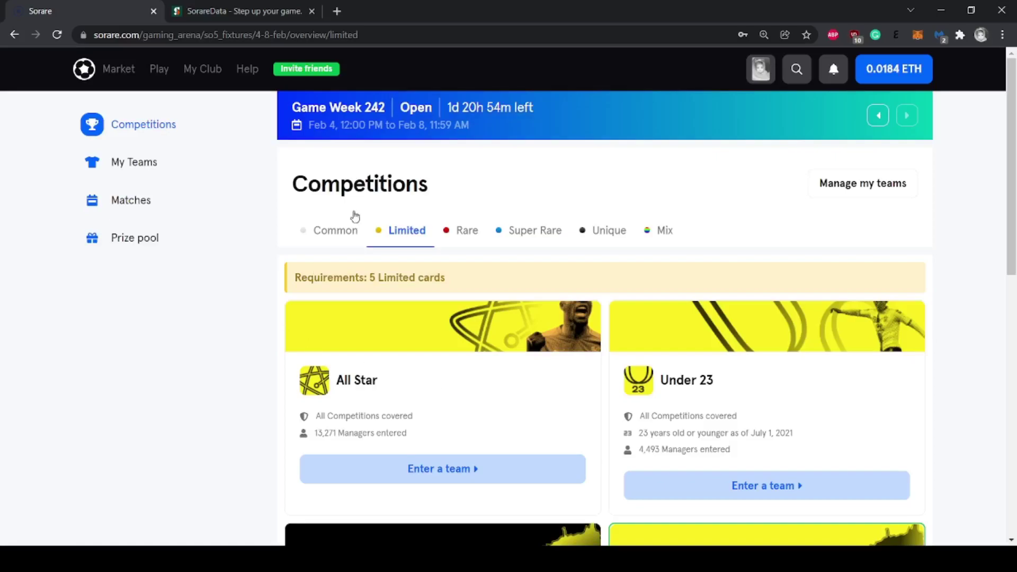
Open the Limited Challenger Europe prize pool and examine the podium prizes for the top three places
left_click(157, 248)
scroll(197, 341, "down", 4)
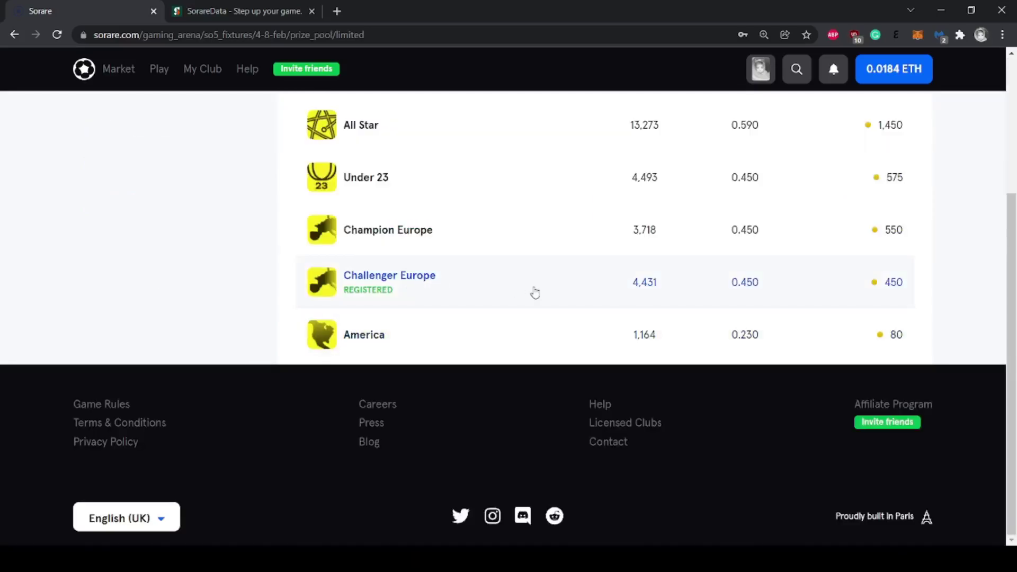
left_click(527, 288)
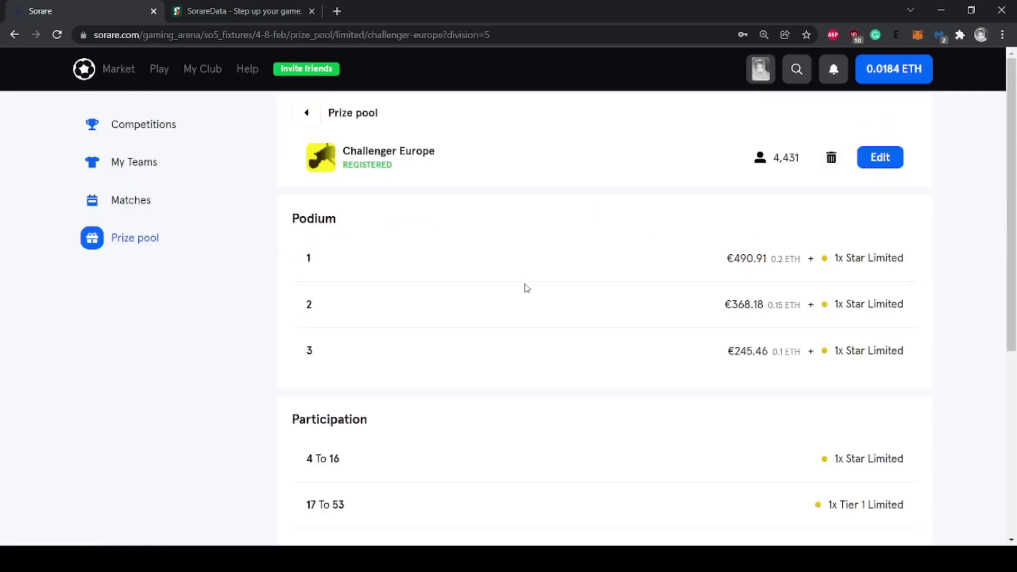
left_click_drag(293, 258, 630, 332)
left_click(631, 332)
left_click_drag(723, 356, 778, 352)
left_click(766, 372)
Open the Challenger Europe Star Limited rewards in a separate tab and browse the players on offer
middle_click(876, 364)
left_click(224, 11)
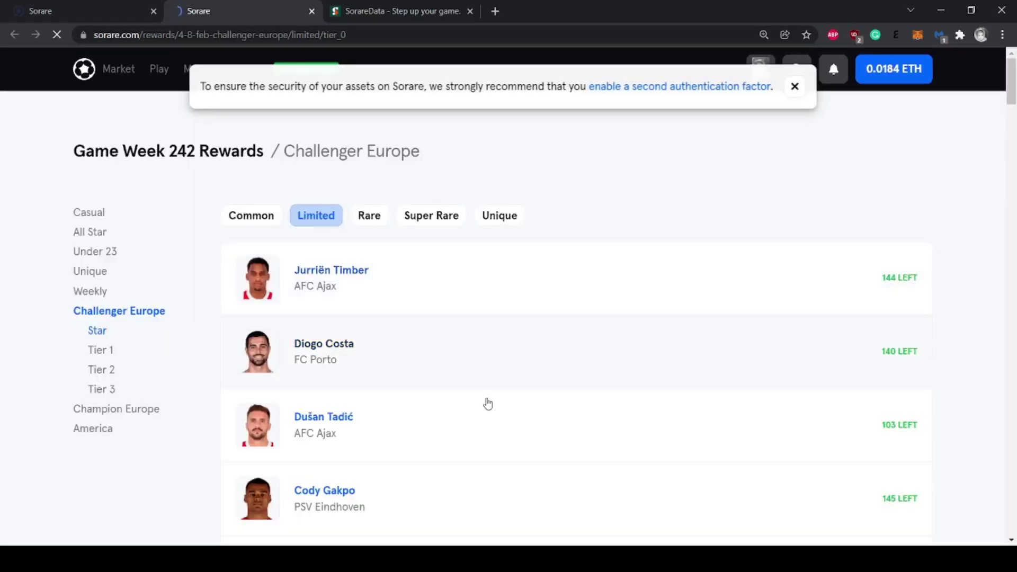
scroll(486, 404, "down", 3)
scroll(489, 404, "down", 20)
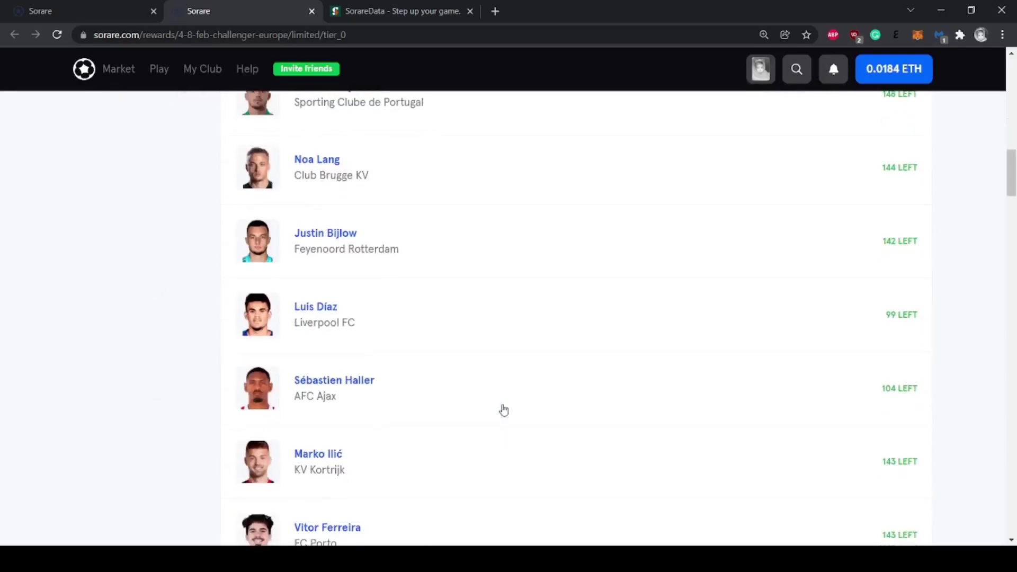
scroll(504, 398, "down", 12)
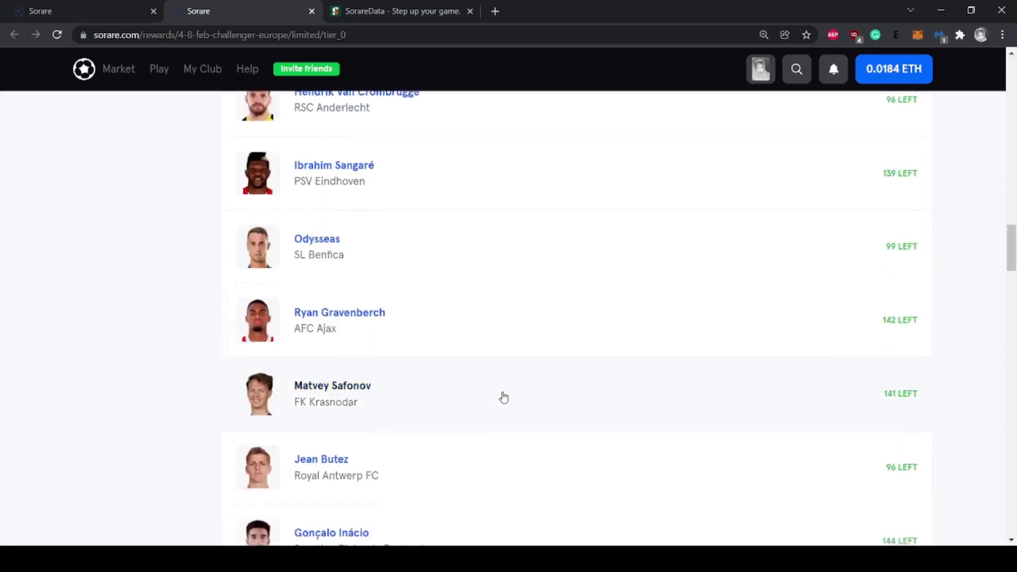
scroll(503, 398, "down", 1)
scroll(504, 397, "up", 3)
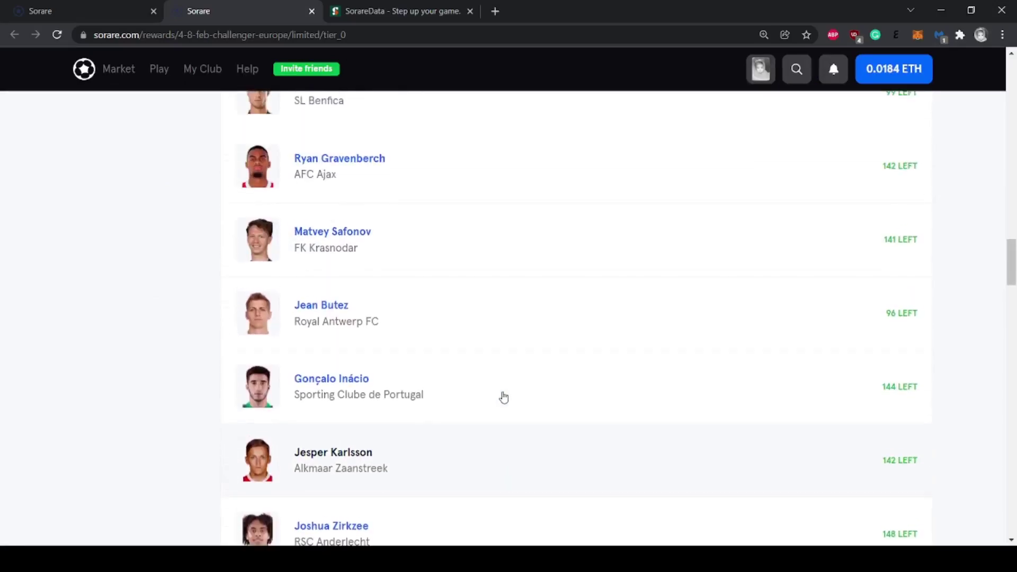
scroll(503, 398, "up", 1)
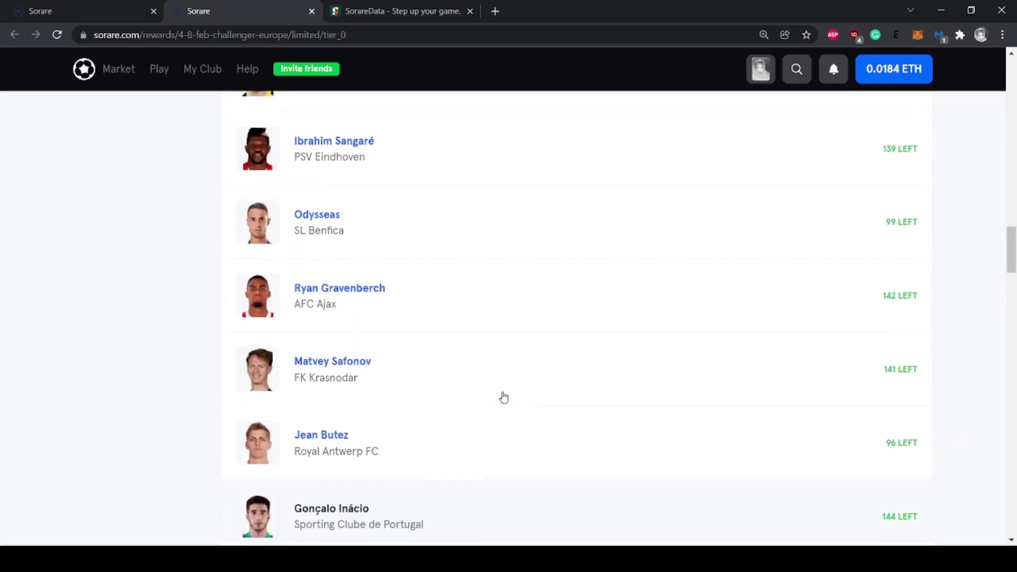
Open Ryan Gravenberch's player page and show only his Limited cards
left_click(355, 302)
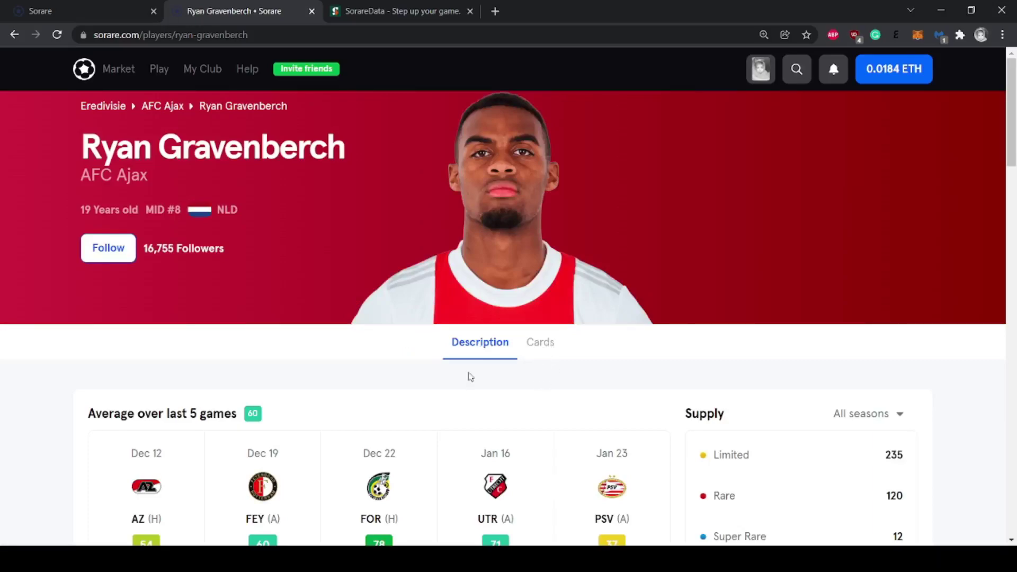
left_click(544, 353)
scroll(334, 371, "down", 3)
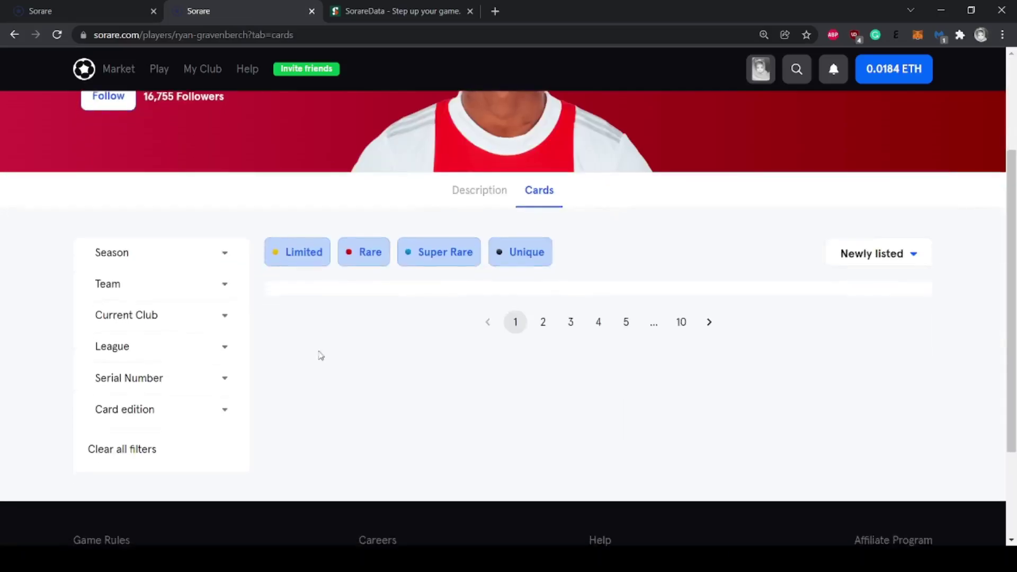
left_click(297, 247)
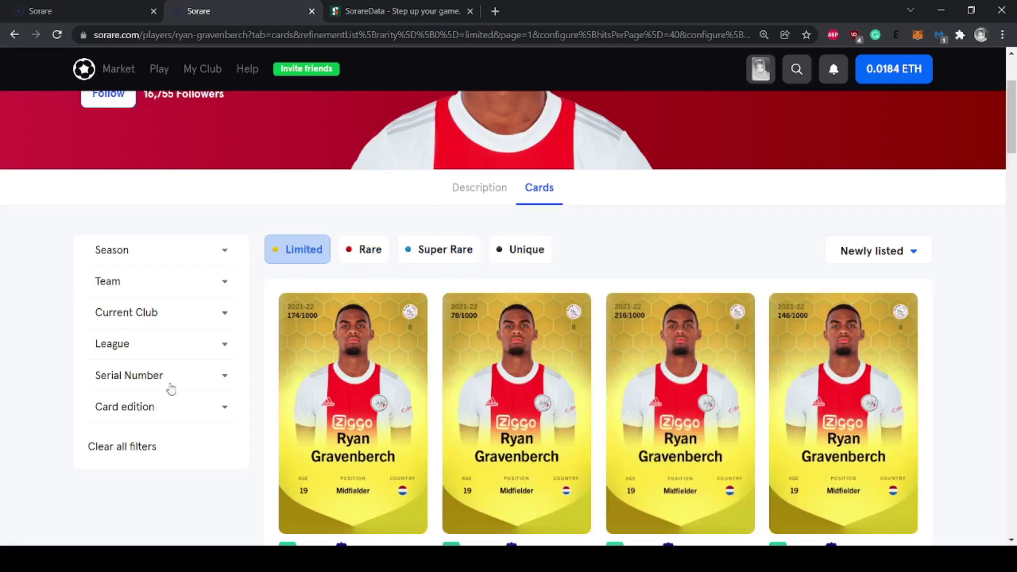
Compare the asking prices of the Limited Ryan Gravenberch cards for sale
scroll(171, 390, "down", 4)
left_click_drag(286, 337, 307, 337)
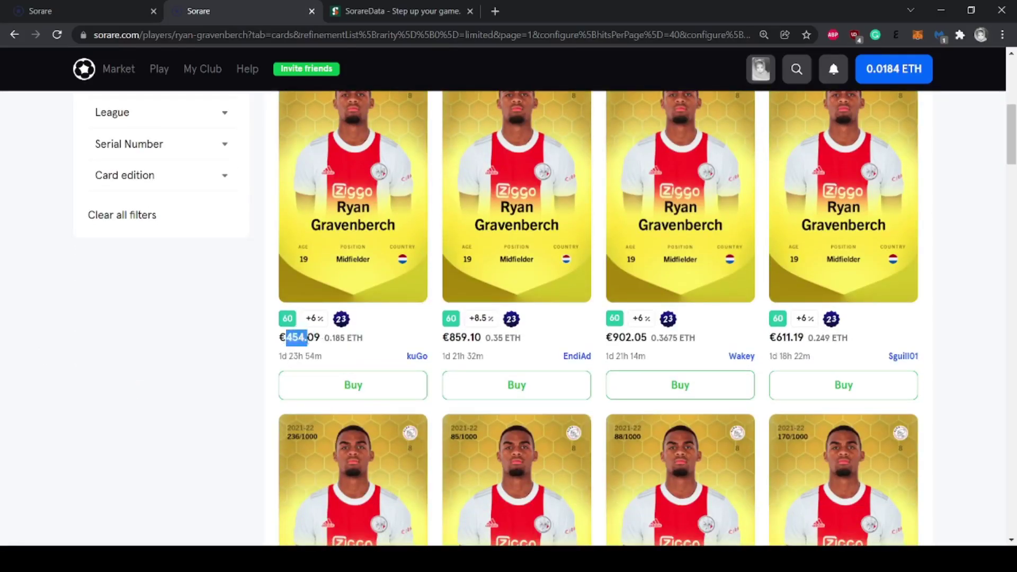
scroll(479, 353, "down", 4)
scroll(761, 308, "down", 3)
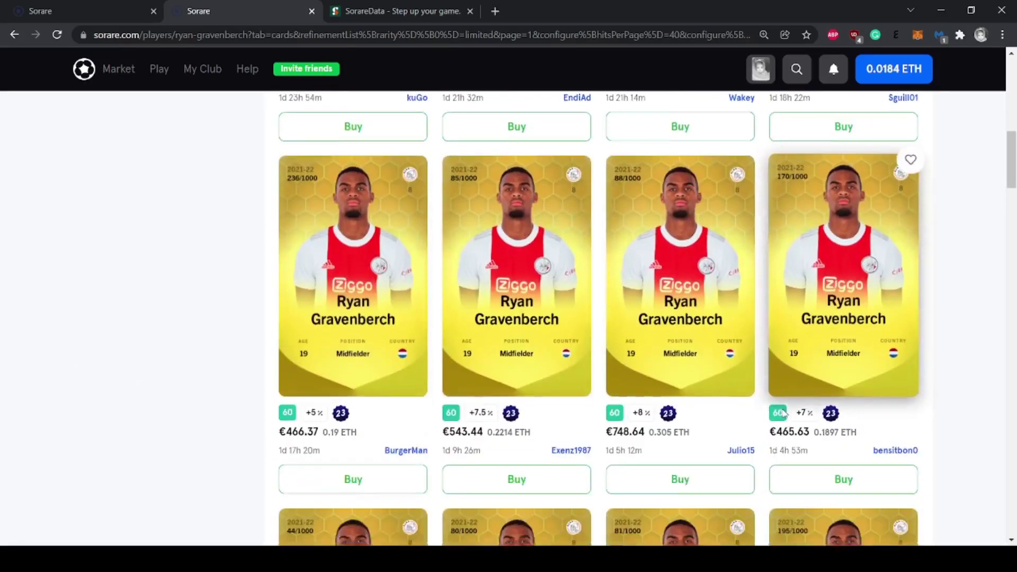
scroll(450, 318, "down", 5)
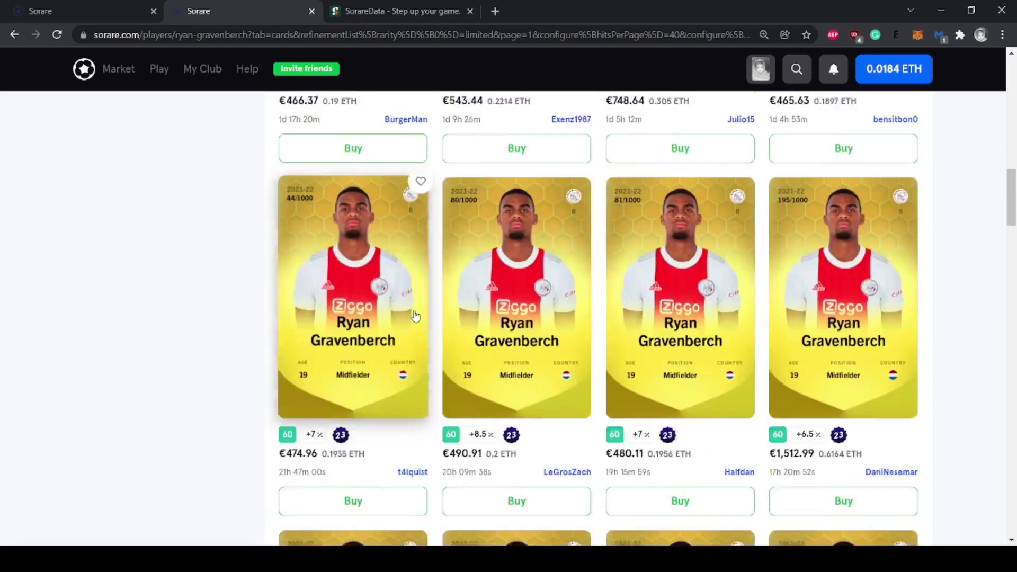
scroll(415, 316, "down", 6)
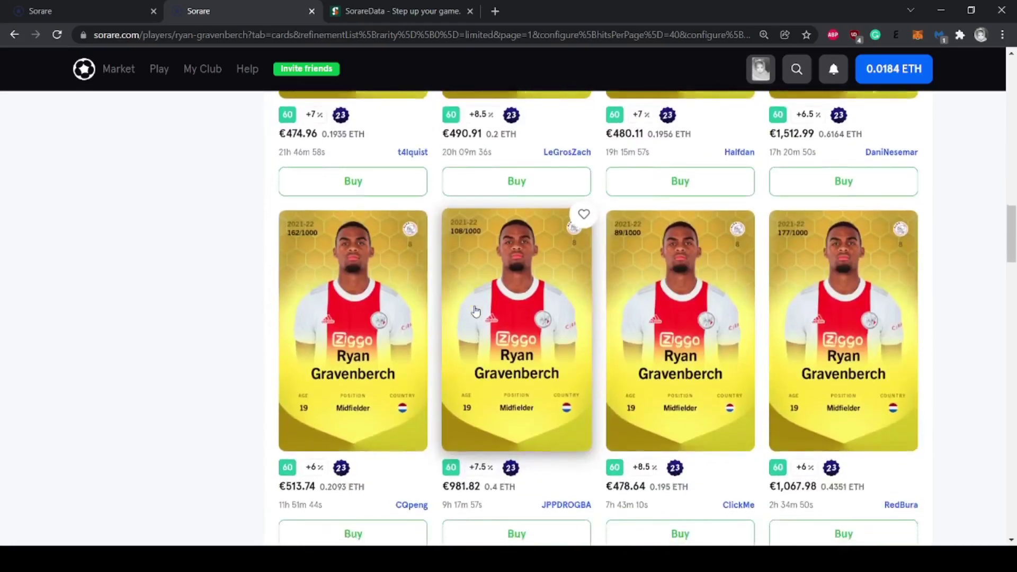
scroll(440, 360, "down", 7)
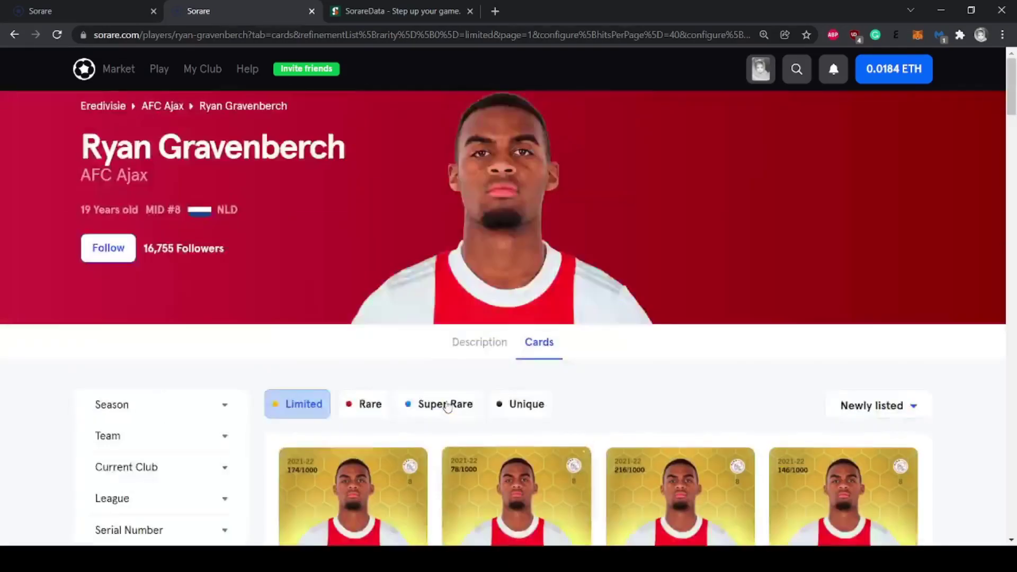
scroll(312, 416, "down", 6)
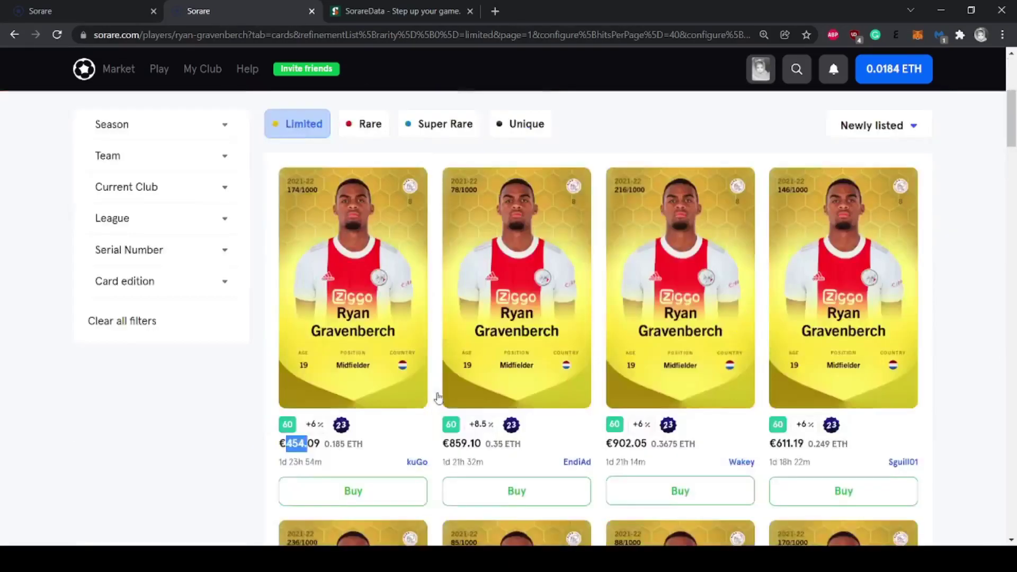
left_click(232, 428)
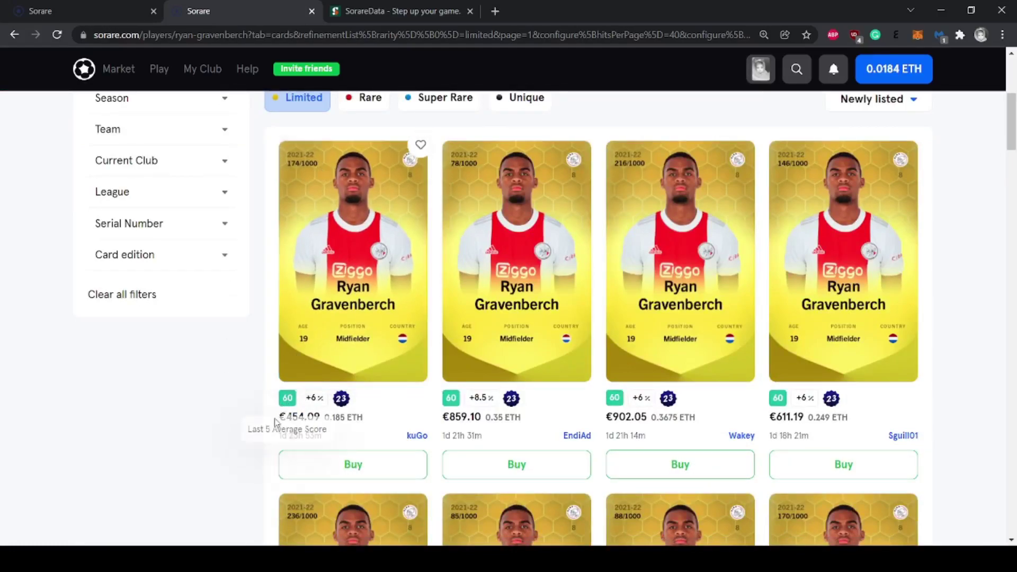
Return to the Challenger Europe prize pool and examine the third-place prize and the participation reward ranges
left_click(91, 15)
left_click_drag(722, 364, 773, 354)
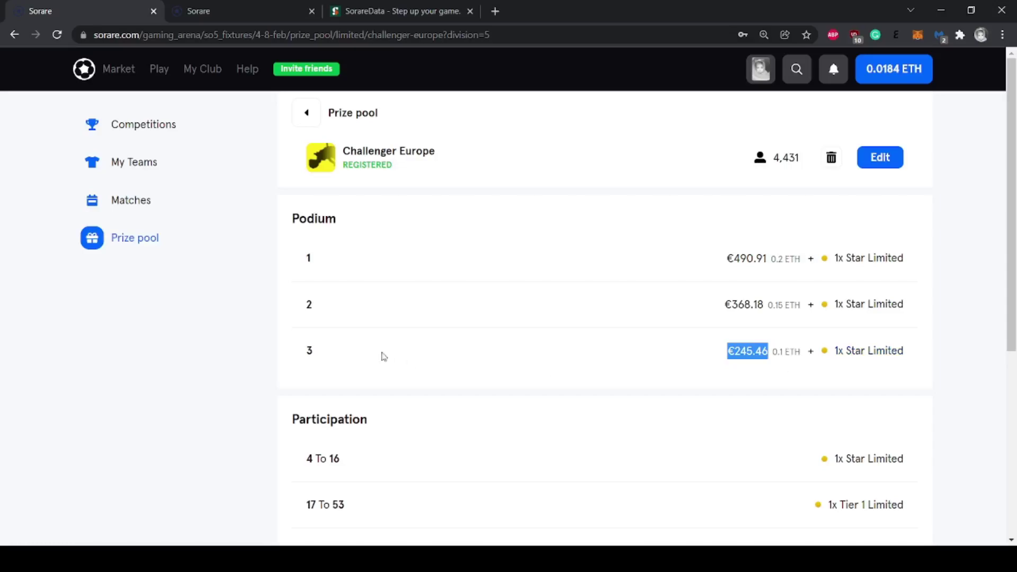
scroll(384, 355, "down", 5)
left_click_drag(307, 333, 409, 345)
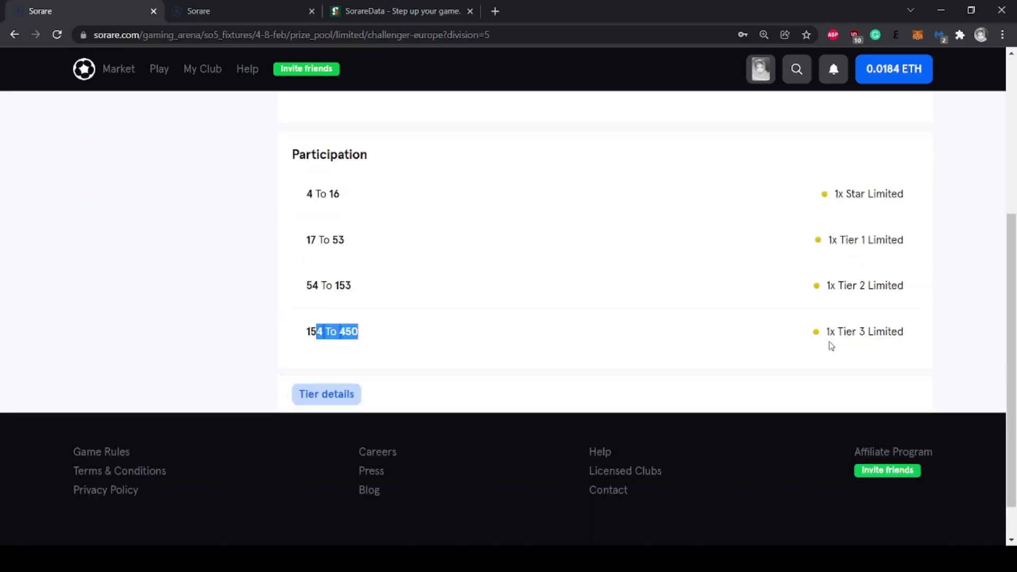
left_click(346, 332)
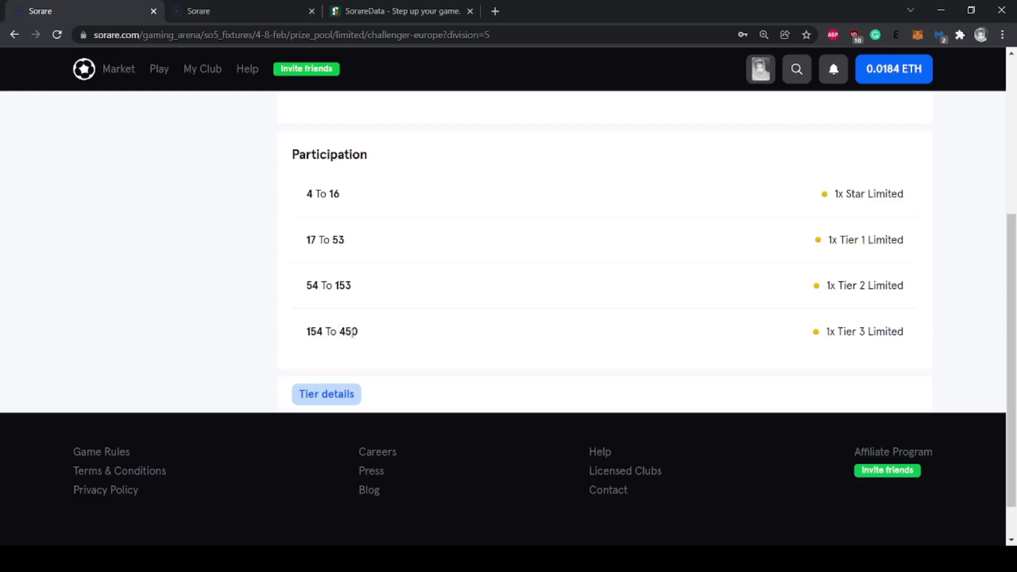
Open the Challenger Europe Tier 3 Limited rewards in a separate tab and browse the players on offer
middle_click(864, 339)
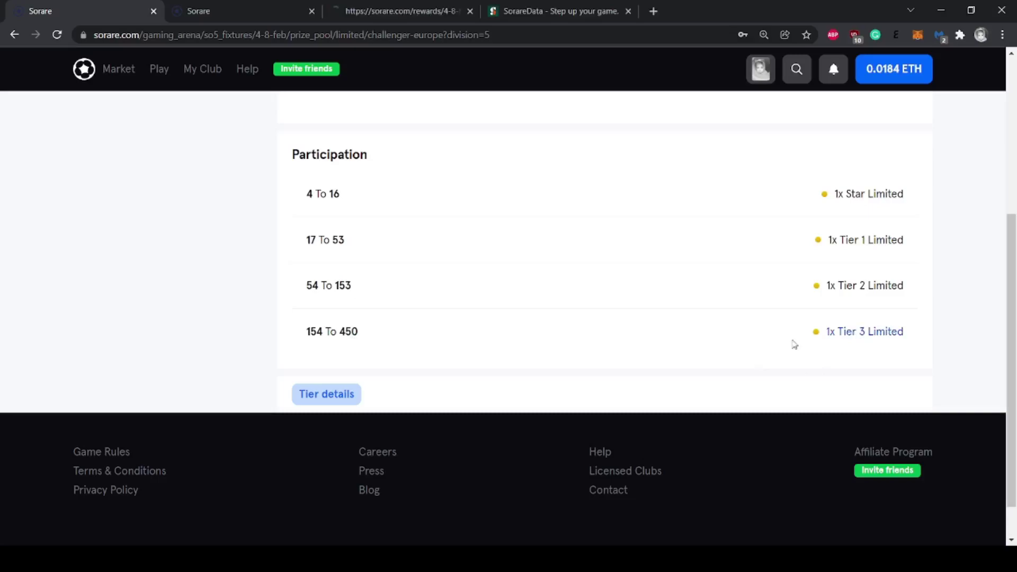
double_click(348, 333)
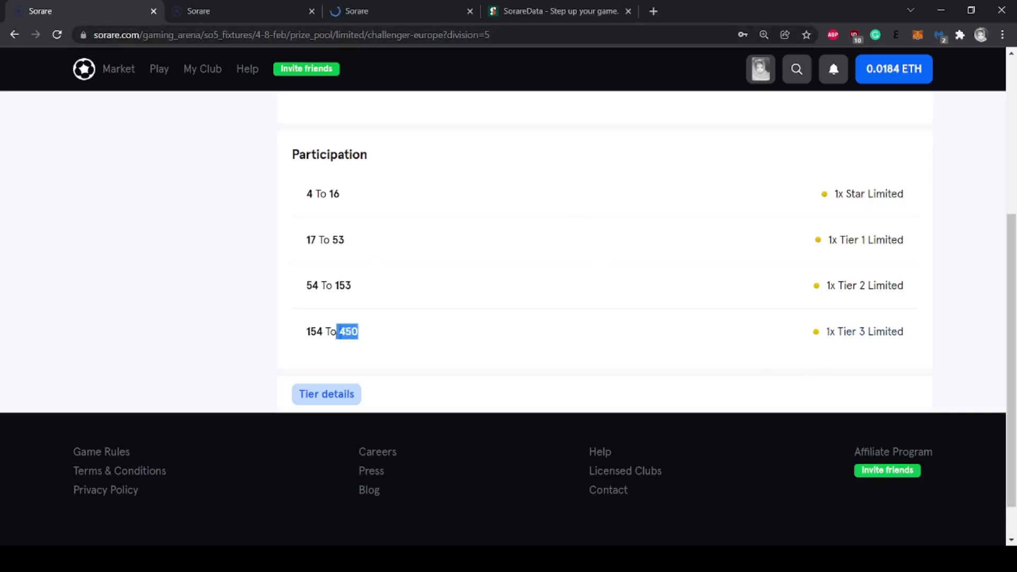
left_click(434, 302)
left_click(365, 18)
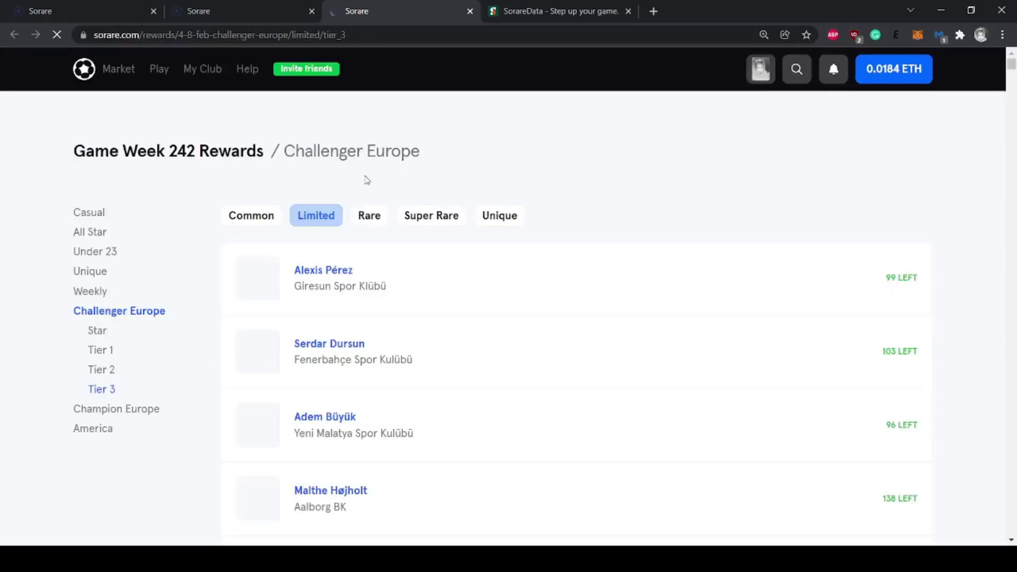
scroll(511, 437, "down", 5)
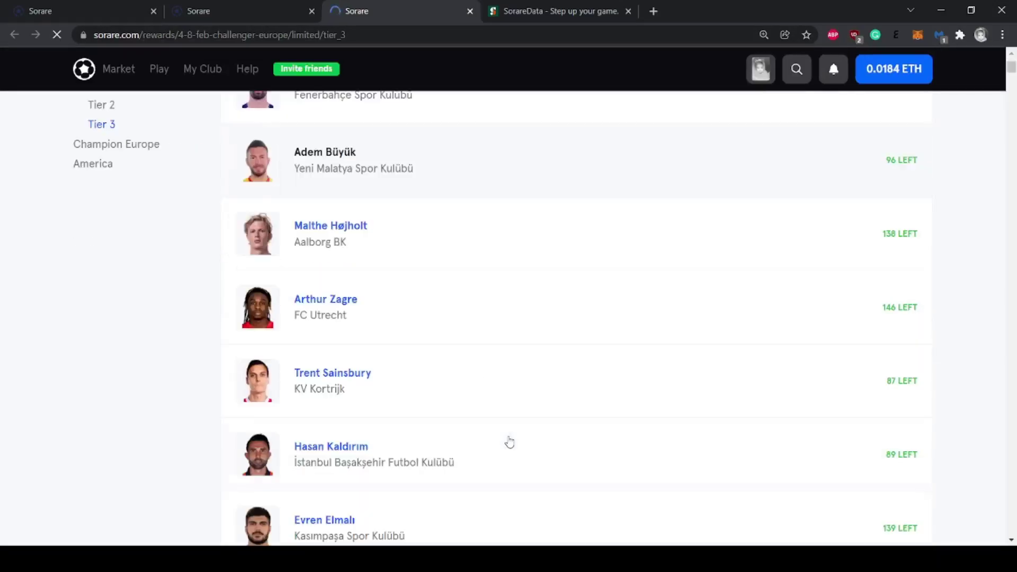
Open Arthur Zagre's player page and review his recent scores and next games
left_click(326, 299)
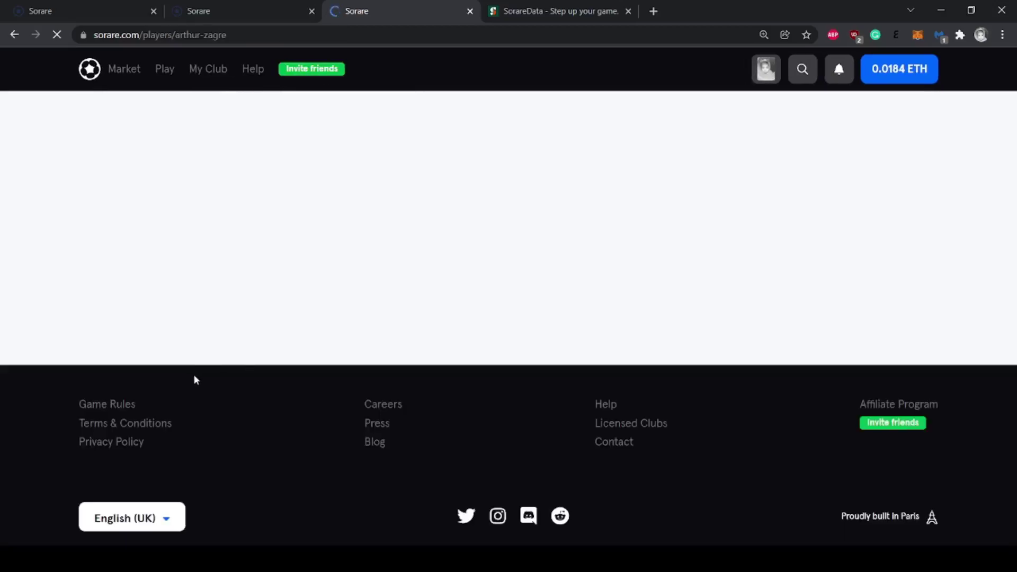
scroll(455, 376, "down", 5)
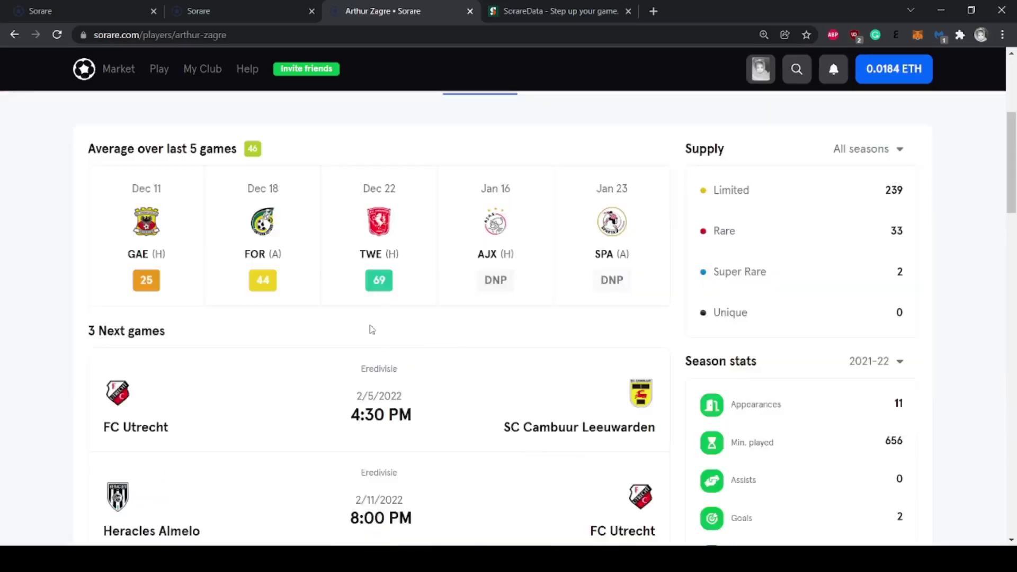
scroll(447, 334, "up", 5)
Show only Arthur Zagre's Limited cards and compare the prices of the listings
left_click(549, 356)
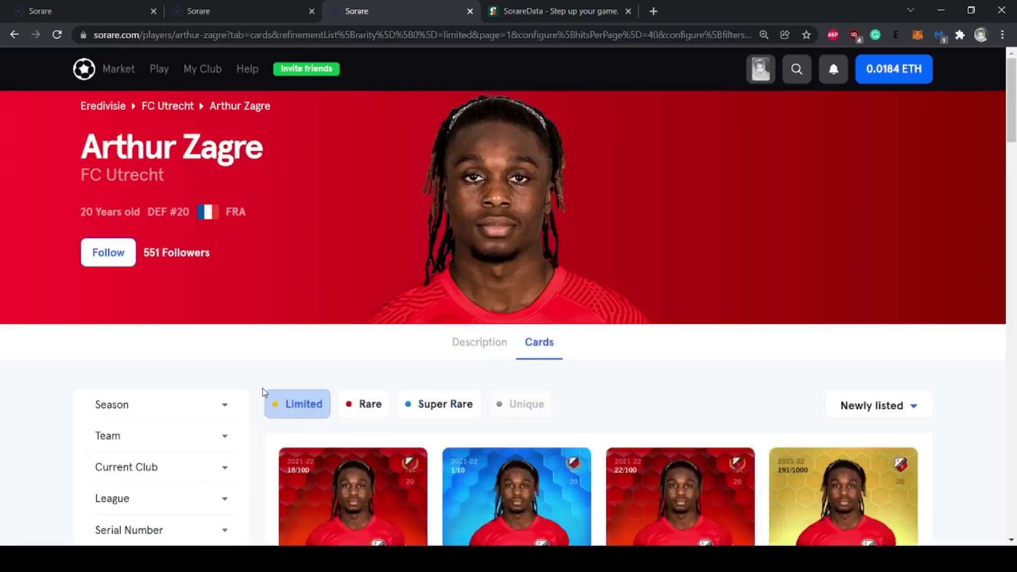
scroll(262, 391, "down", 5)
scroll(252, 392, "down", 5)
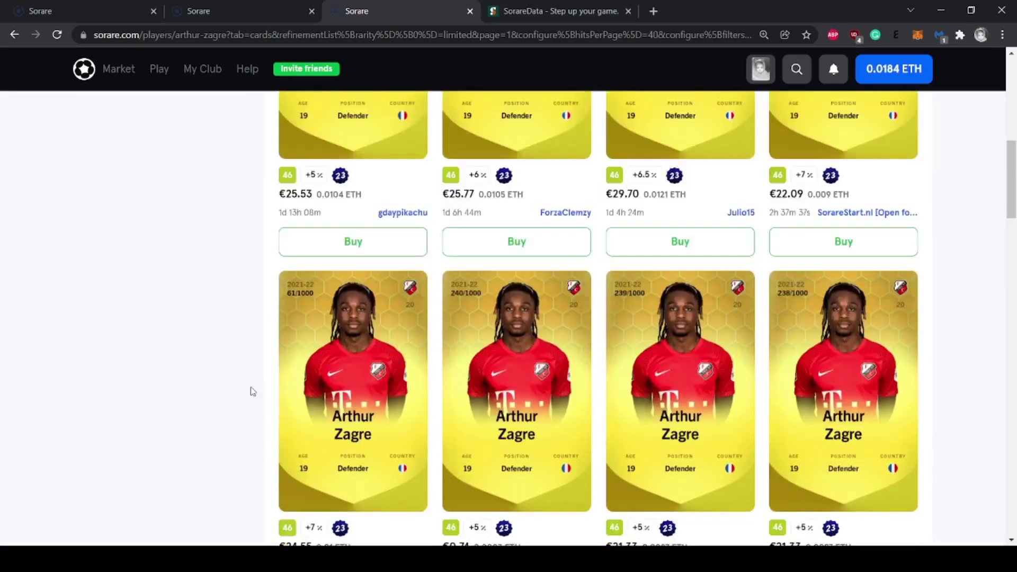
left_click_drag(789, 195, 782, 194)
scroll(239, 322, "down", 5)
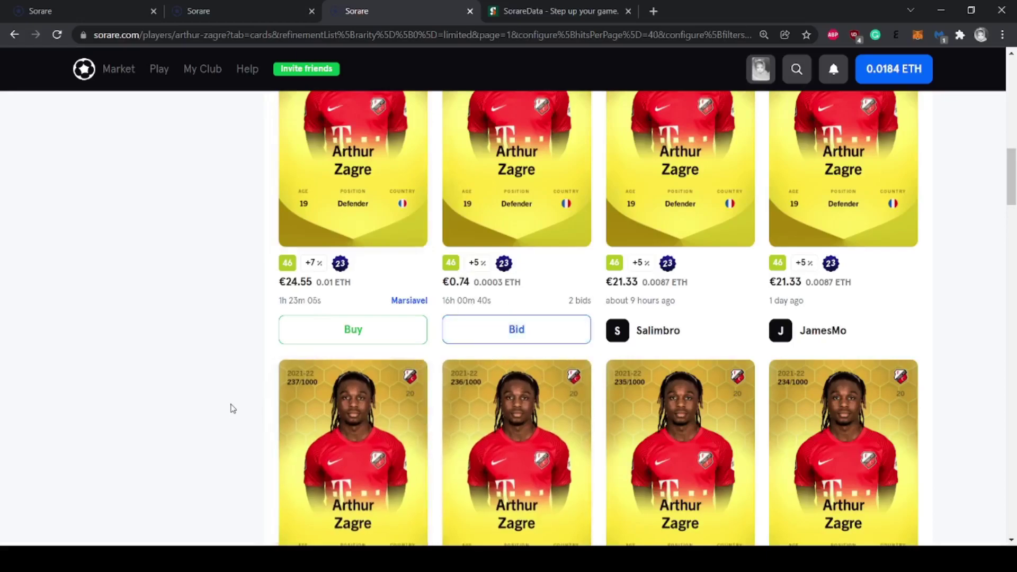
Open Arthur Zagre's Limited 240/1000 card, review its bids and his scores over the last five games, and close it
left_click(465, 201)
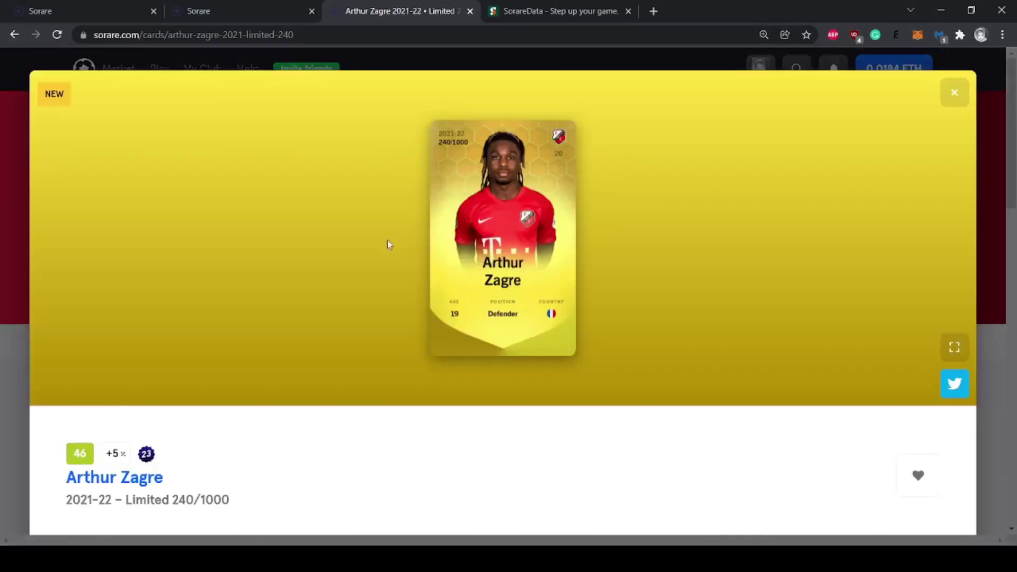
scroll(388, 244, "down", 5)
scroll(349, 275, "down", 5)
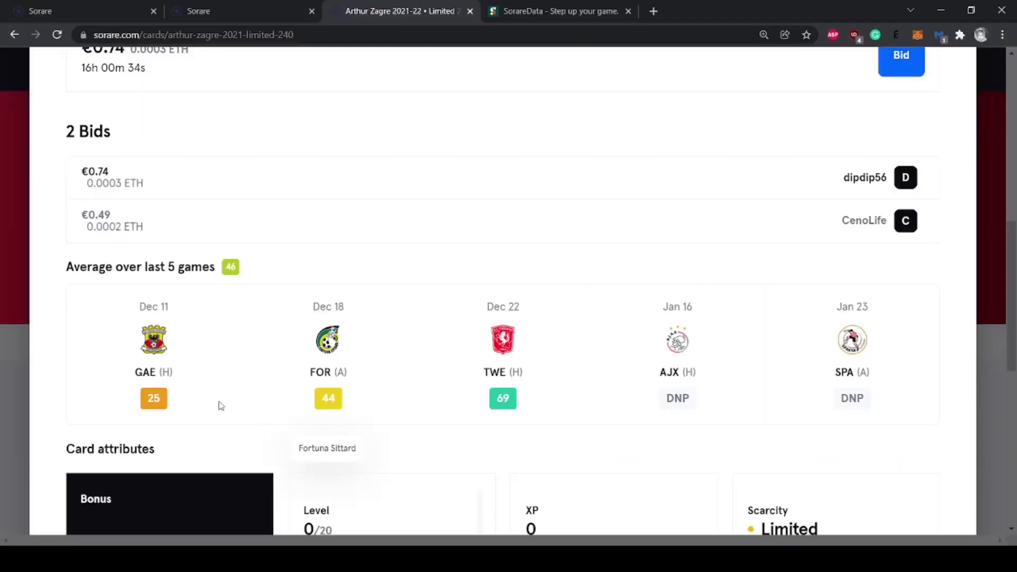
double_click(174, 404)
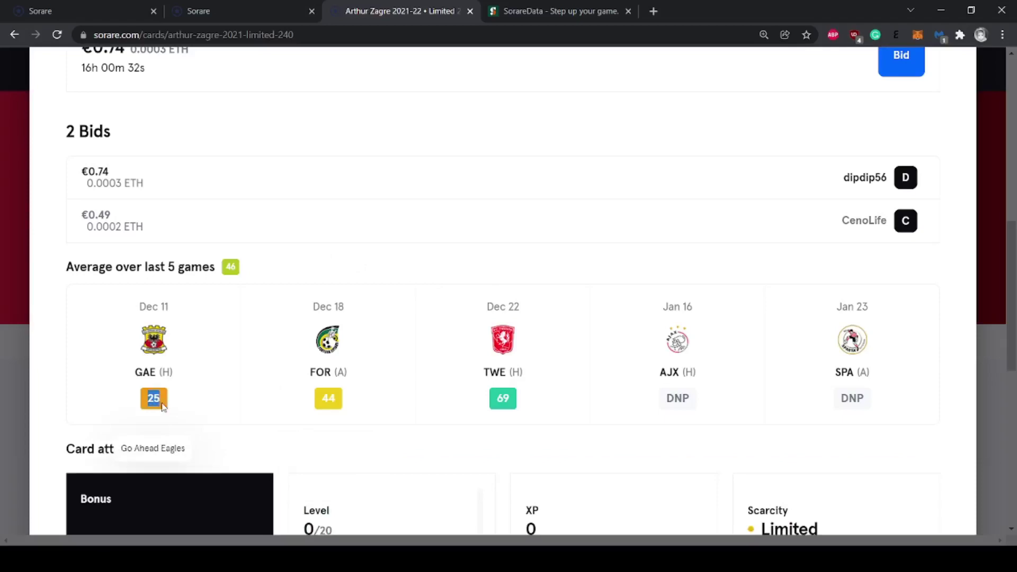
double_click(522, 405)
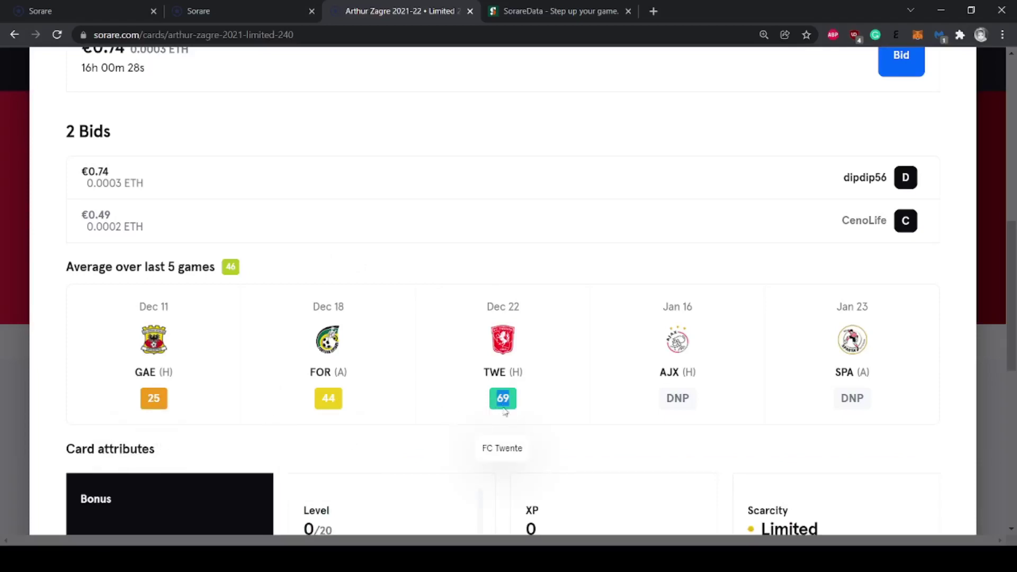
double_click(513, 402)
left_click(676, 403)
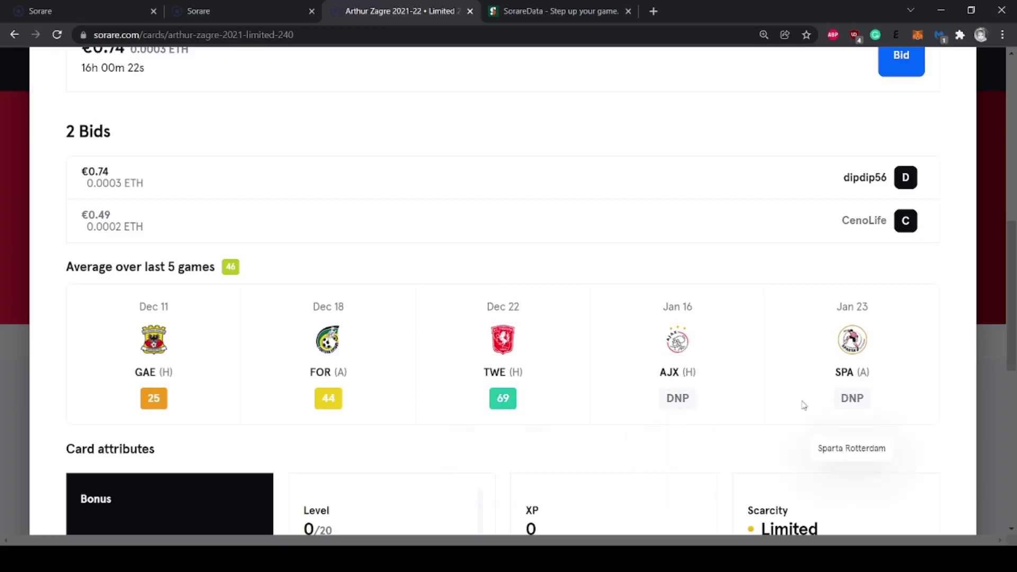
scroll(559, 422, "up", 10)
key("Escape")
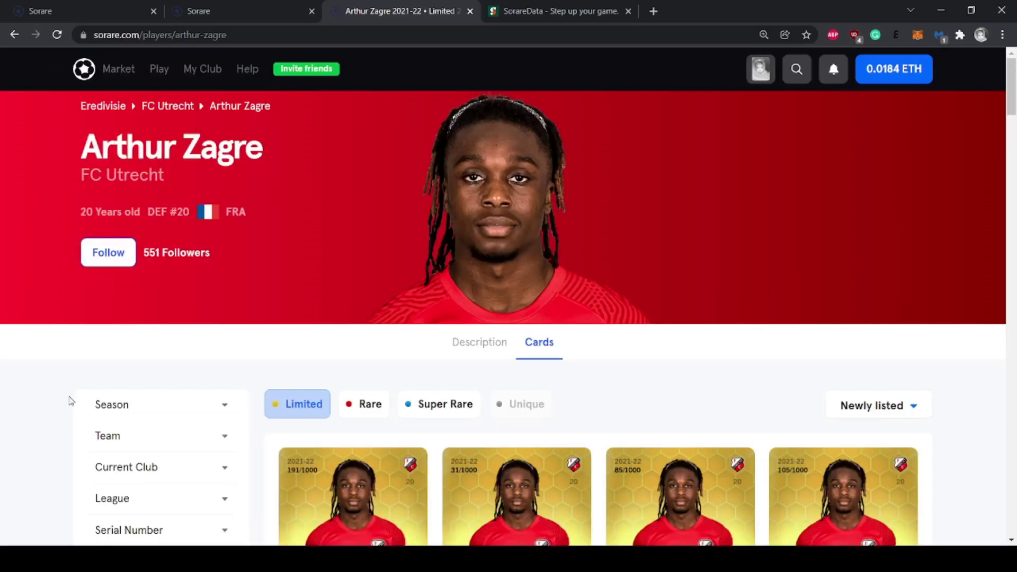
Switch back to the Challenger Europe prize pool and return to the Game Week 242 prize pool overview
left_click(230, 9)
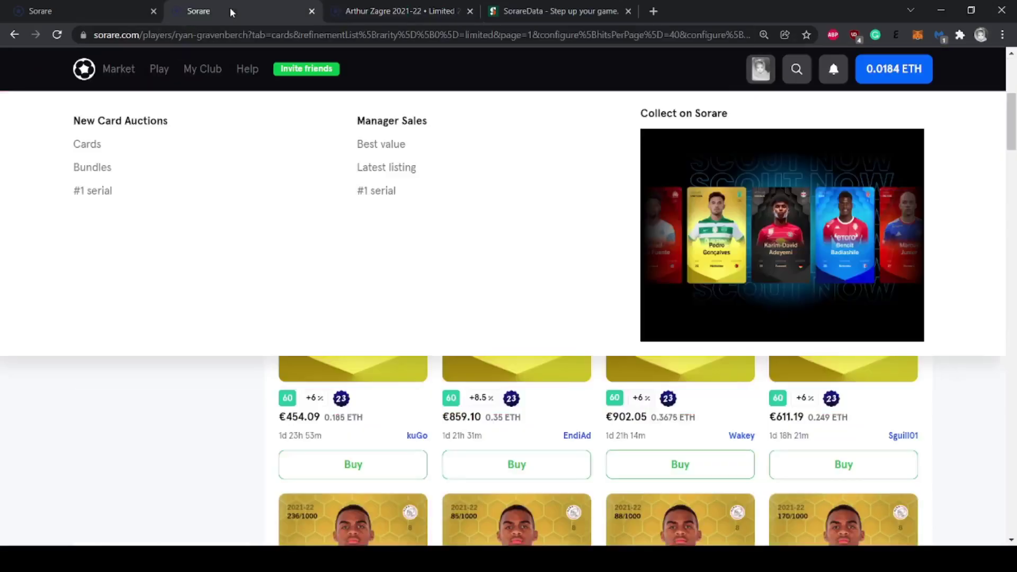
scroll(193, 356, "up", 5)
left_click(84, 12)
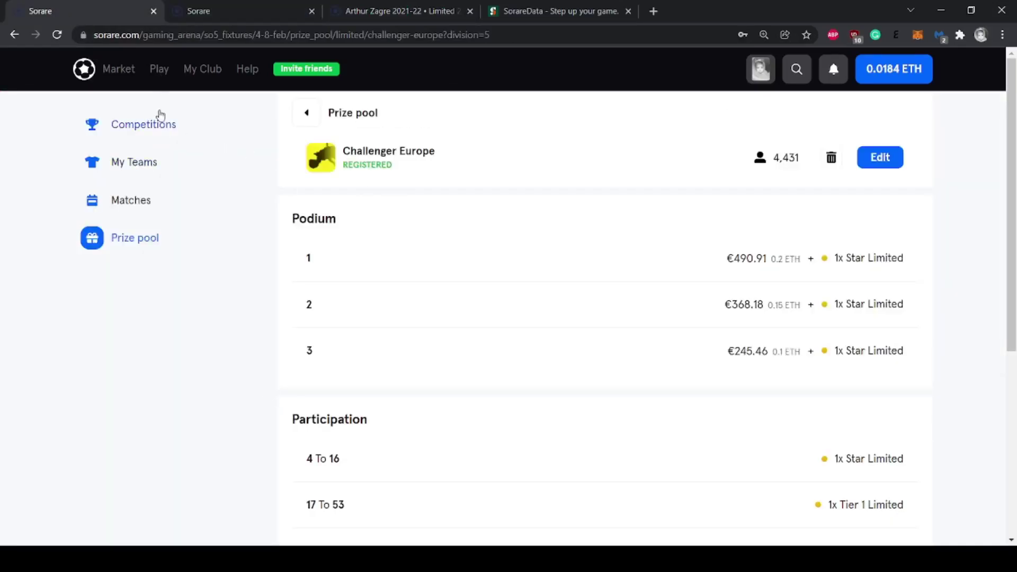
mouse_move(159, 68)
left_click(307, 113)
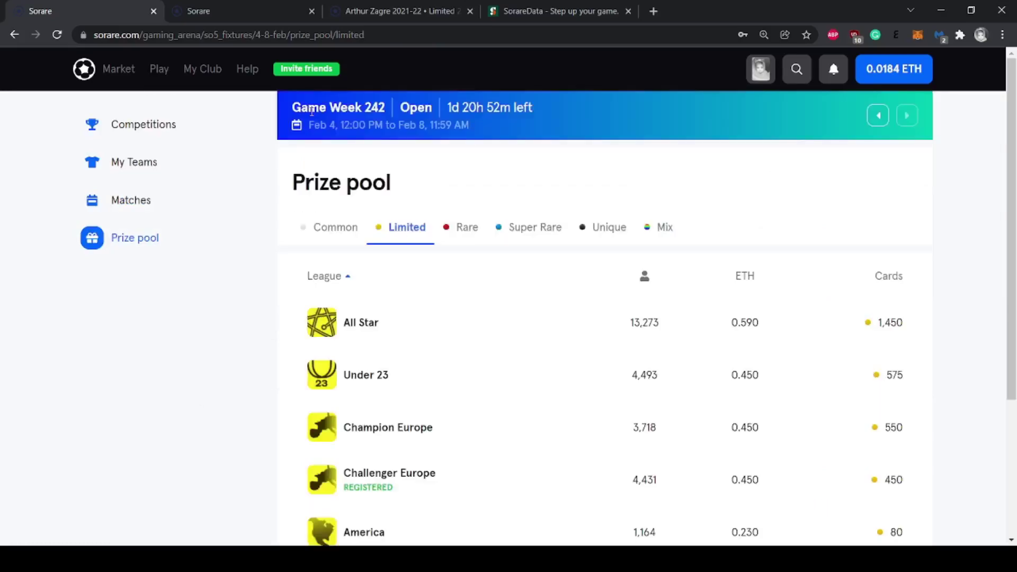
Show the Rare prize pools and compare the entries, ETH and card rewards across the leagues
left_click(464, 234)
scroll(203, 358, "down", 5)
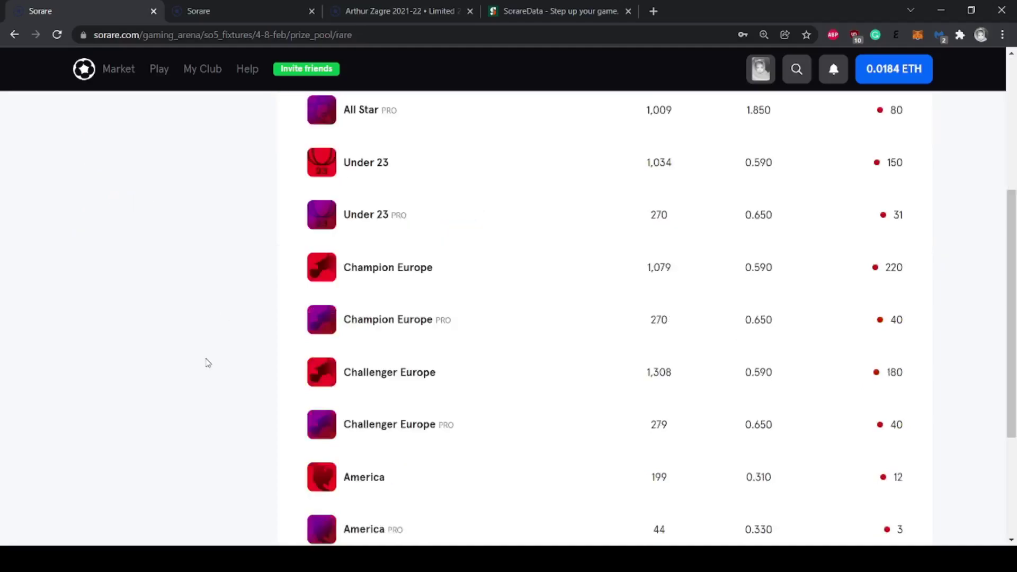
scroll(255, 387, "down", 4)
scroll(255, 387, "up", 10)
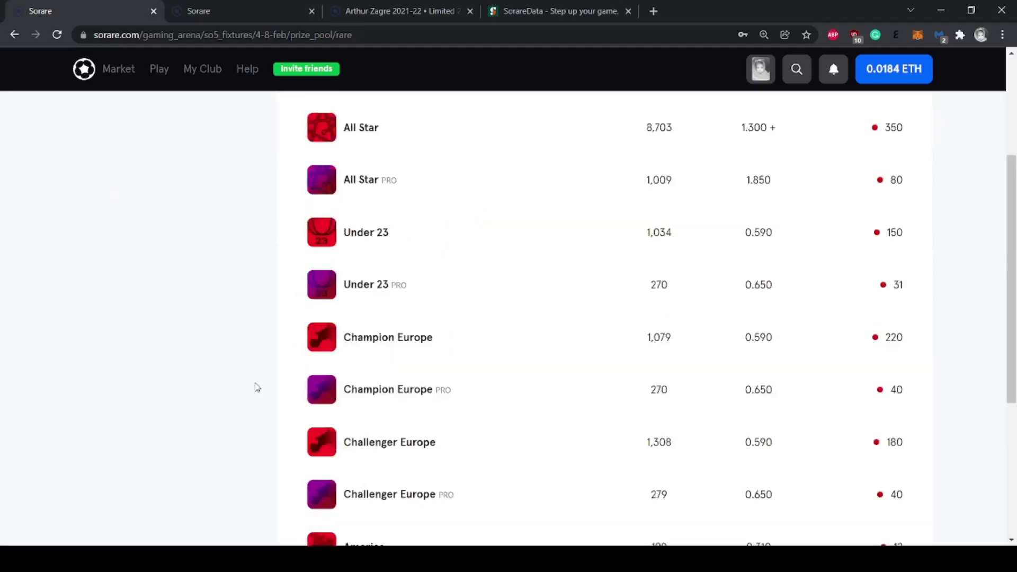
scroll(255, 387, "down", 6)
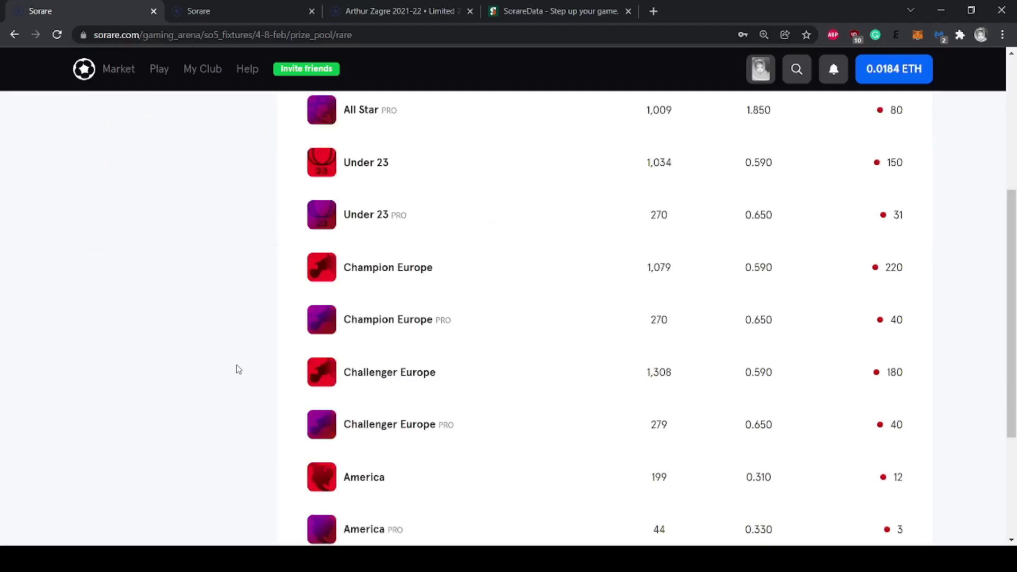
scroll(239, 370, "up", 3)
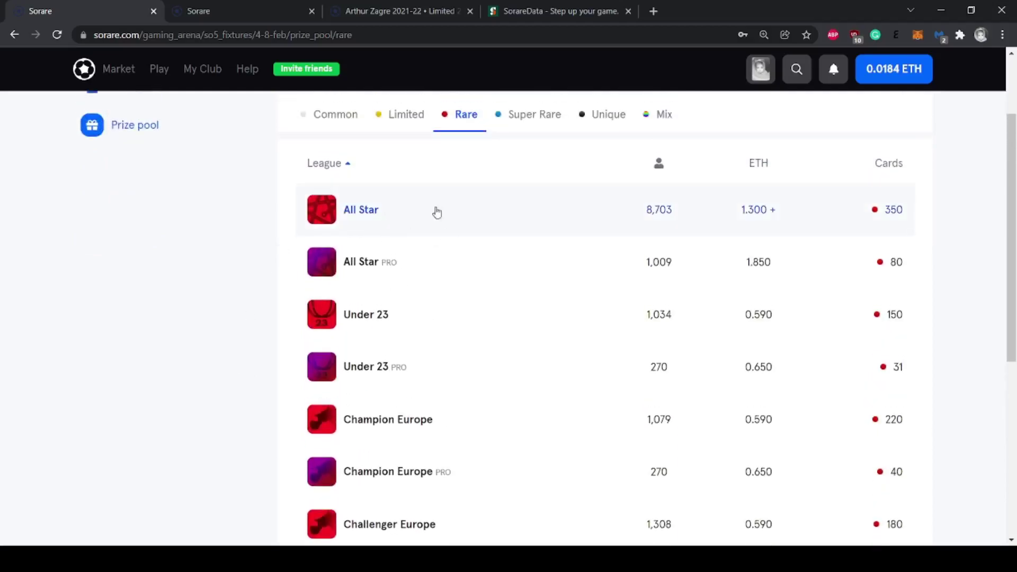
Open the Rare All Star prize pool and examine its Thresholds section and participation reward ranges
left_click(404, 210)
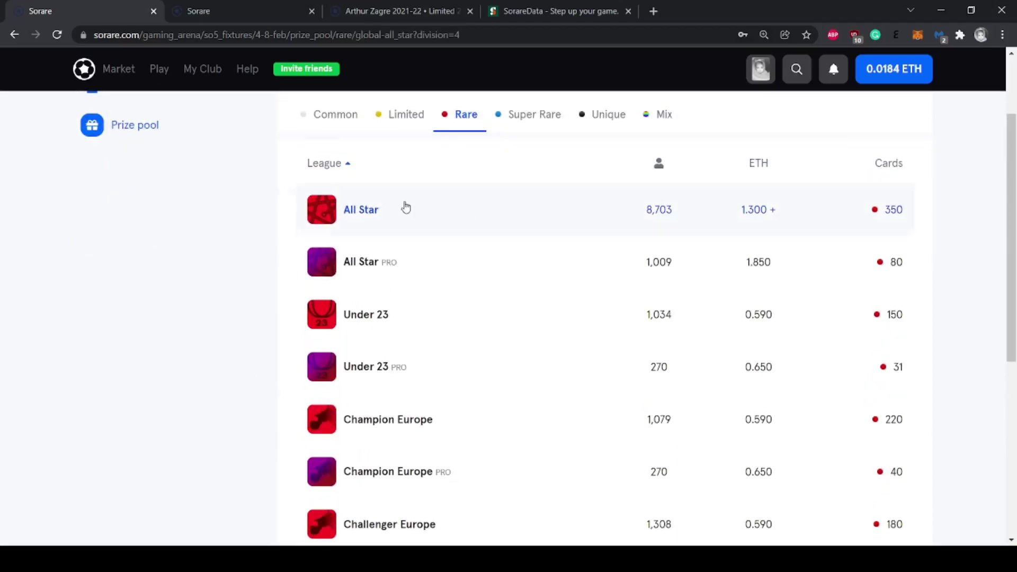
scroll(359, 257, "down", 9)
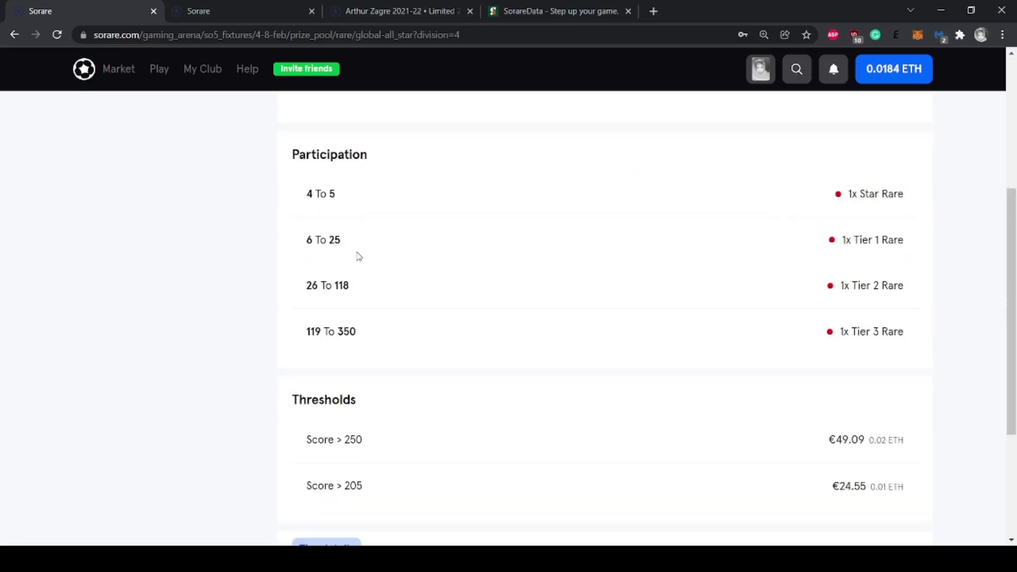
left_click_drag(294, 193, 389, 202)
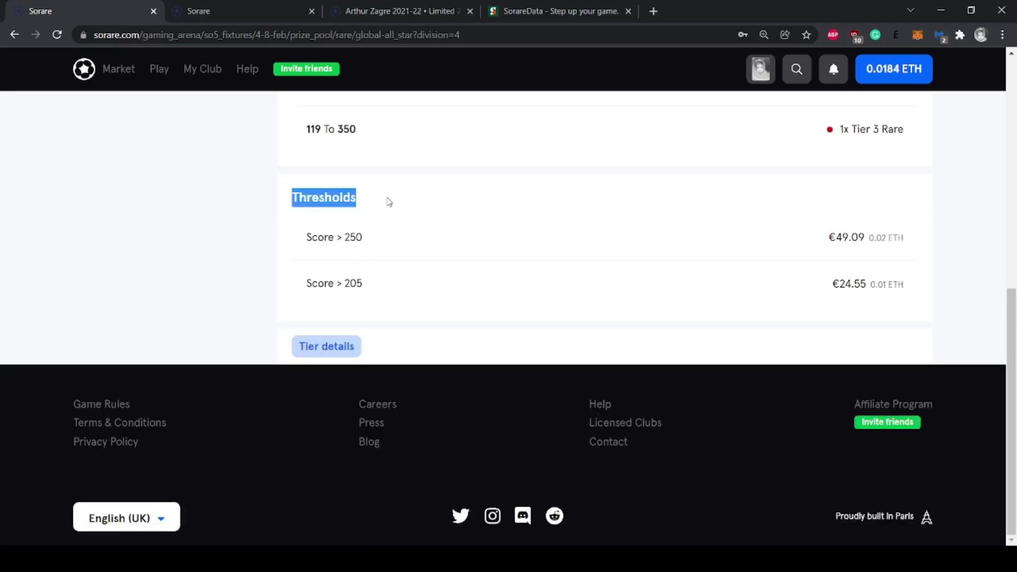
left_click(345, 219)
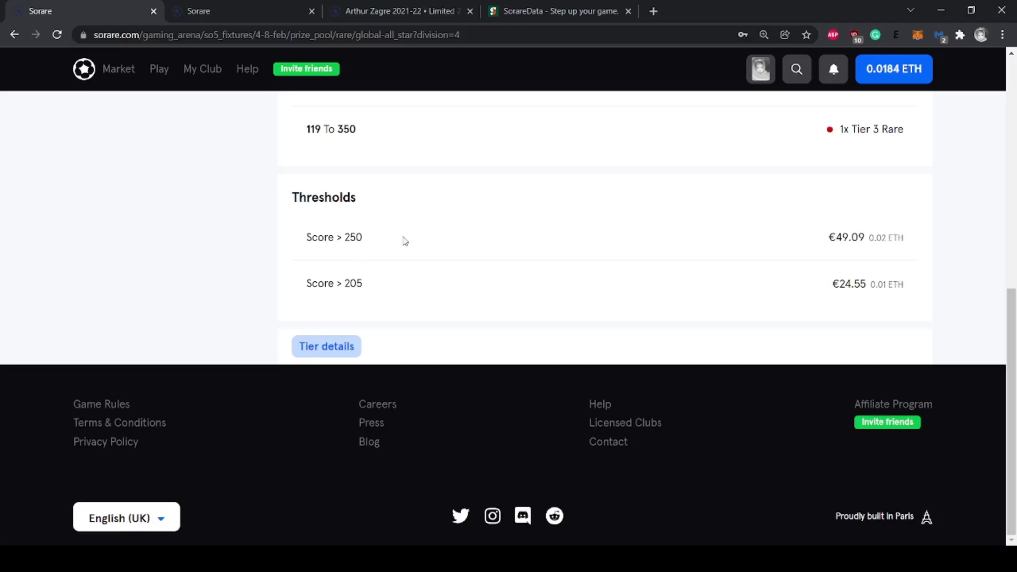
scroll(378, 293, "up", 5)
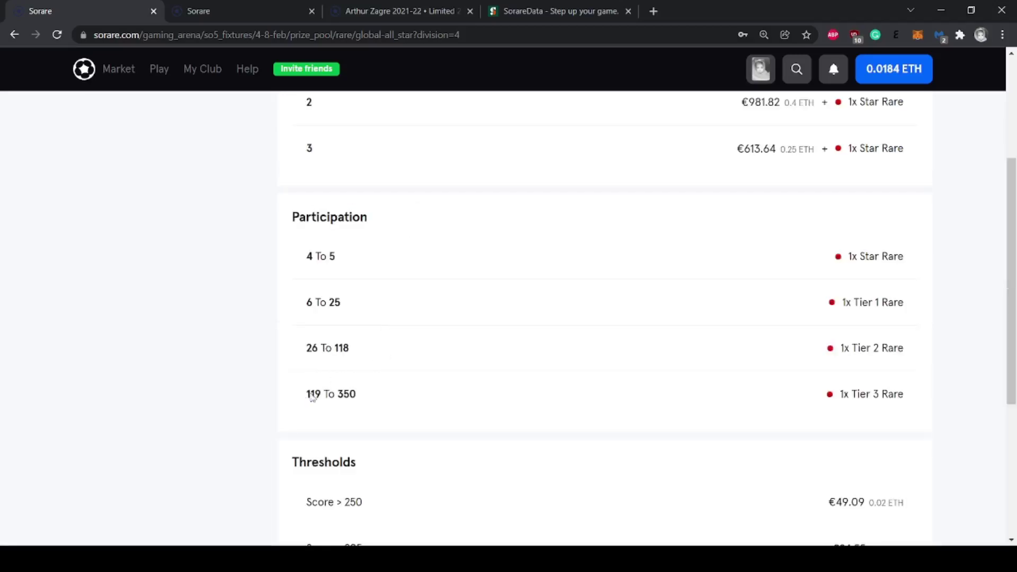
left_click_drag(309, 393, 492, 233)
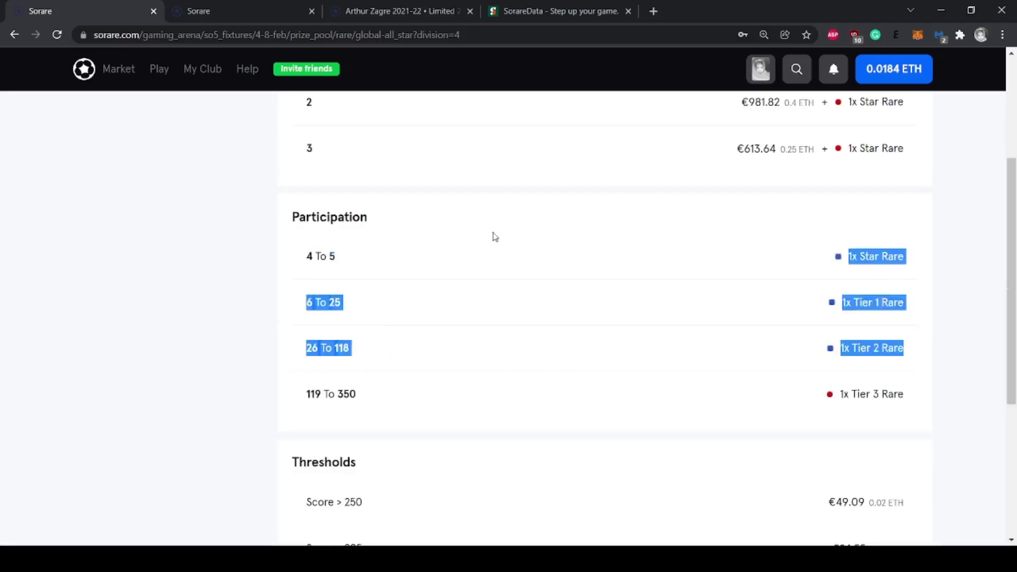
left_click(393, 275)
Examine the Rare All Star score thresholds of 205 and 250 and the payout for the higher one
scroll(394, 276, "down", 5)
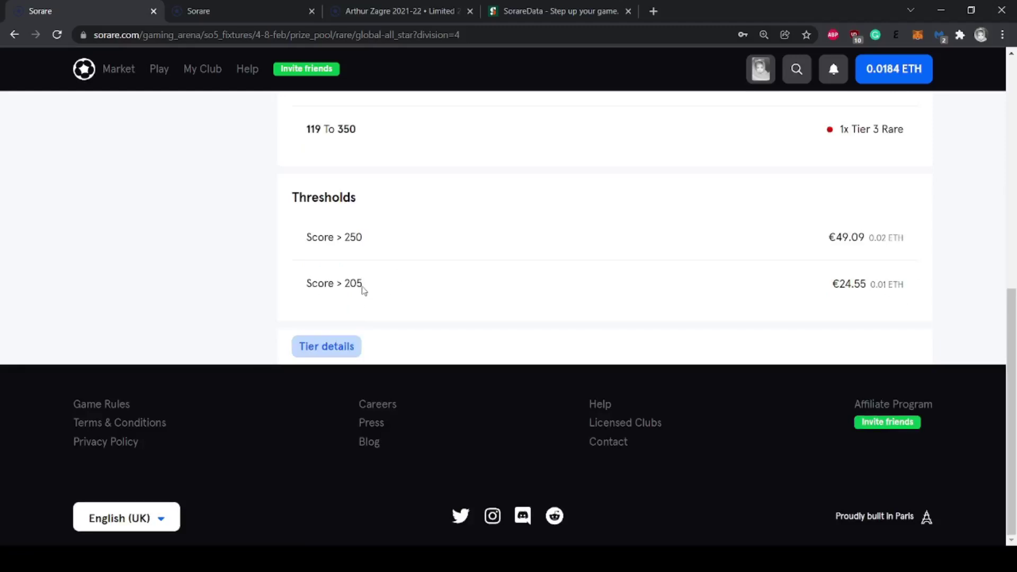
left_click_drag(362, 287, 345, 286)
left_click(473, 293)
left_click_drag(354, 237, 406, 236)
left_click(533, 270)
mouse_move(870, 240)
left_mouse_down()
mouse_move(908, 241)
mouse_move(817, 236)
mouse_move(862, 235)
left_mouse_up()
left_click(851, 264)
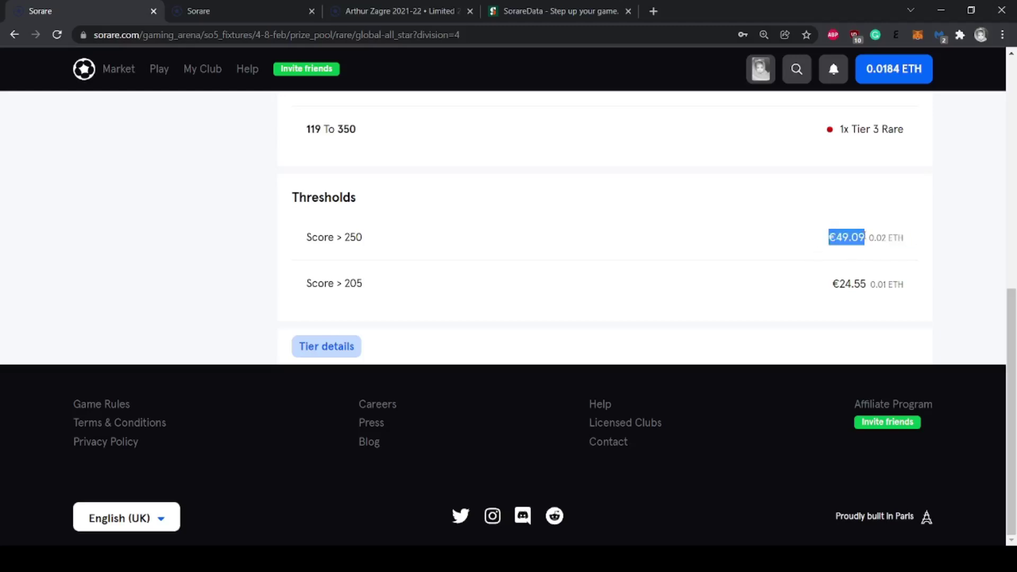
left_click(742, 244)
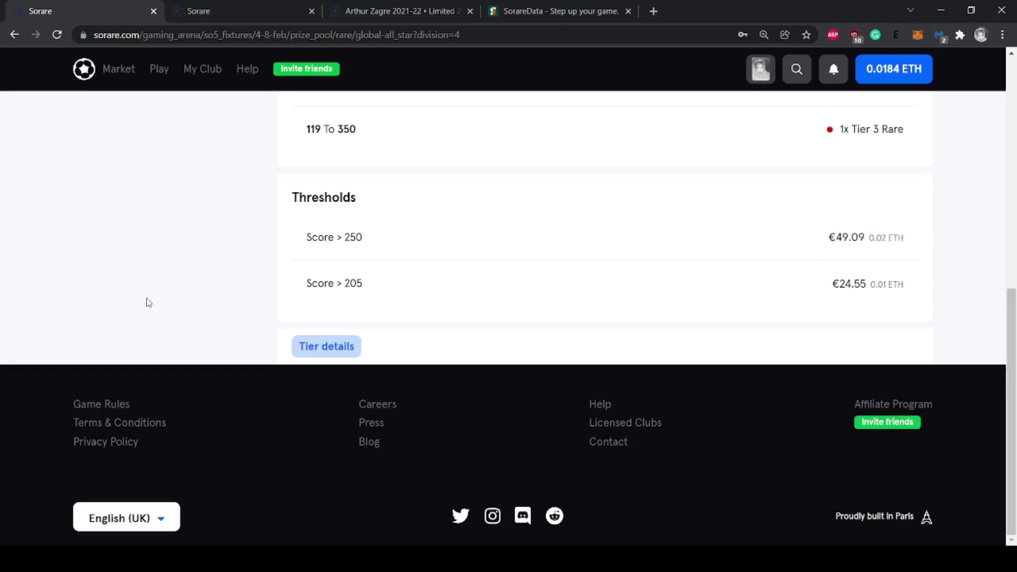
Go back to the prize pool overview and show the Limited leagues for comparison
scroll(149, 302, "up", 10)
left_click(307, 113)
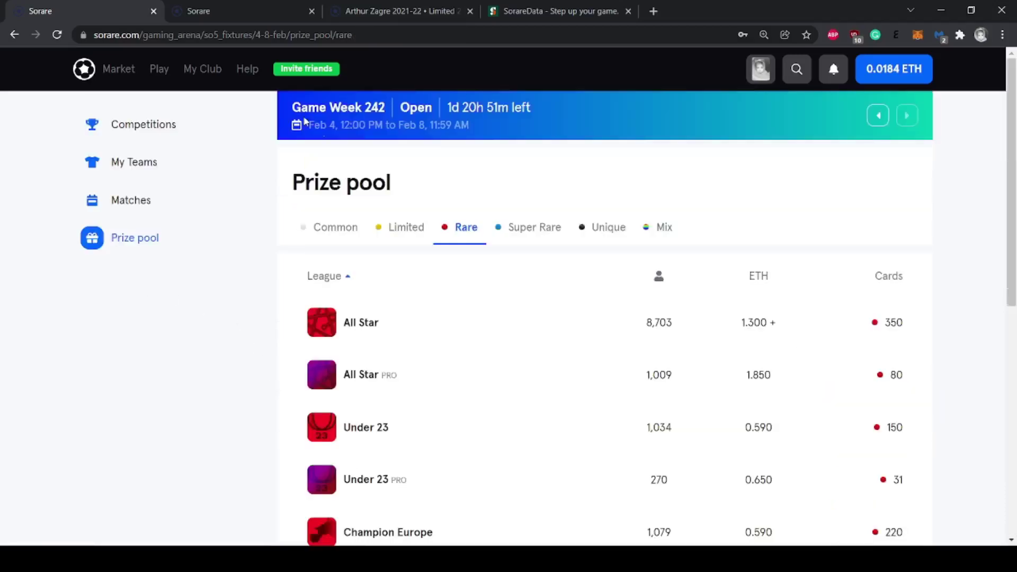
left_click(403, 238)
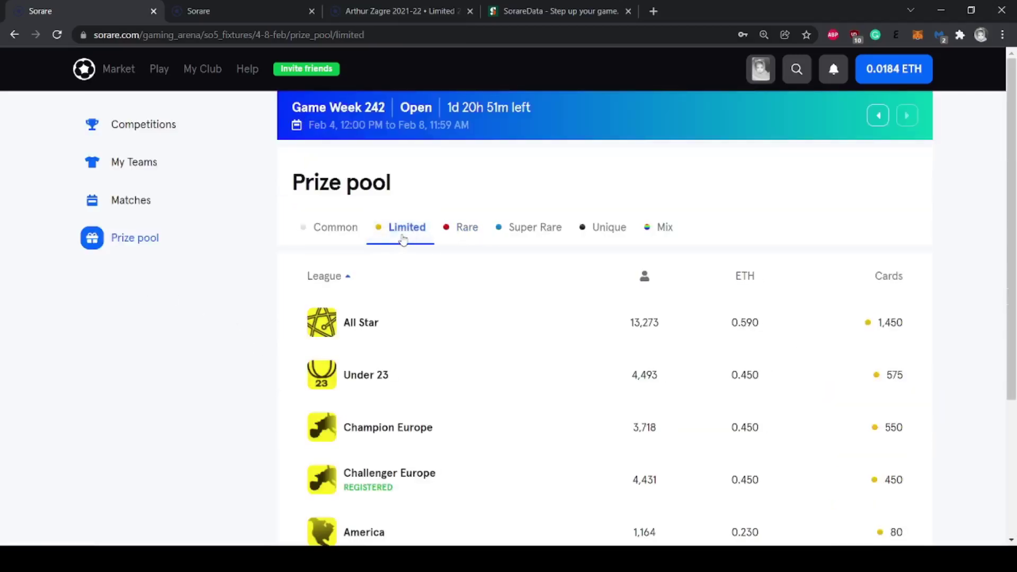
scroll(215, 417, "down", 2)
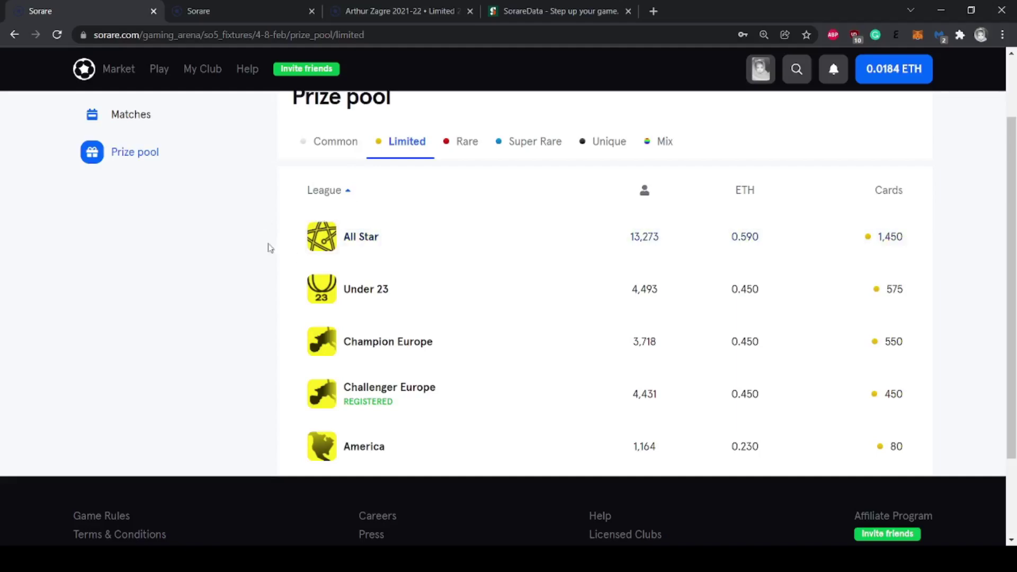
Reopen the Rare All Star prize pool and review its podium, participation and threshold rewards
left_click(457, 148)
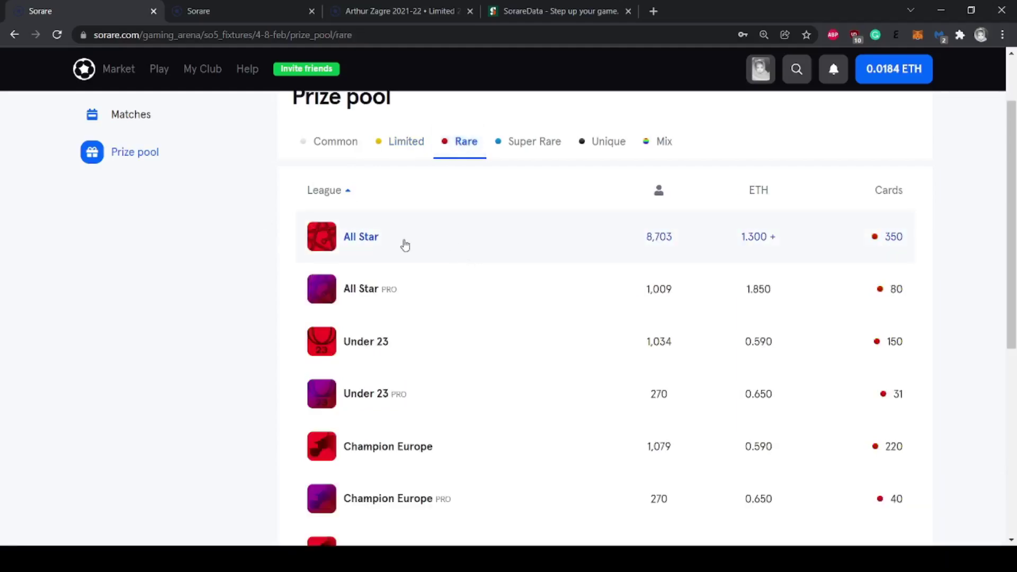
left_click(402, 241)
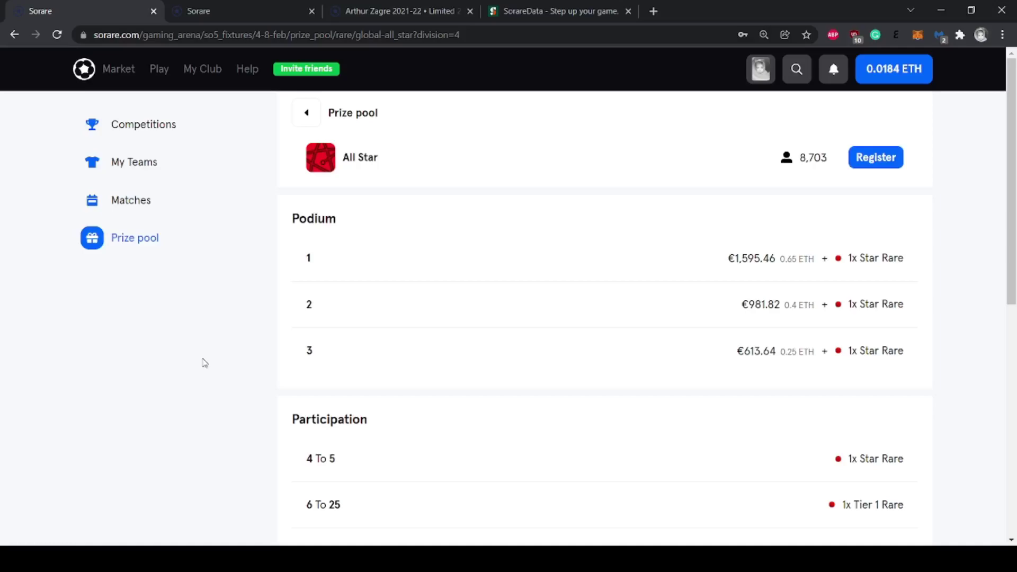
scroll(204, 363, "down", 5)
scroll(458, 348, "down", 4)
scroll(210, 388, "up", 5)
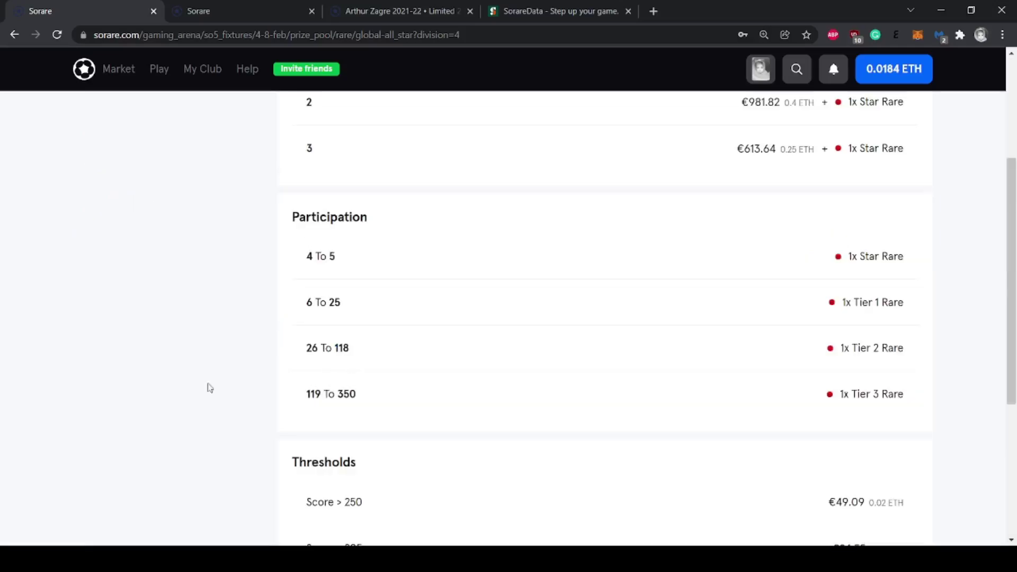
scroll(165, 490, "up", 4)
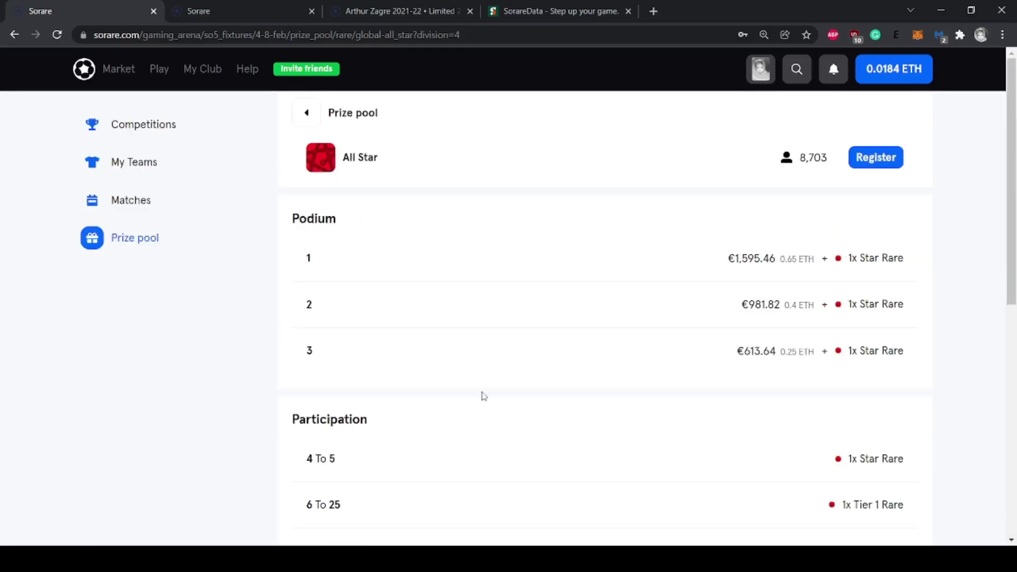
scroll(296, 336, "down", 5)
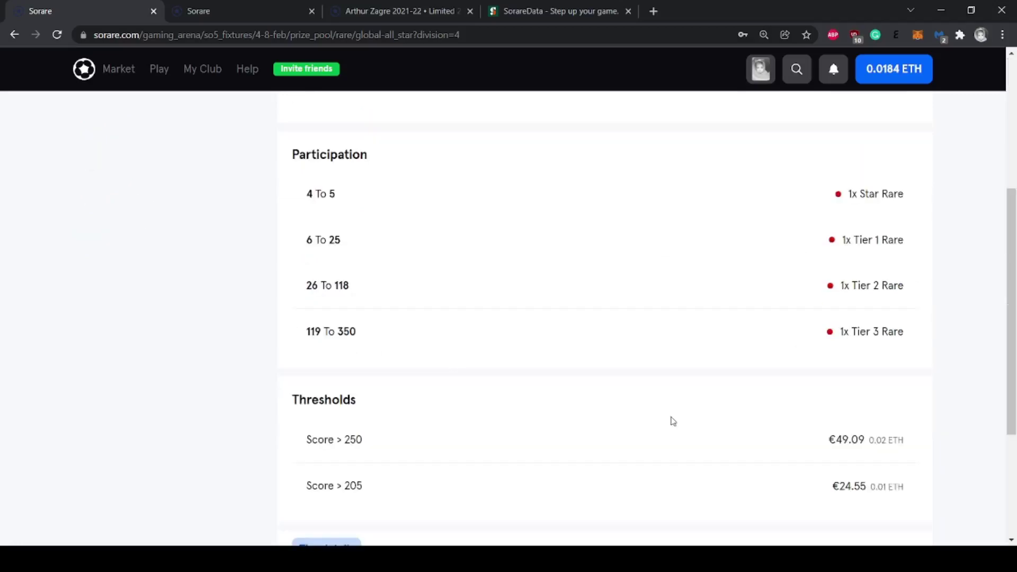
scroll(752, 413, "down", 4)
scroll(767, 397, "up", 5)
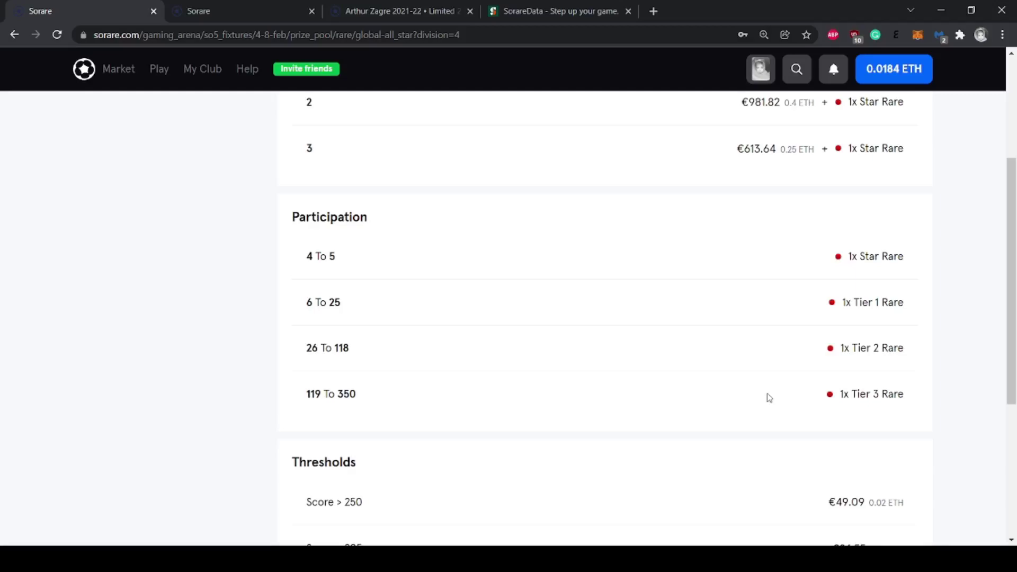
scroll(569, 414, "down", 4)
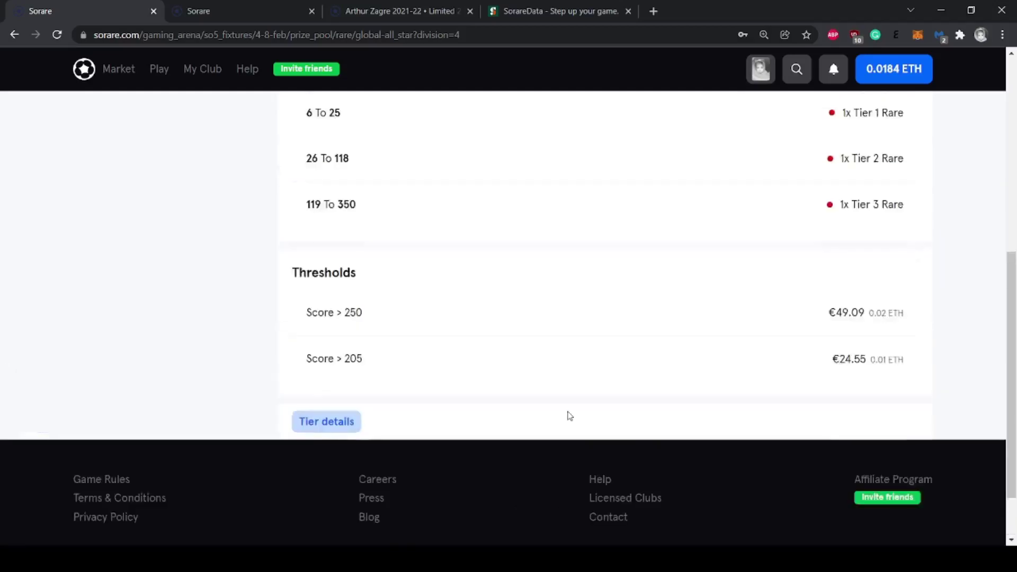
Highlight the All Star competition name and return to the list of Rare prize pools
scroll(567, 414, "up", 8)
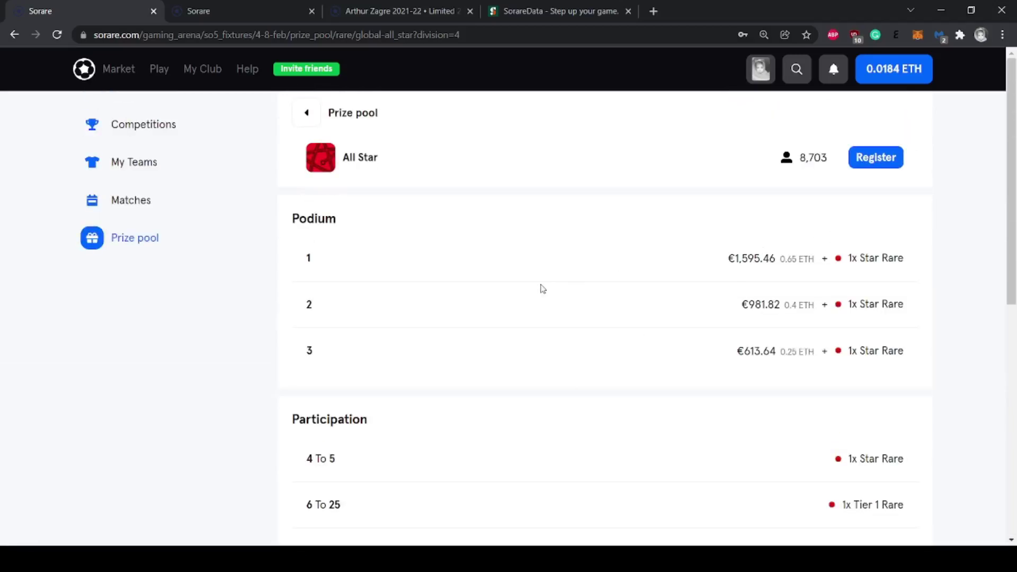
left_click_drag(343, 154, 408, 159)
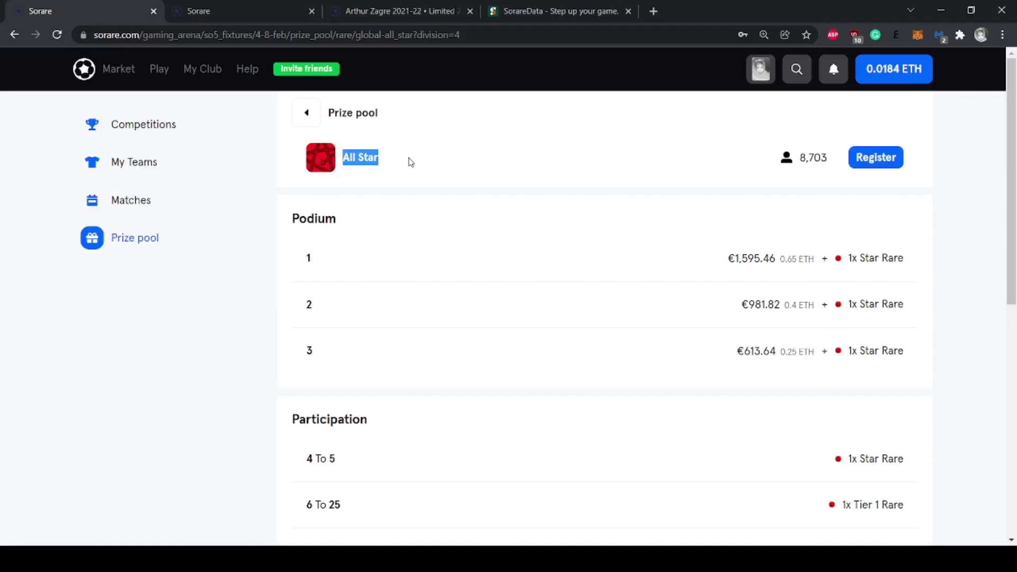
left_click(307, 113)
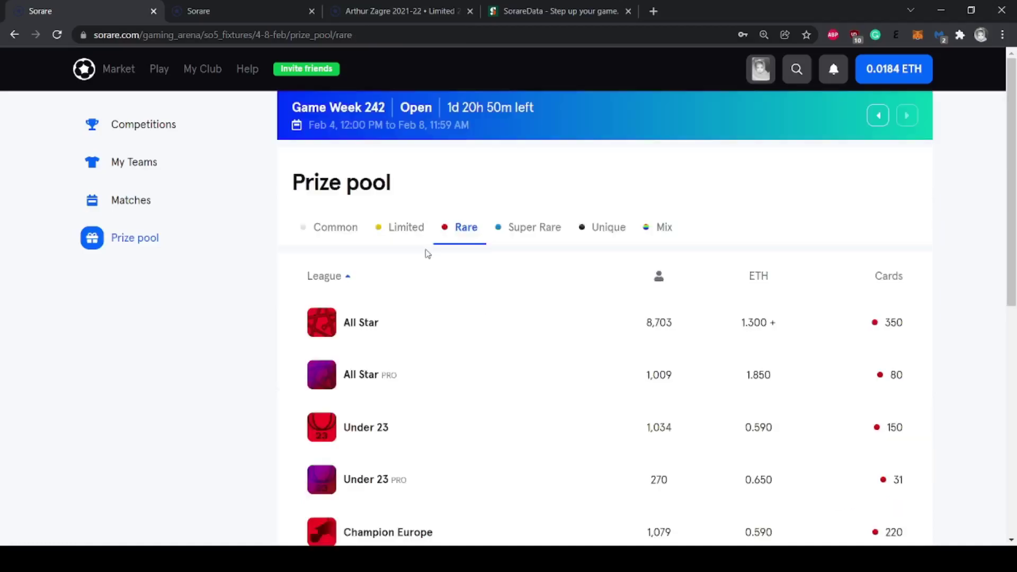
Open the Rare All Star prize pool and highlight the competition name
scroll(428, 265, "down", 2)
scroll(429, 282, "up", 1)
left_click(396, 259)
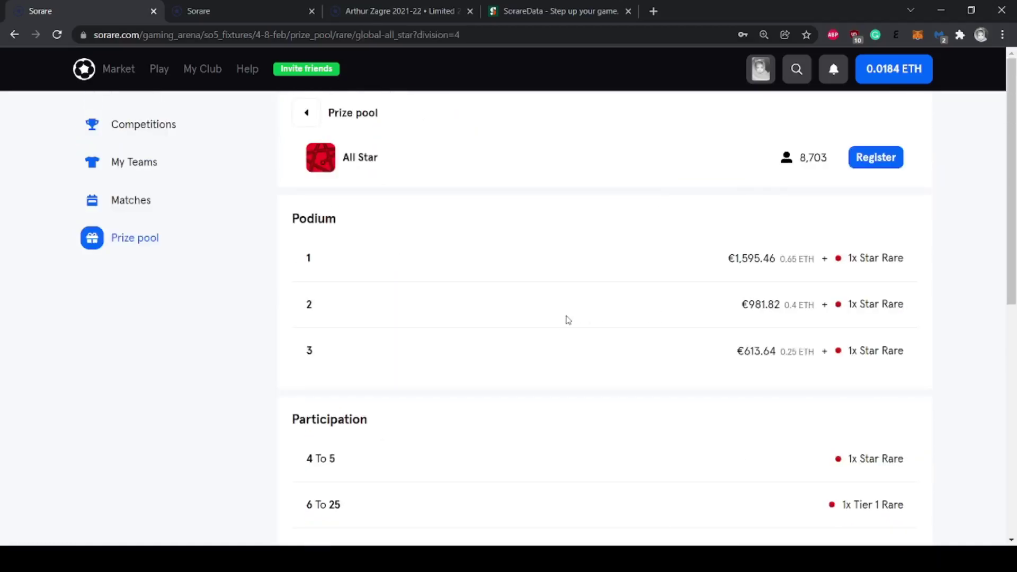
left_click_drag(403, 164, 341, 160)
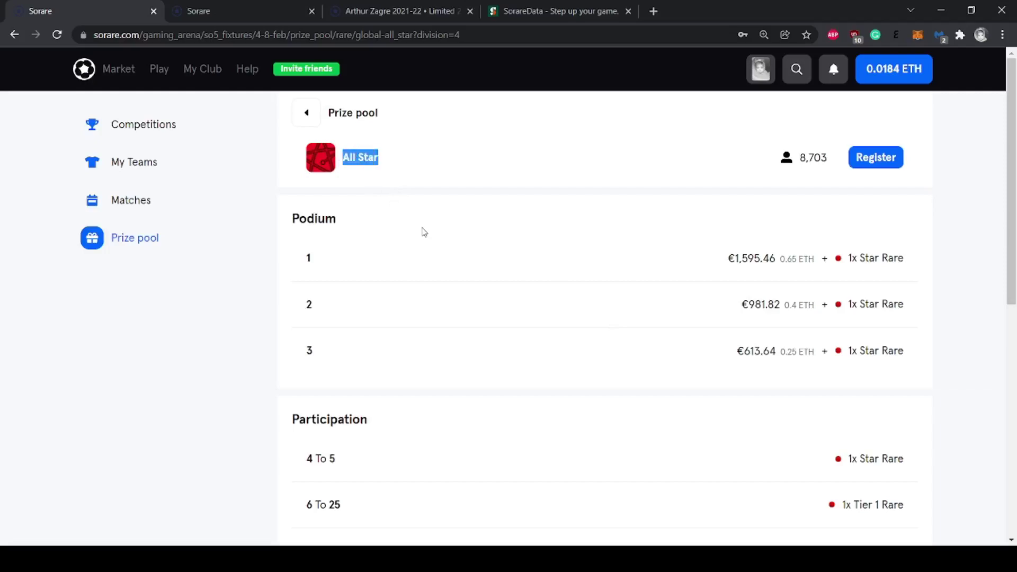
left_click(651, 240)
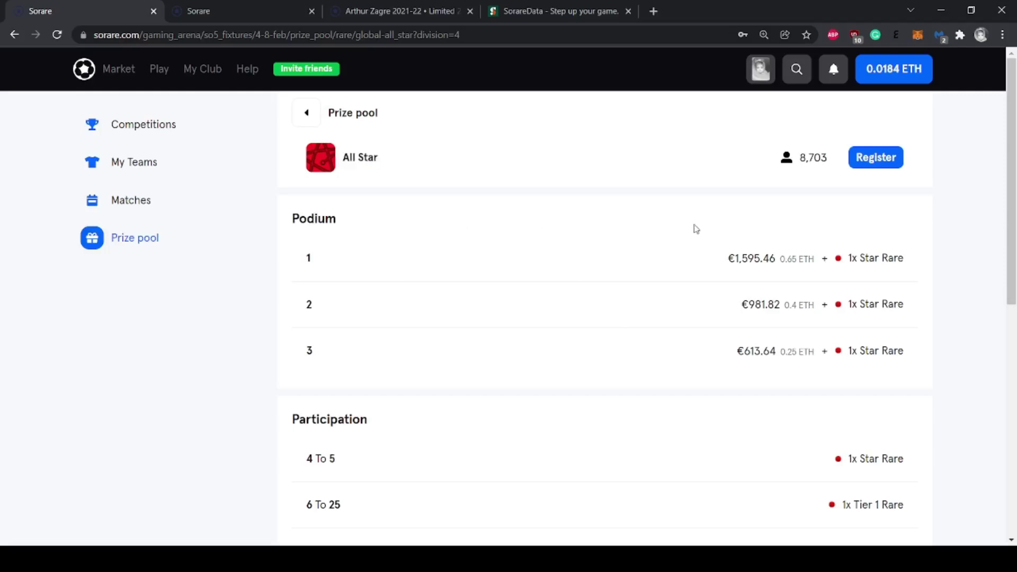
Highlight the first-place podium reward and check the Rare All Star team entry page, returning to the prize pool
left_click_drag(682, 271, 919, 261)
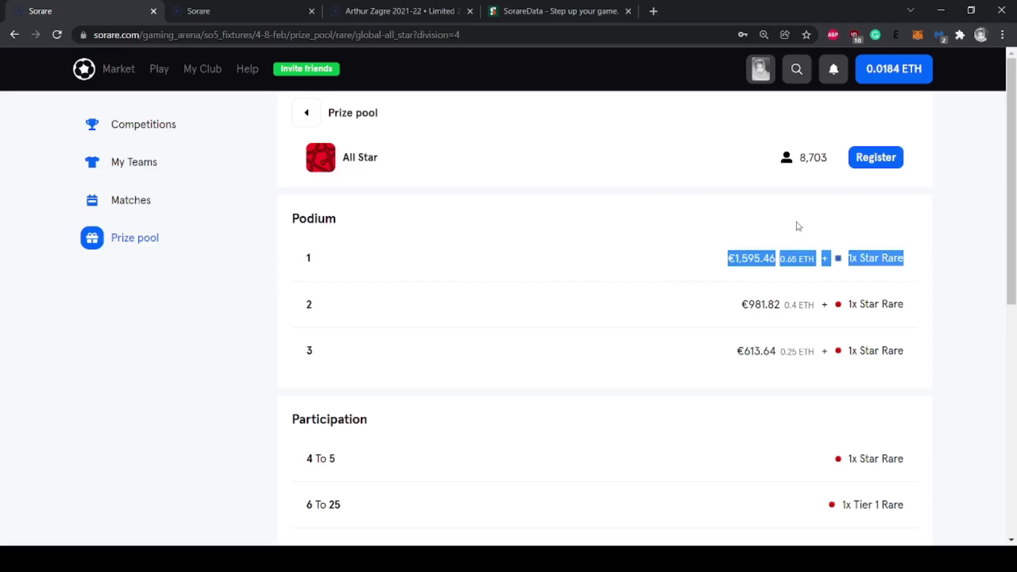
left_click(876, 158)
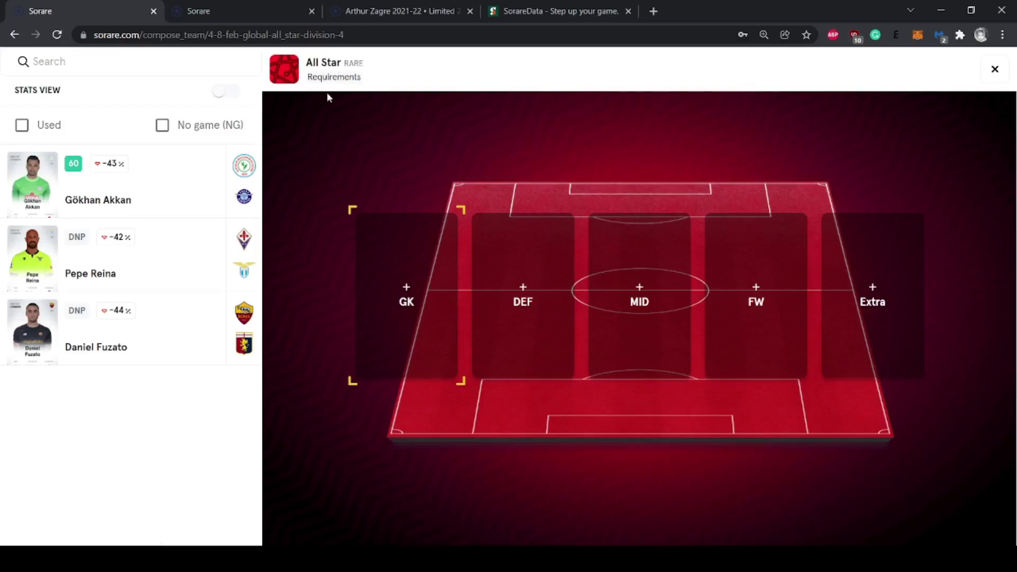
key("alt+Left")
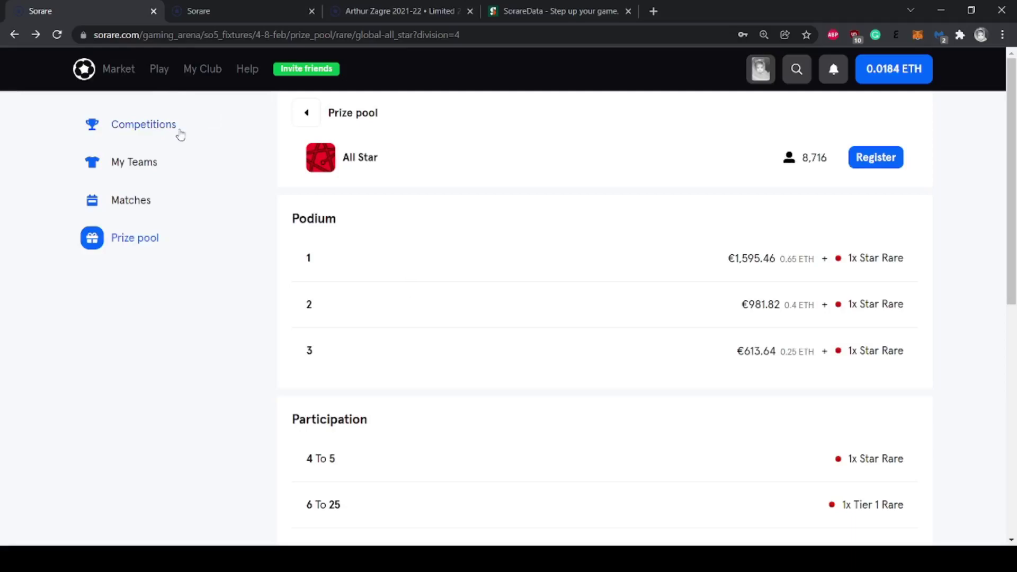
Show the club's own card collection filtered to Limited cards only and browse through it
mouse_move(166, 71)
mouse_move(210, 75)
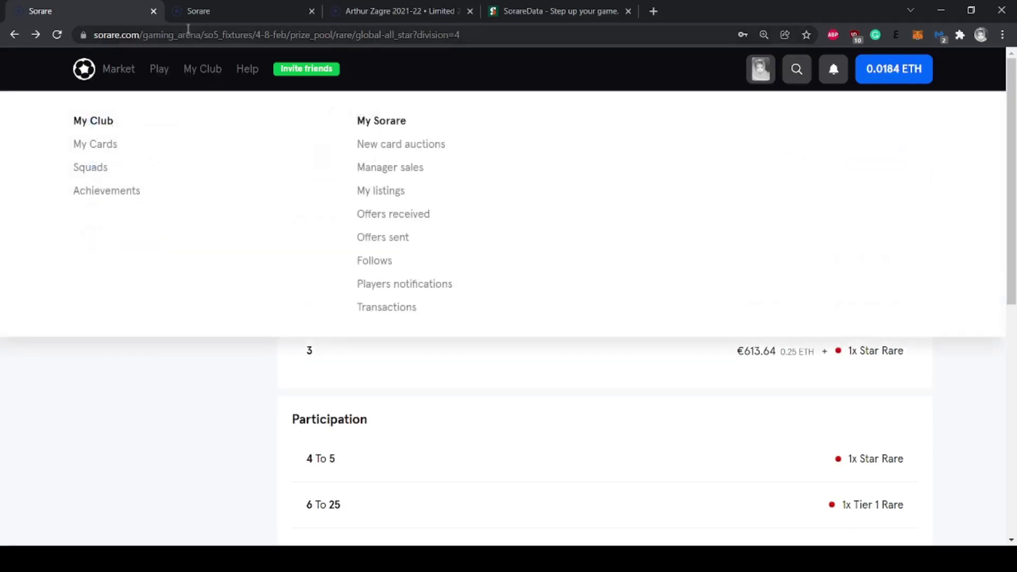
mouse_move(117, 80)
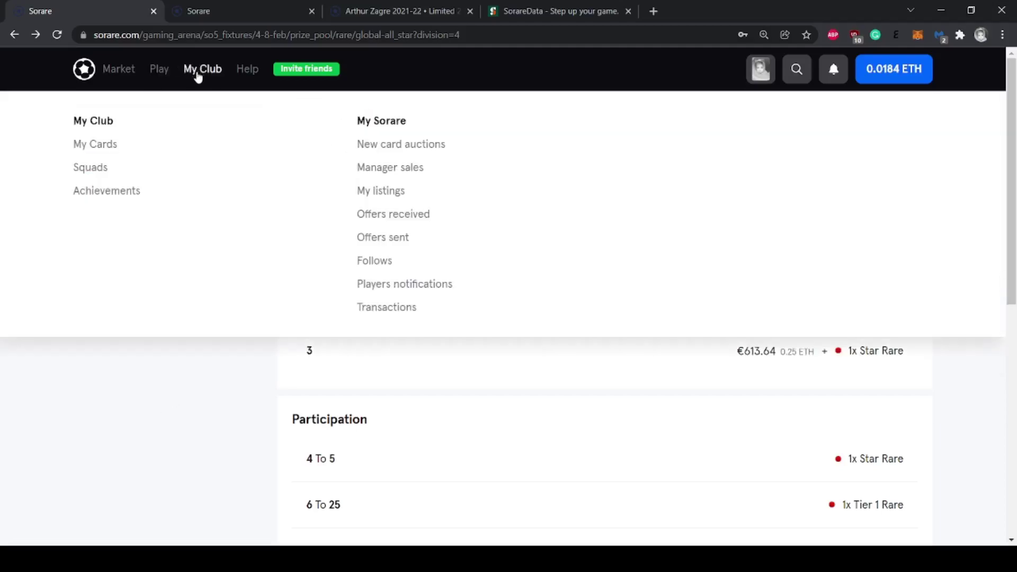
left_click(109, 147)
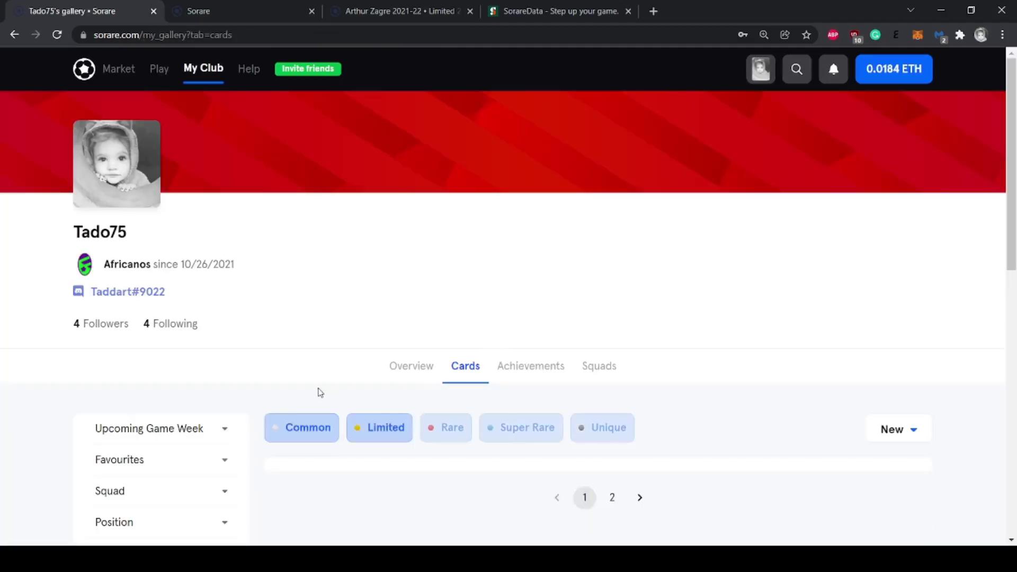
scroll(318, 391, "down", 5)
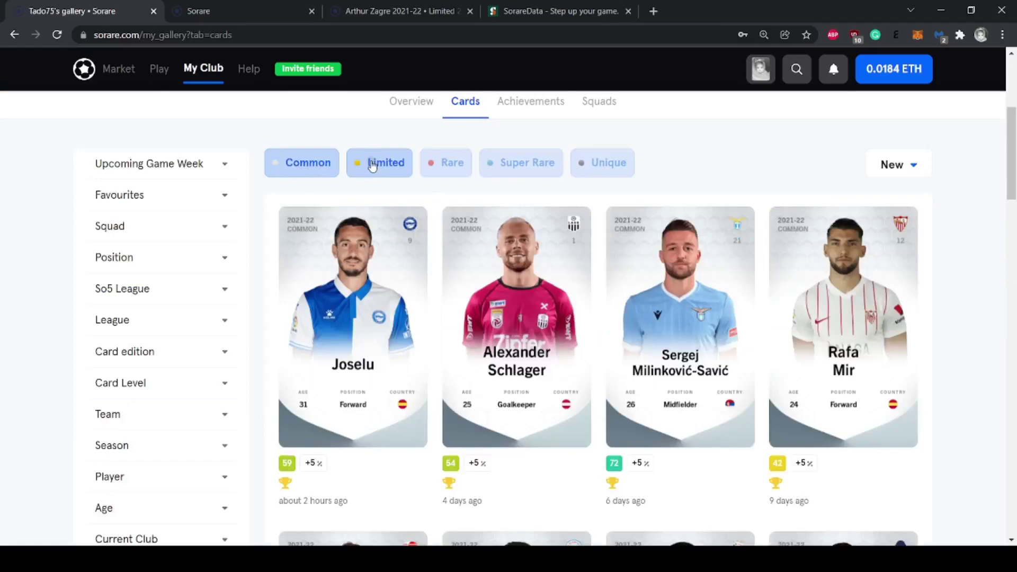
left_click(372, 165)
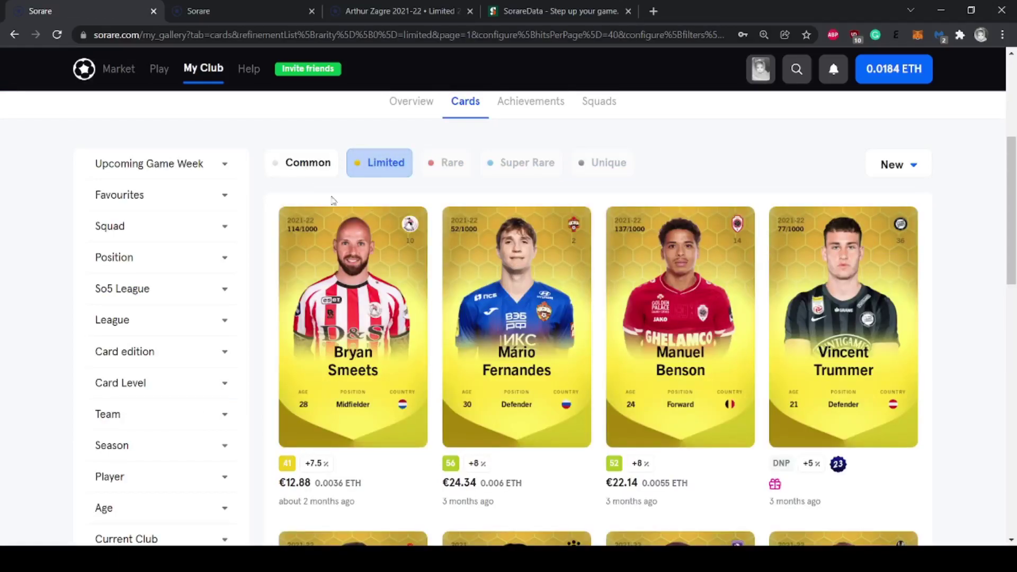
scroll(527, 370, "down", 10)
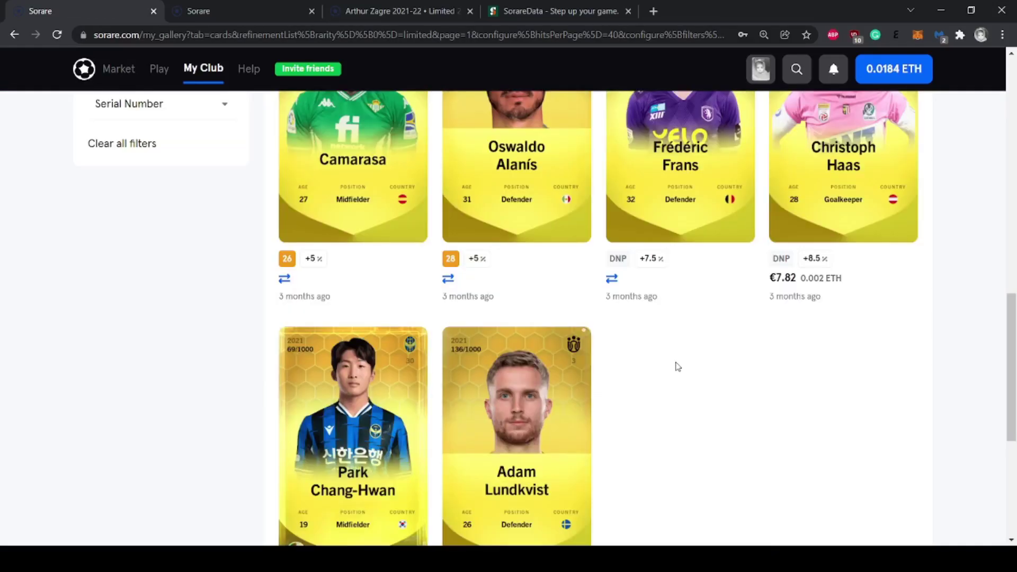
scroll(674, 363, "up", 10)
Open the Manuel Benson Limited 137/1000 card and highlight the purchase price and auction date in its history
left_click(704, 358)
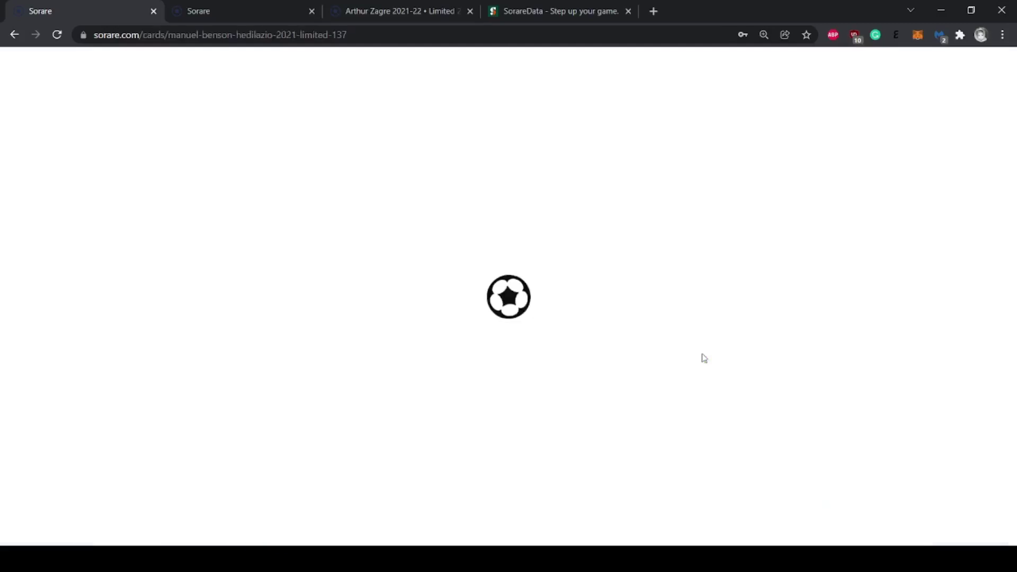
scroll(402, 349, "down", 15)
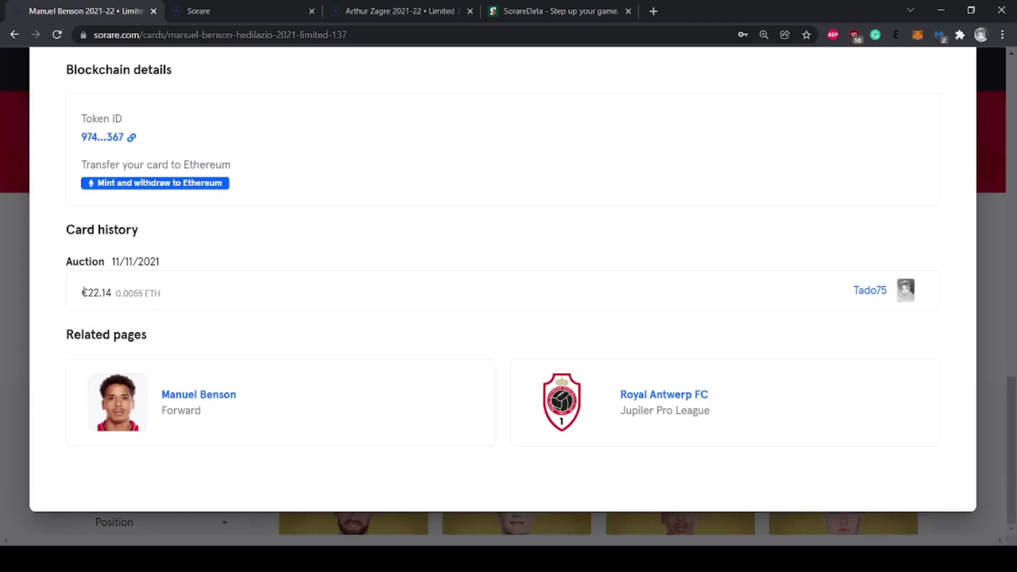
left_click_drag(83, 291, 189, 295)
left_click_drag(117, 262, 165, 262)
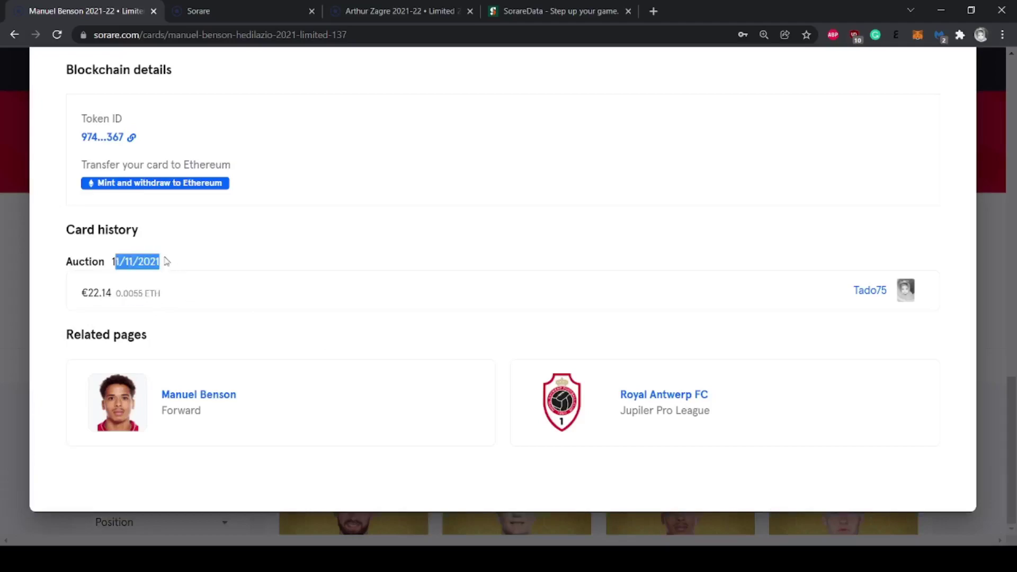
left_click(192, 259)
Review the Manuel Benson card's attributes, blockchain details and owner section
scroll(235, 299, "up", 5)
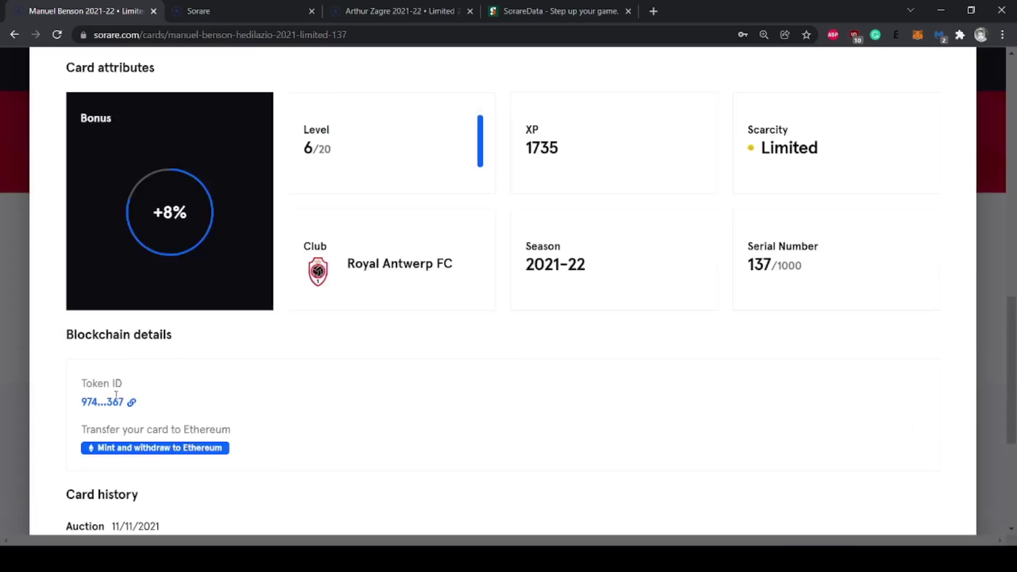
scroll(292, 437, "down", 5)
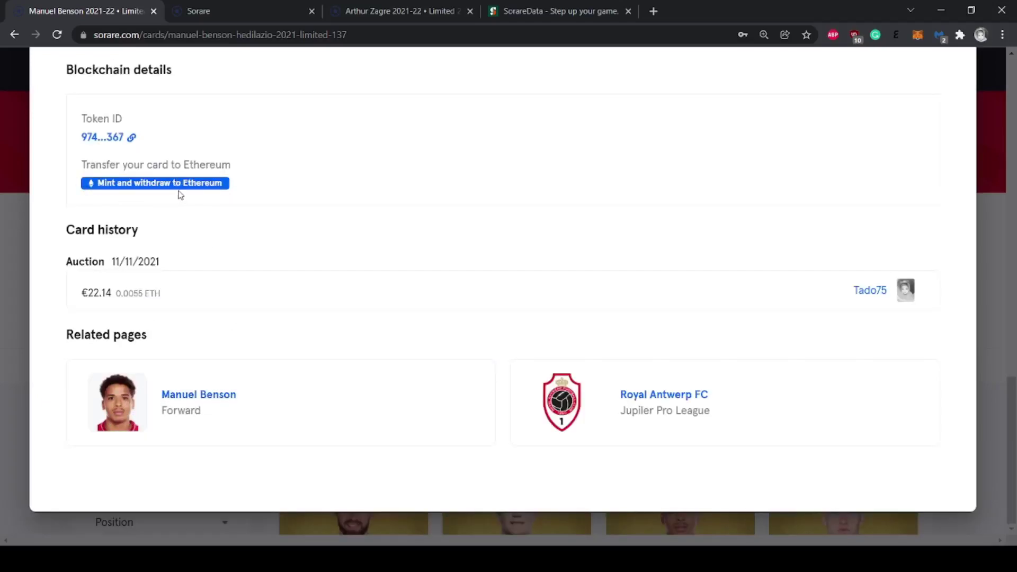
scroll(384, 243, "up", 10)
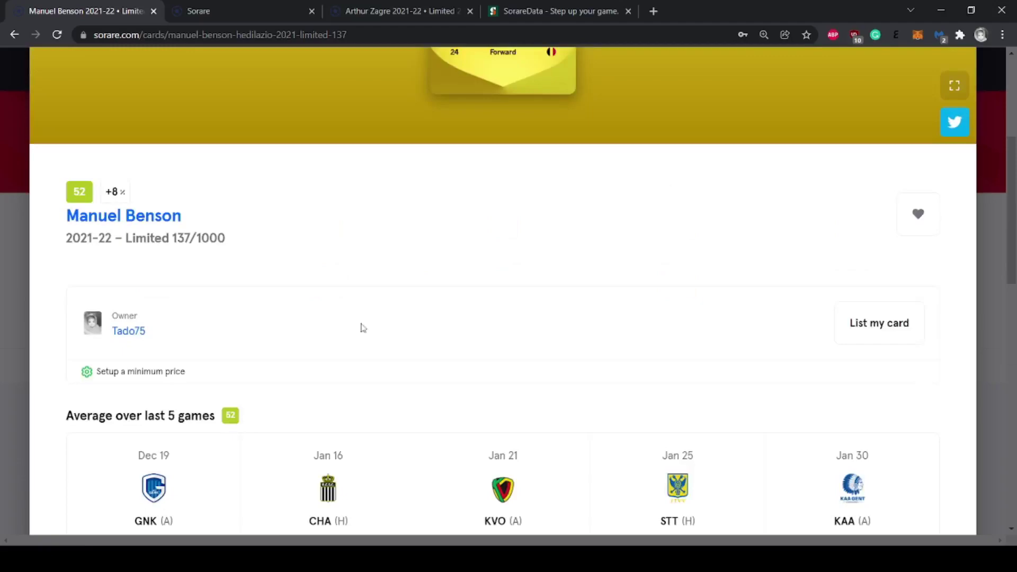
scroll(361, 327, "up", 5)
scroll(248, 318, "down", 5)
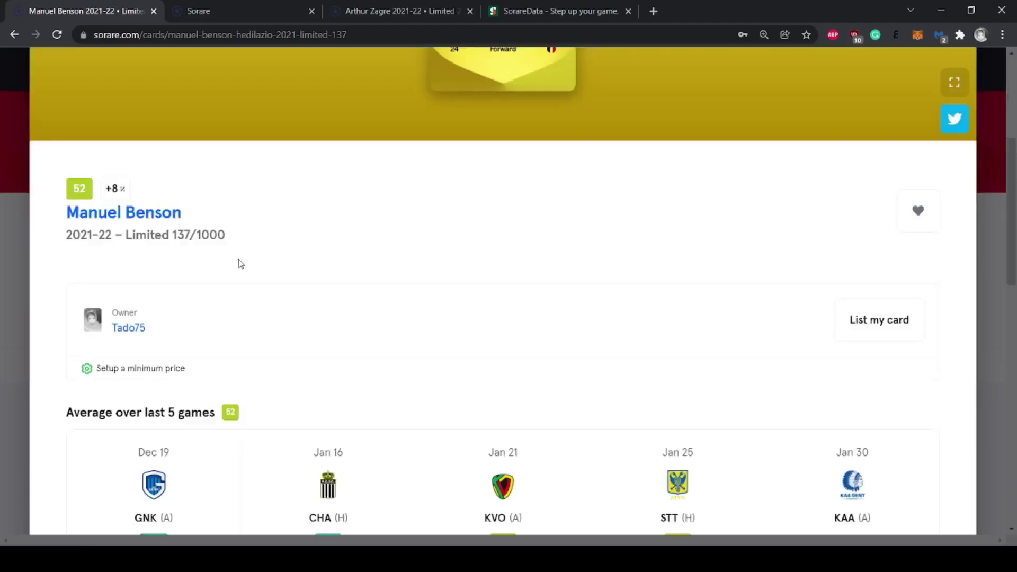
Go to Manuel Benson's player page and list only his Limited cards
left_click(144, 217)
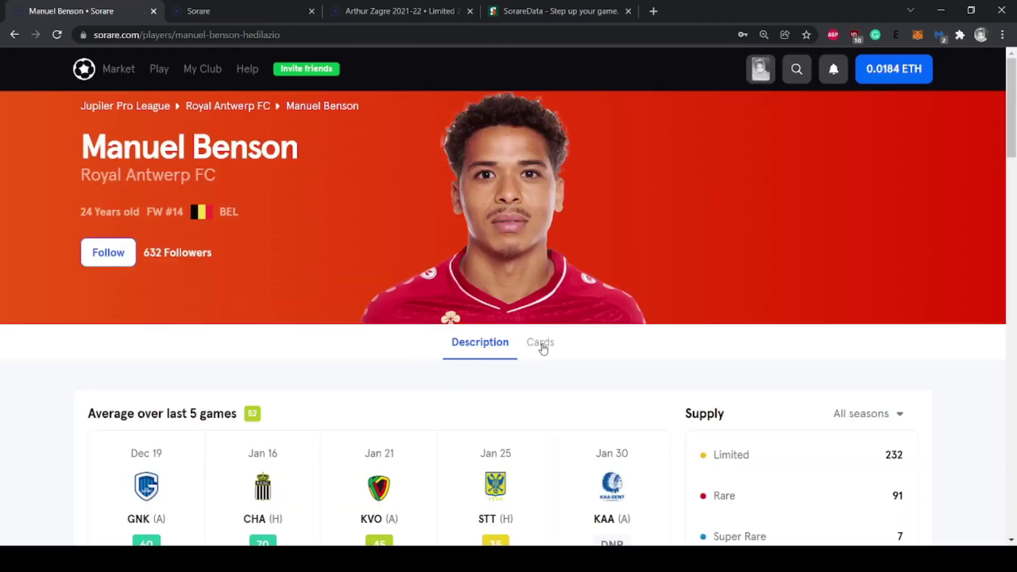
left_click(540, 344)
scroll(300, 374, "down", 5)
left_click(294, 143)
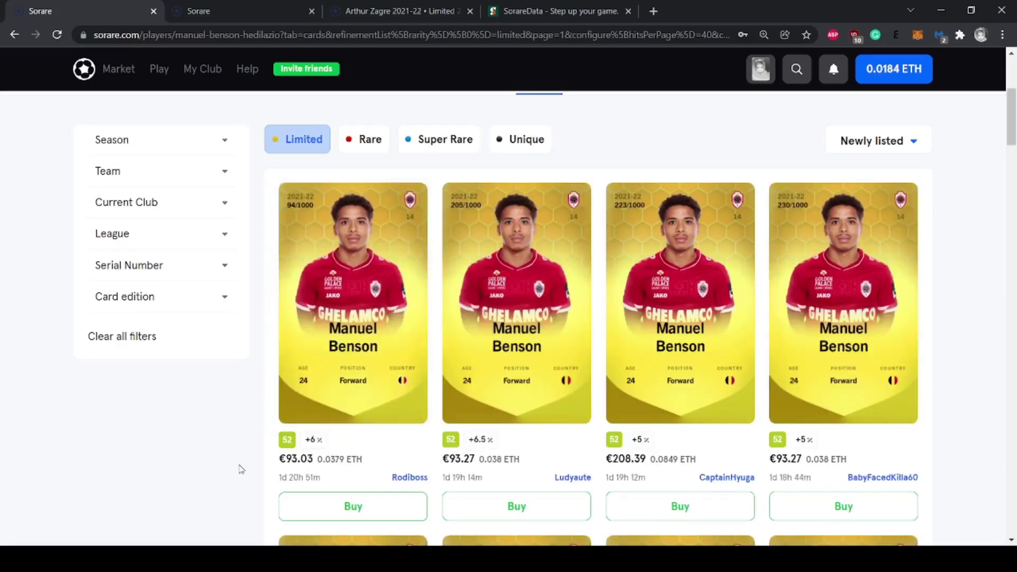
Compare the asking prices of Manuel Benson's Limited cards for sale and highlight the first listing's price
scroll(241, 467, "down", 5)
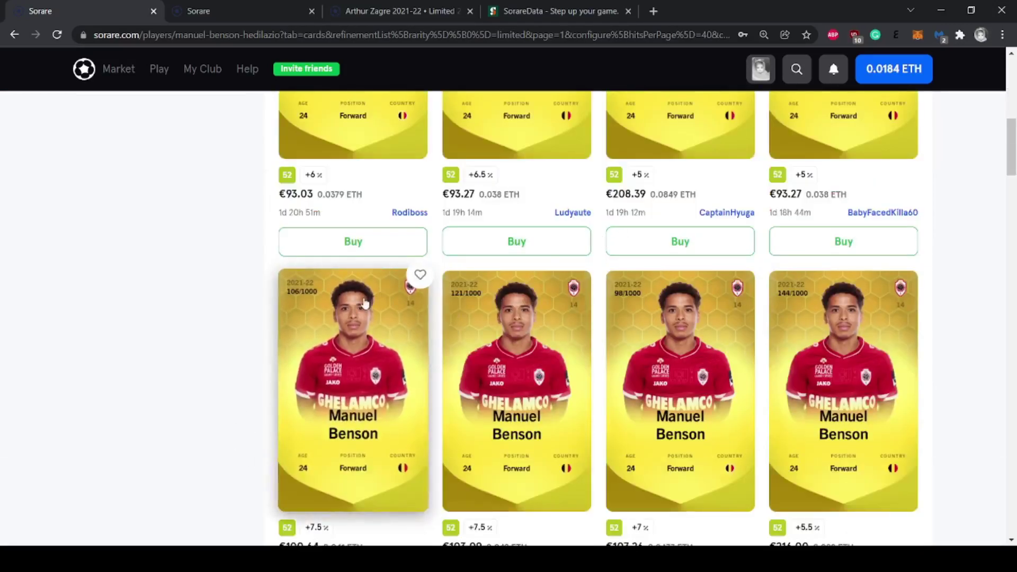
scroll(408, 320, "down", 5)
scroll(455, 305, "down", 5)
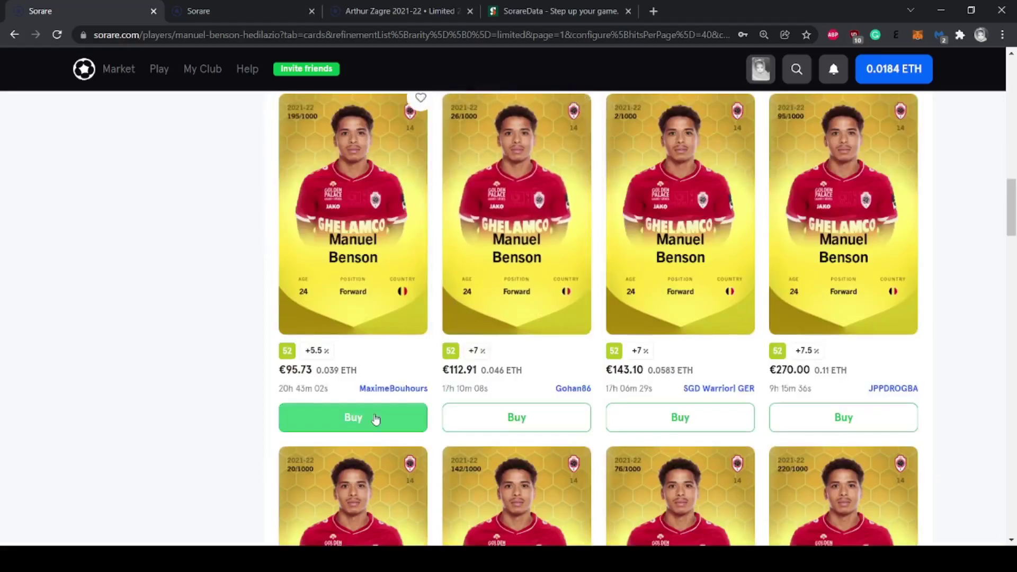
scroll(459, 412, "down", 5)
scroll(440, 427, "down", 5)
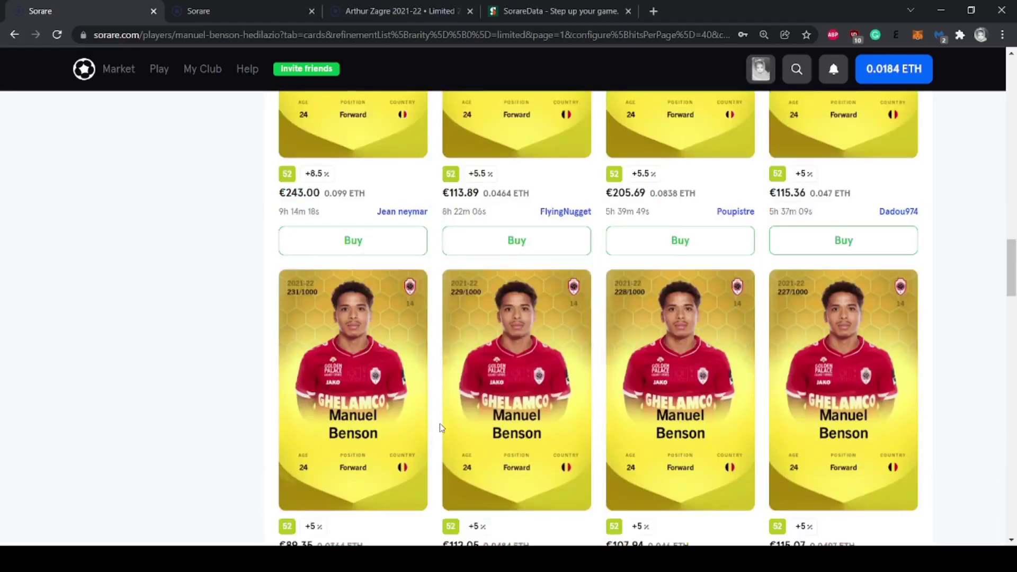
scroll(442, 421, "up", 10)
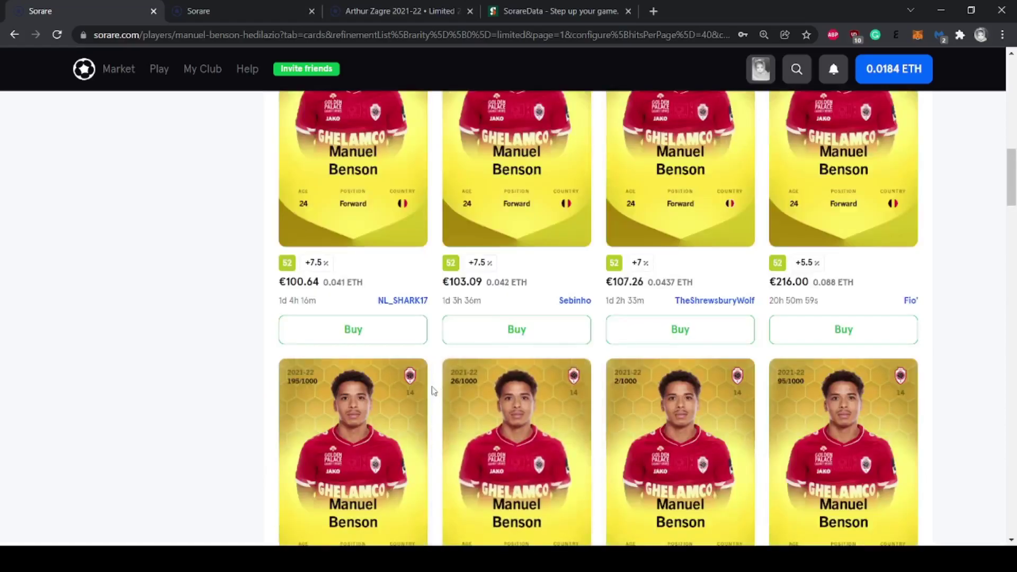
scroll(439, 385, "up", 5)
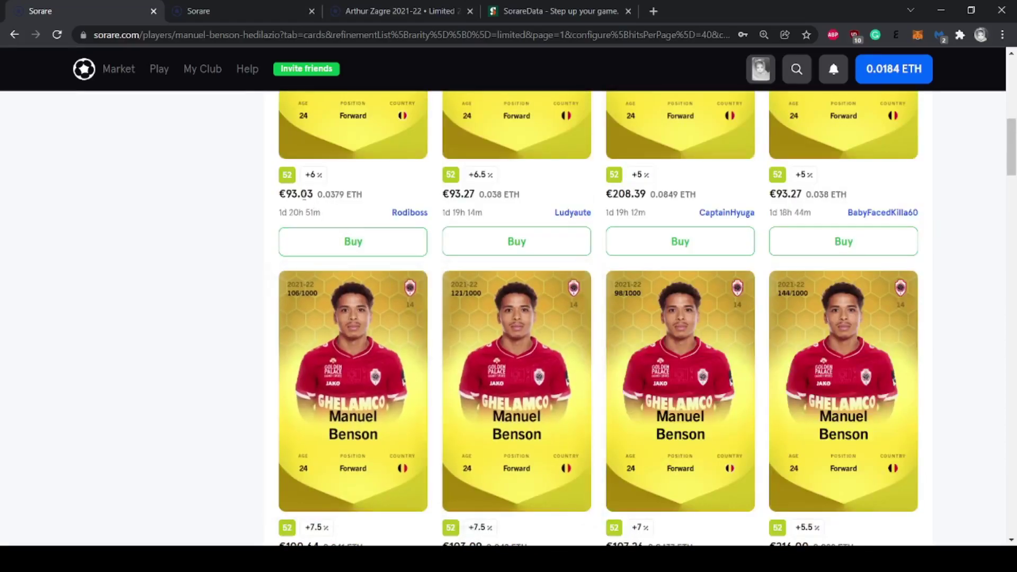
left_click_drag(314, 194, 285, 193)
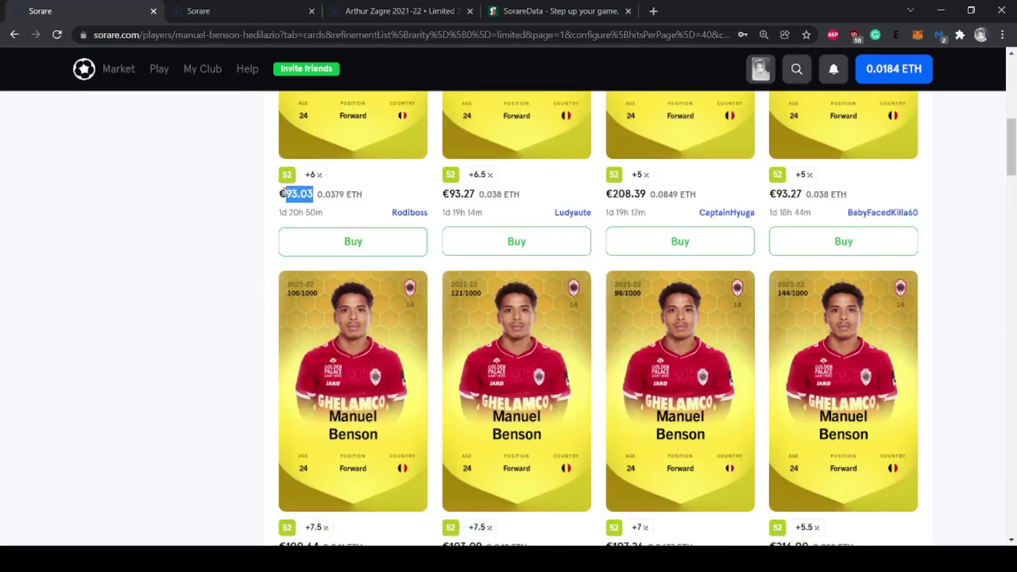
left_click(231, 230)
scroll(249, 299, "up", 5)
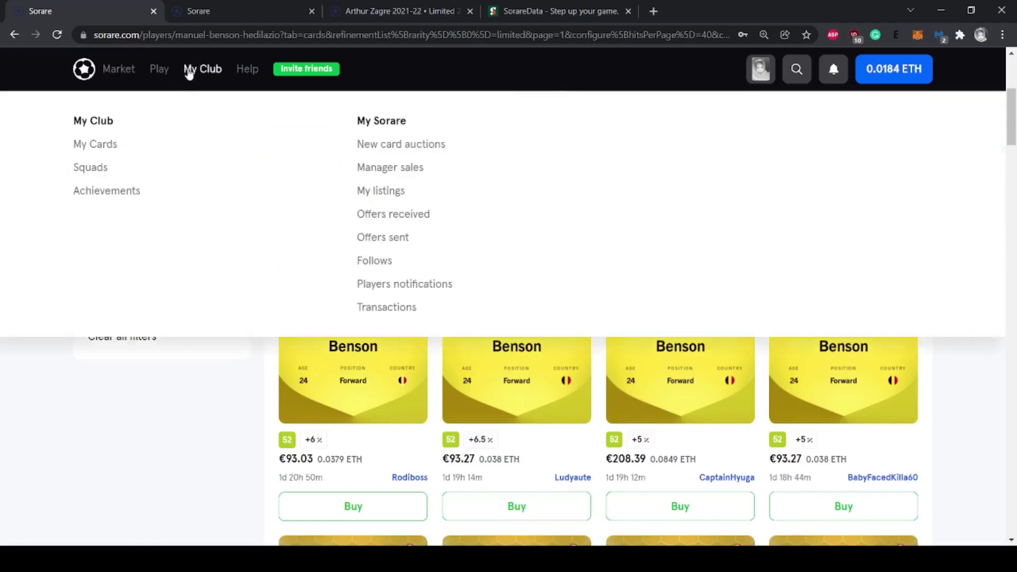
Show the best value manager sales and preview the ETH purchase of the Masatoshi Mihara Limited 52/1000 card, closing it without buying
mouse_move(128, 70)
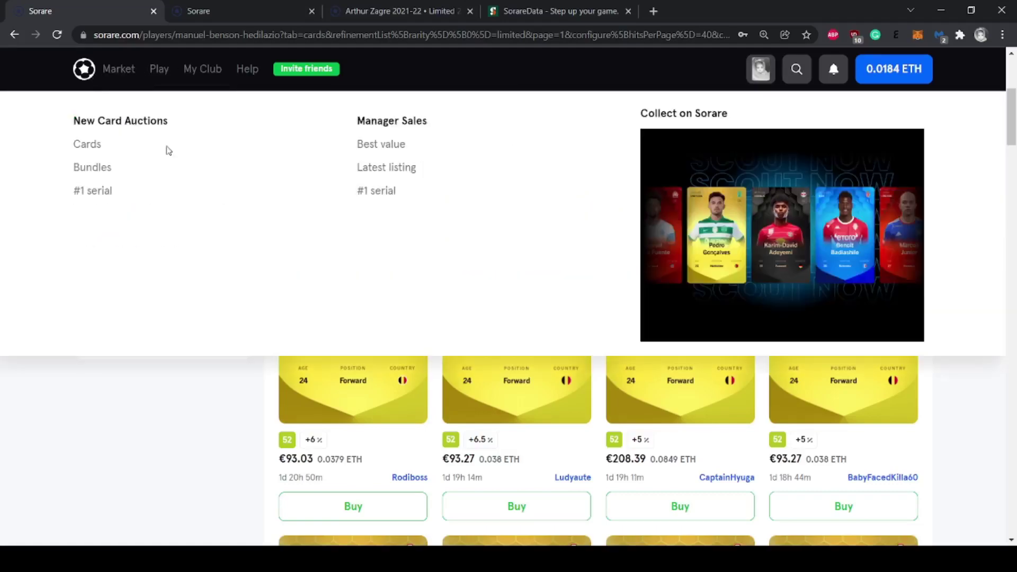
left_click(376, 144)
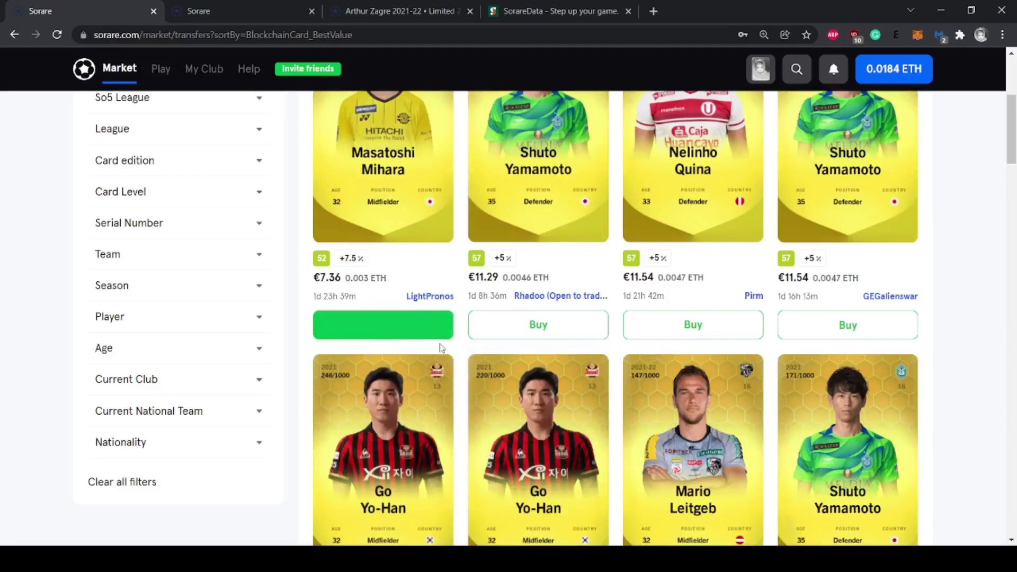
left_click(414, 325)
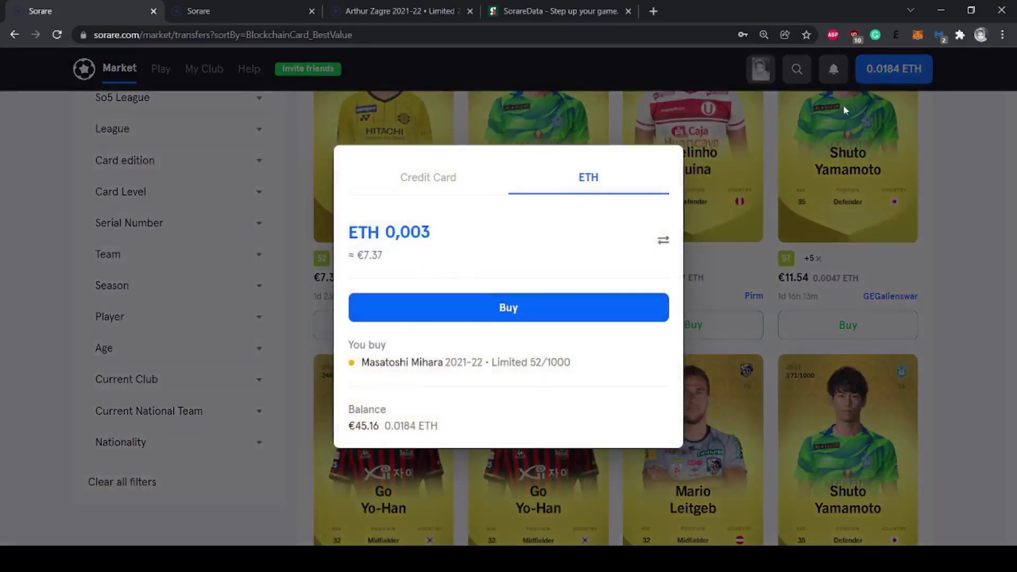
left_click(968, 351)
Leave the manager sales and display the individual cards on offer in the new card auctions
scroll(944, 344, "up", 5)
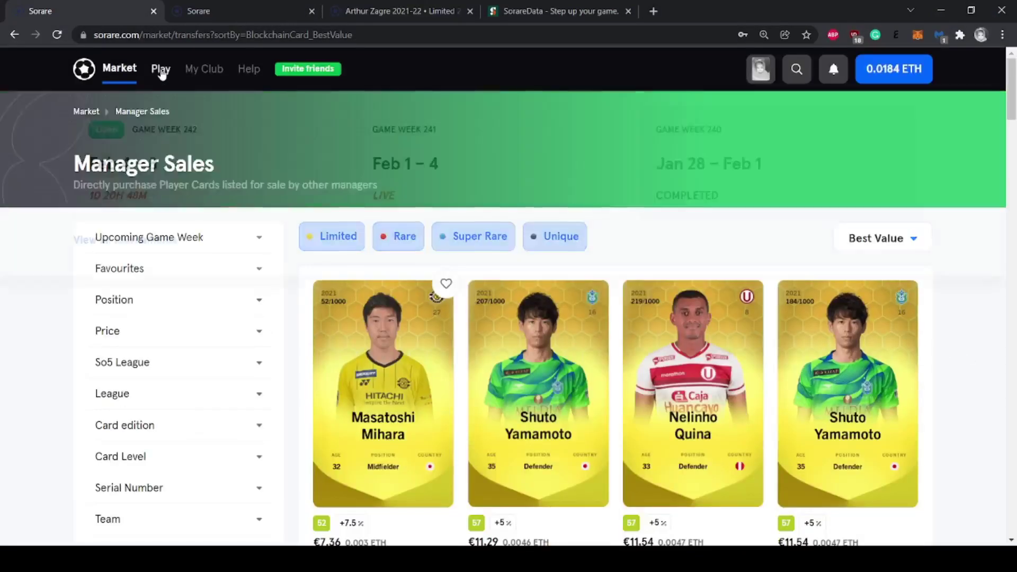
mouse_move(191, 81)
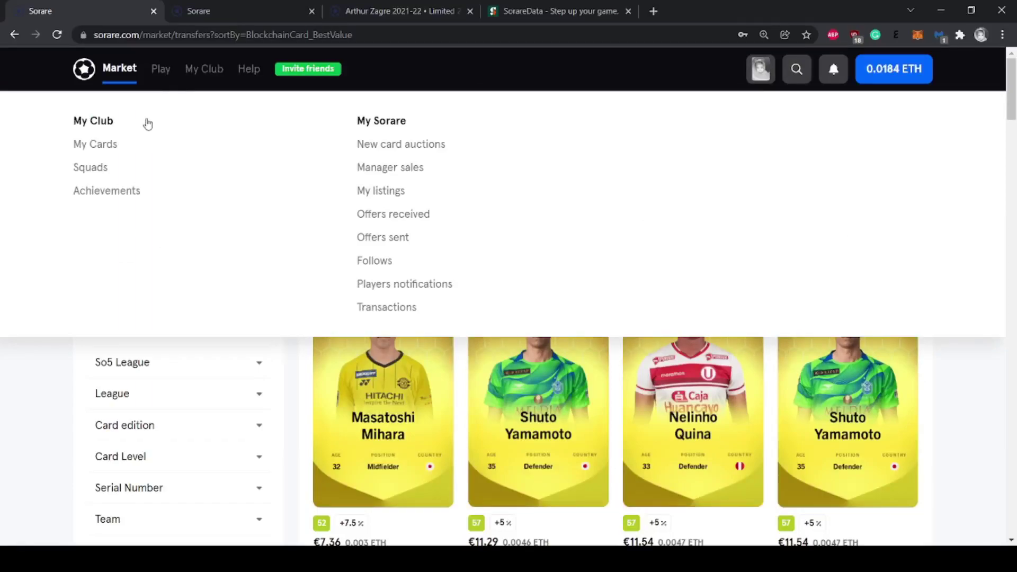
mouse_move(114, 80)
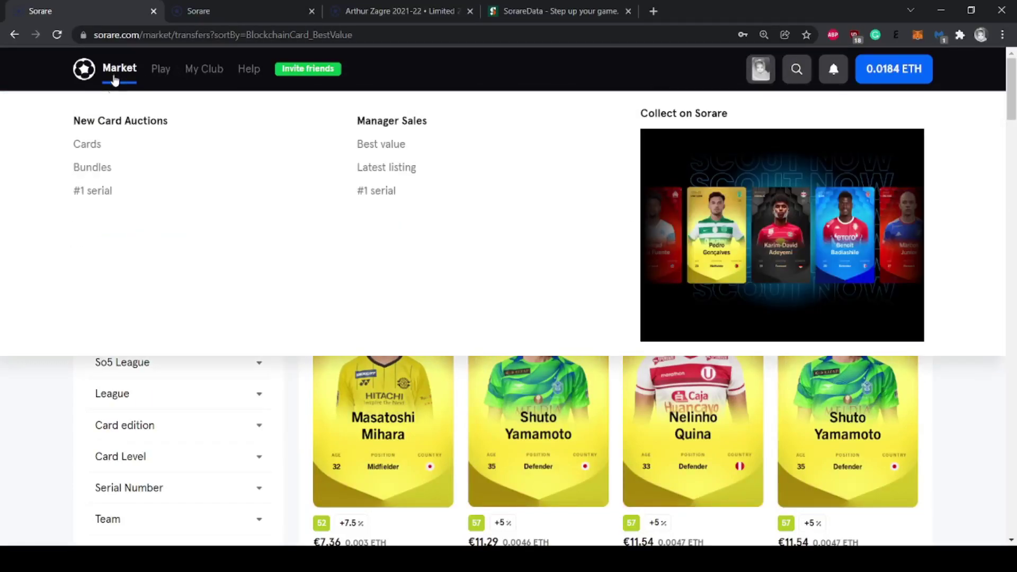
left_click(87, 150)
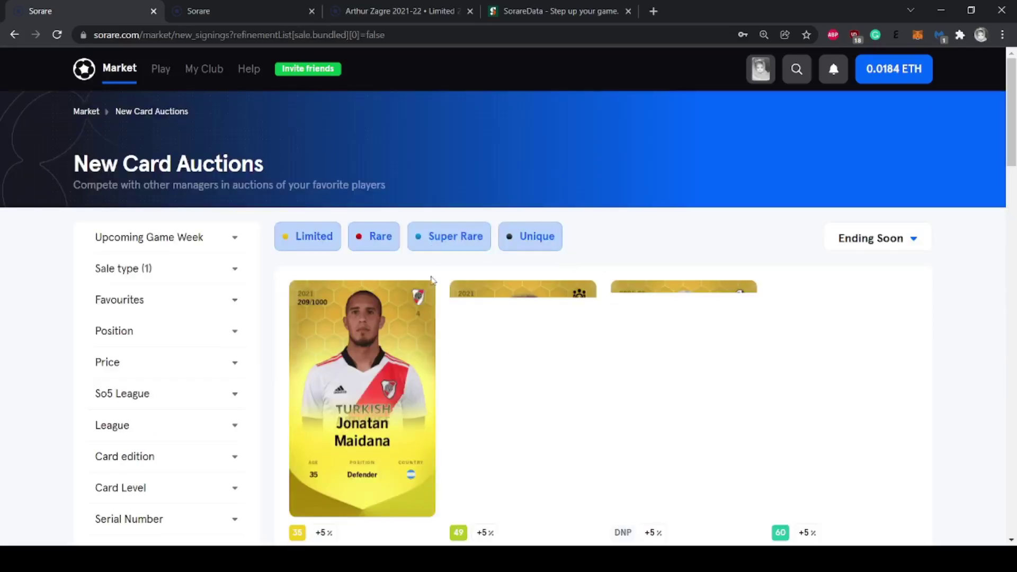
Show only Limited cards in the new card auctions and compare the current bids and remaining times of those ending soon
left_click(297, 242)
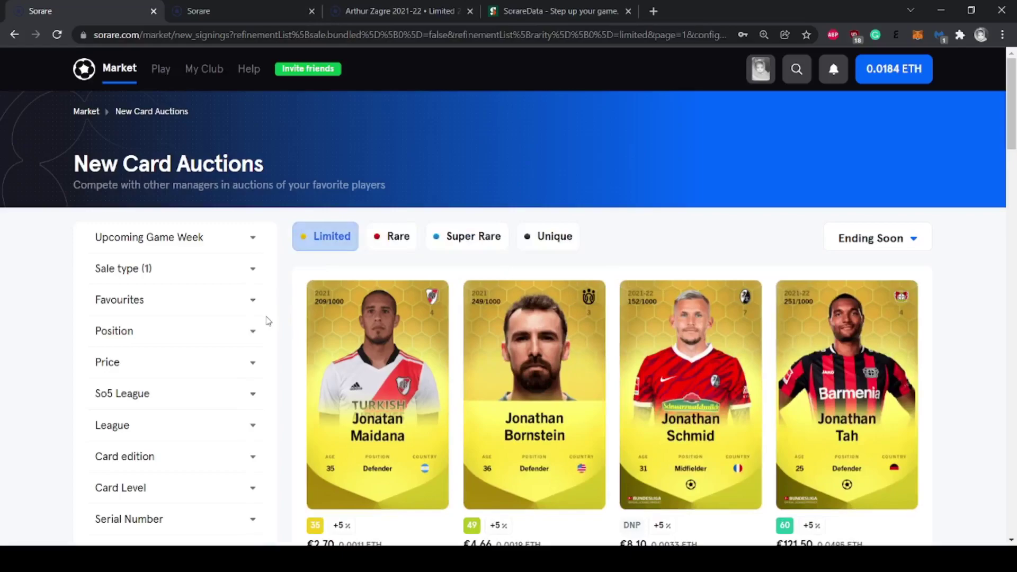
scroll(268, 318, "down", 5)
scroll(771, 396, "up", 5)
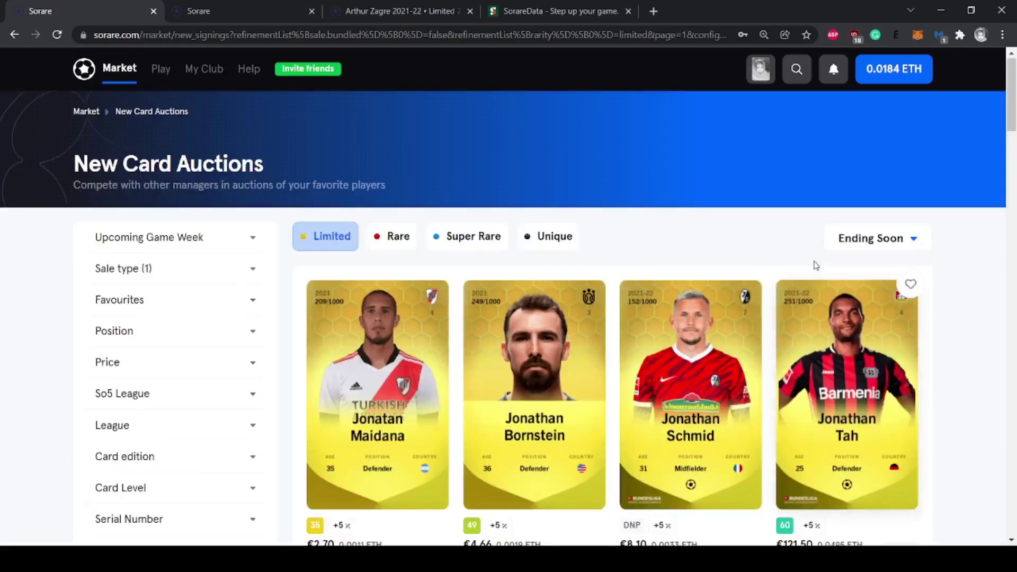
scroll(771, 396, "down", 5)
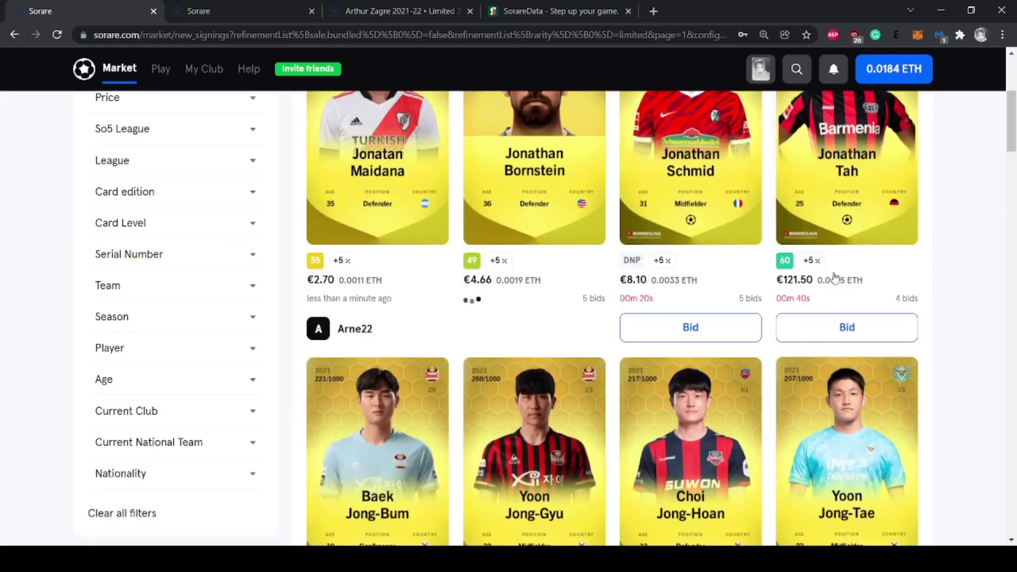
scroll(489, 426, "down", 5)
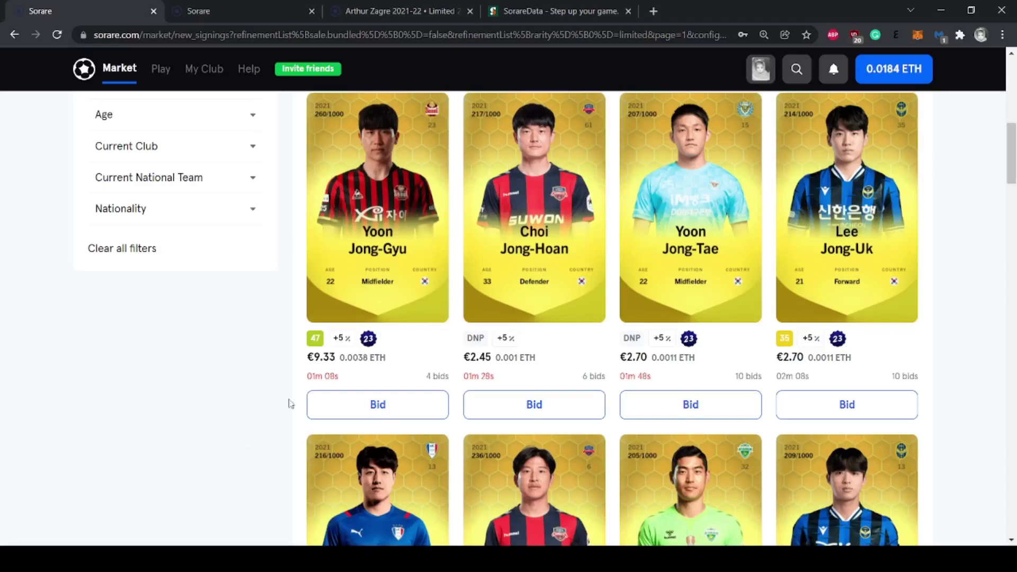
mouse_move(415, 341)
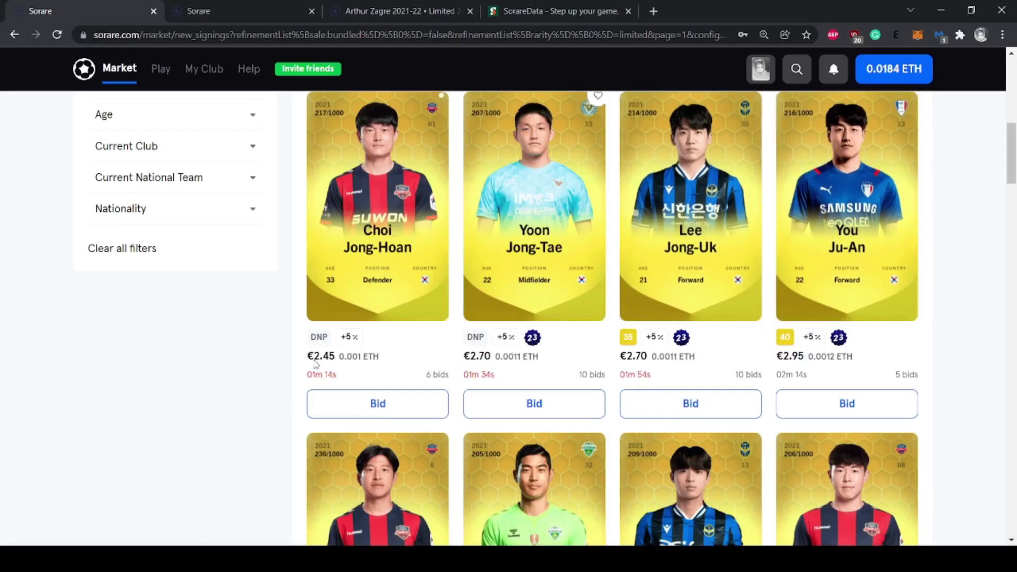
Preview a credit card bid on the Jonathan Tah 2021-22 Limited 251/1000 card and close the bid dialog
scroll(548, 350, "up", 5)
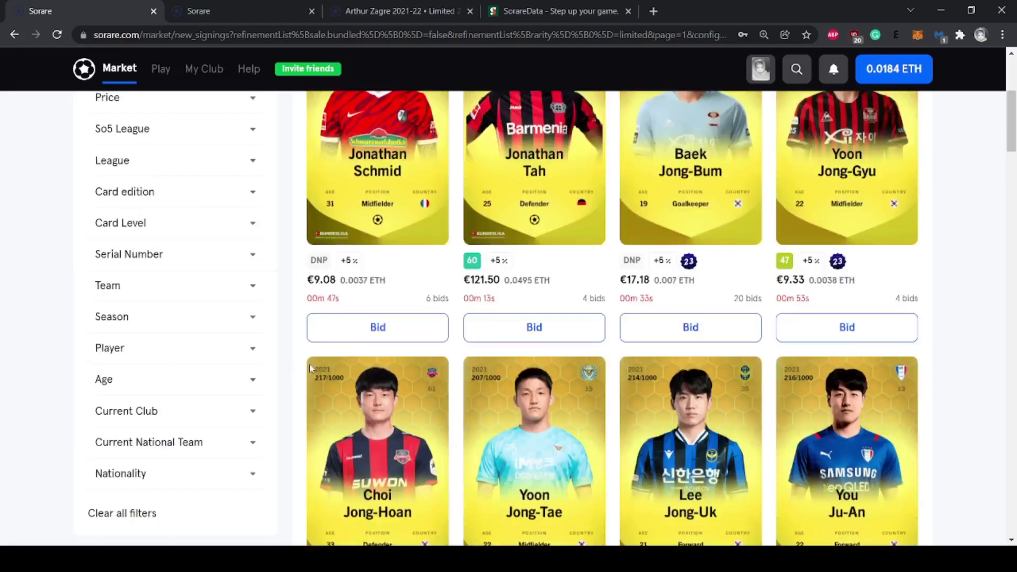
left_click(561, 332)
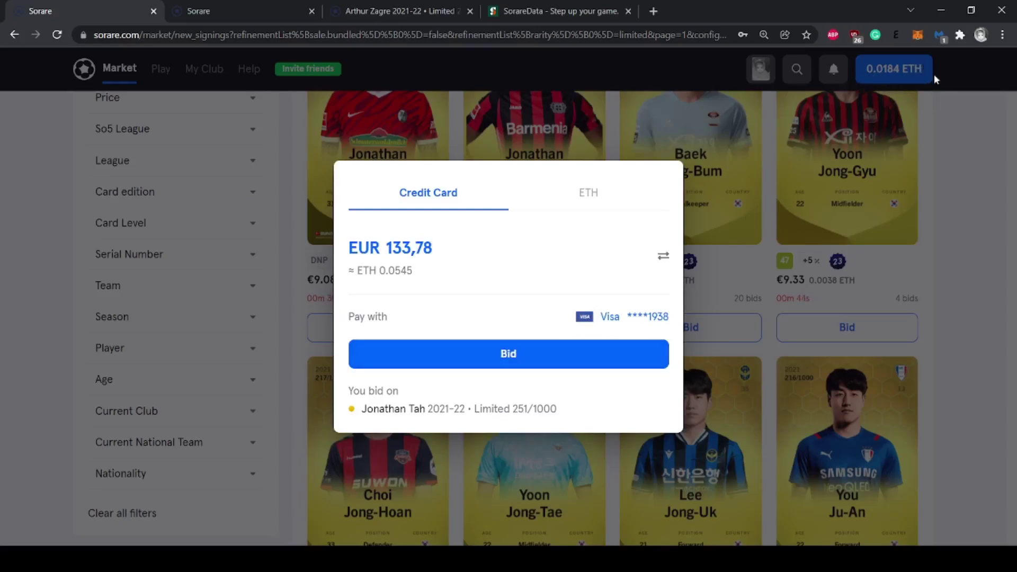
left_click(636, 359)
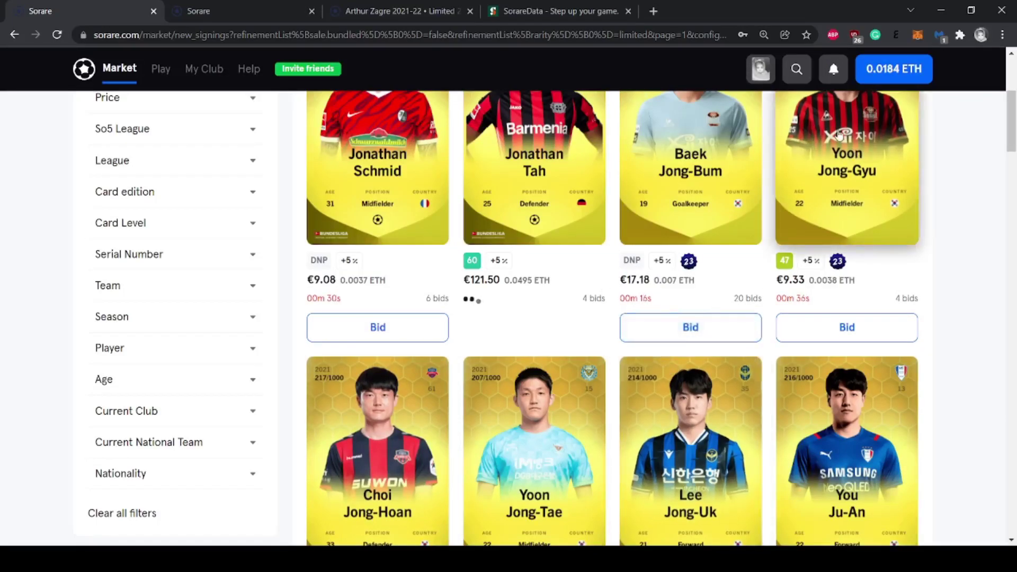
Show the wallet's deposit options, Moonpay or connecting an own wallet, and close the wallet without depositing
scroll(761, 282, "down", 10)
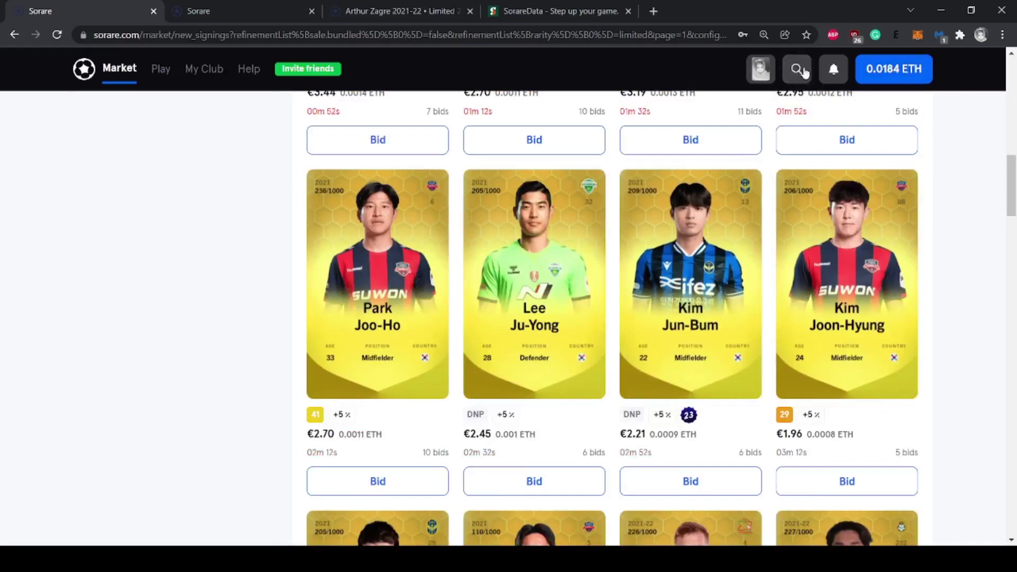
left_click(892, 75)
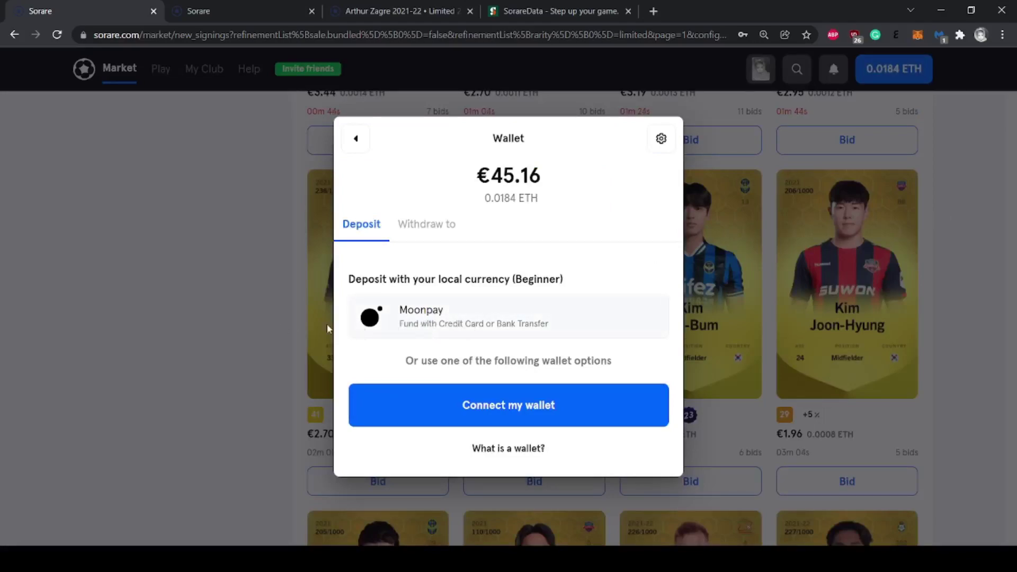
left_click(280, 311)
Look through the Limited auctions further down for their prices and bids, and return to the start of the list
scroll(662, 312, "down", 5)
scroll(688, 297, "down", 10)
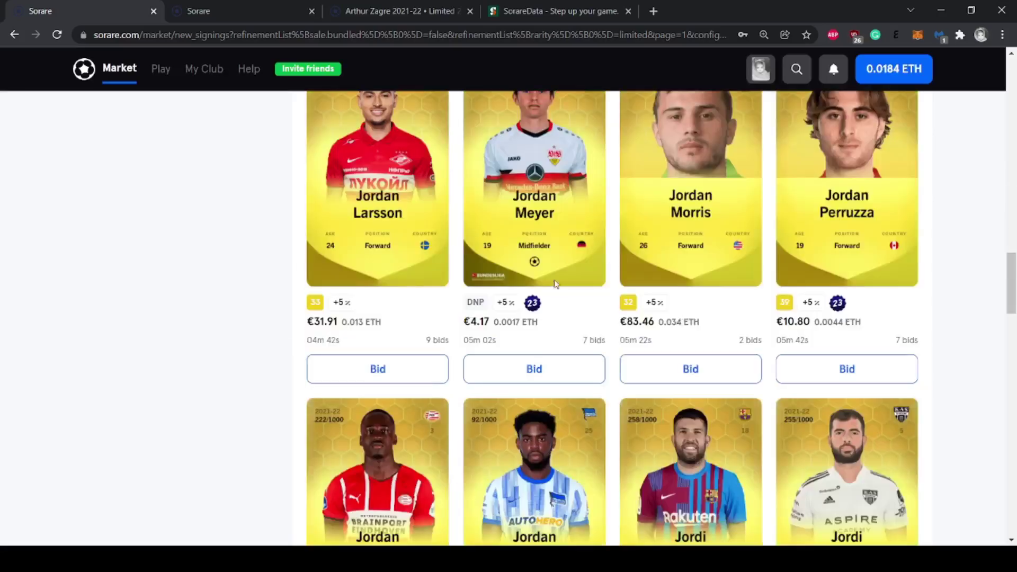
scroll(590, 381, "down", 15)
scroll(447, 320, "up", 10)
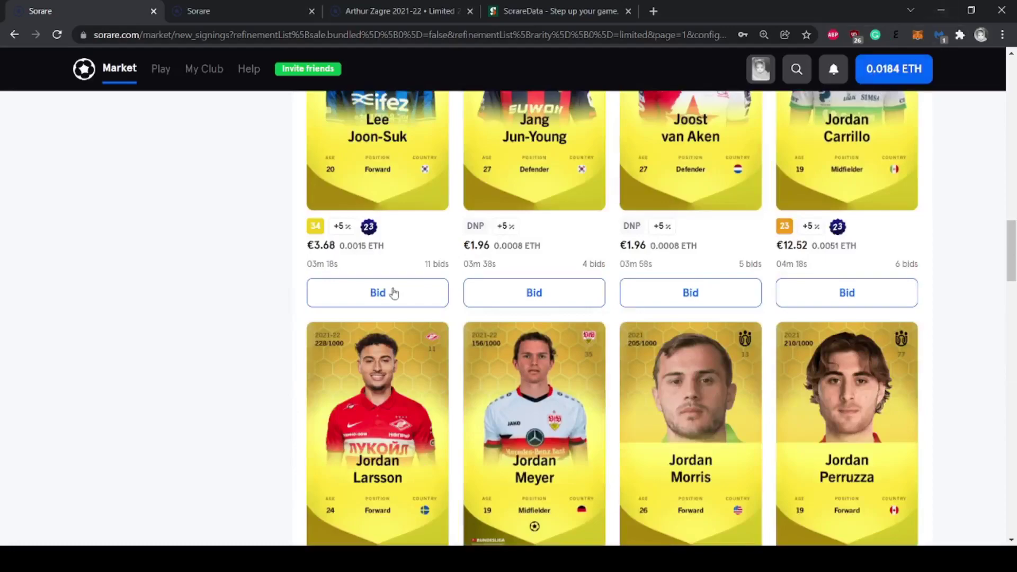
scroll(245, 335, "up", 20)
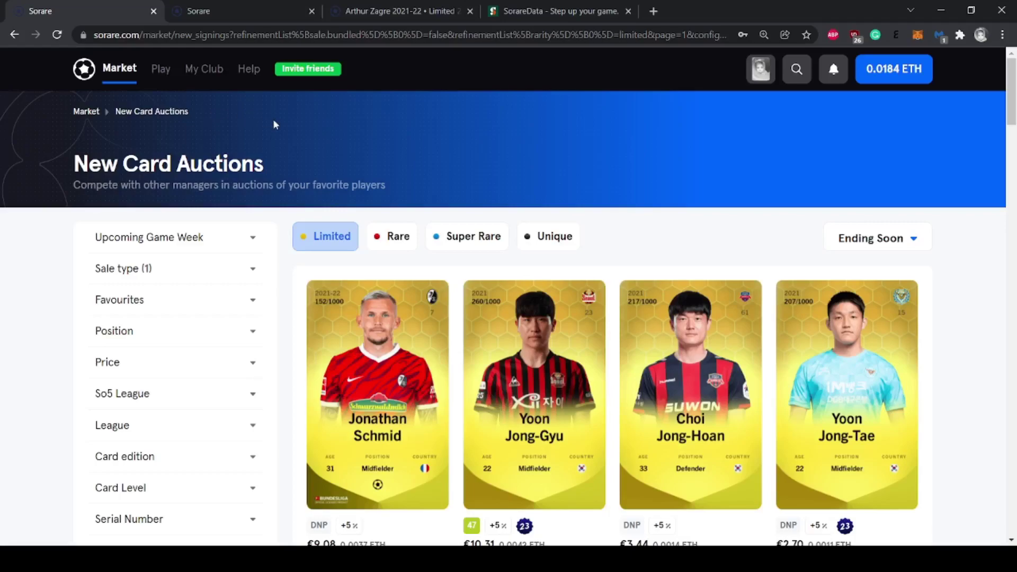
scroll(270, 222, "down", 6)
scroll(275, 233, "up", 6)
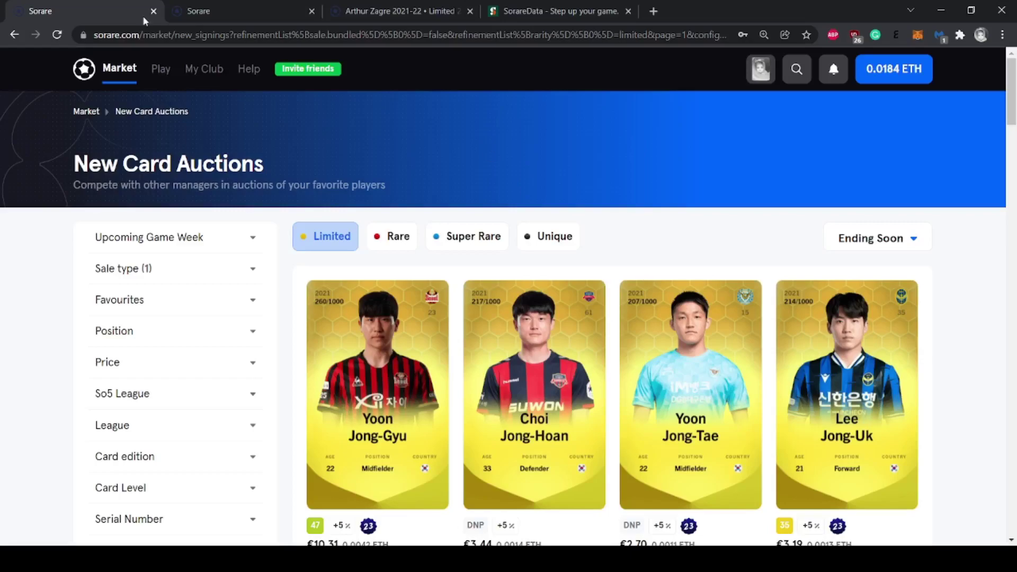
Go to the direct offers received and highlight the amount offered for the Sérgio Oliveira Limited 105/1000 card, clearing the highlight again
mouse_move(119, 72)
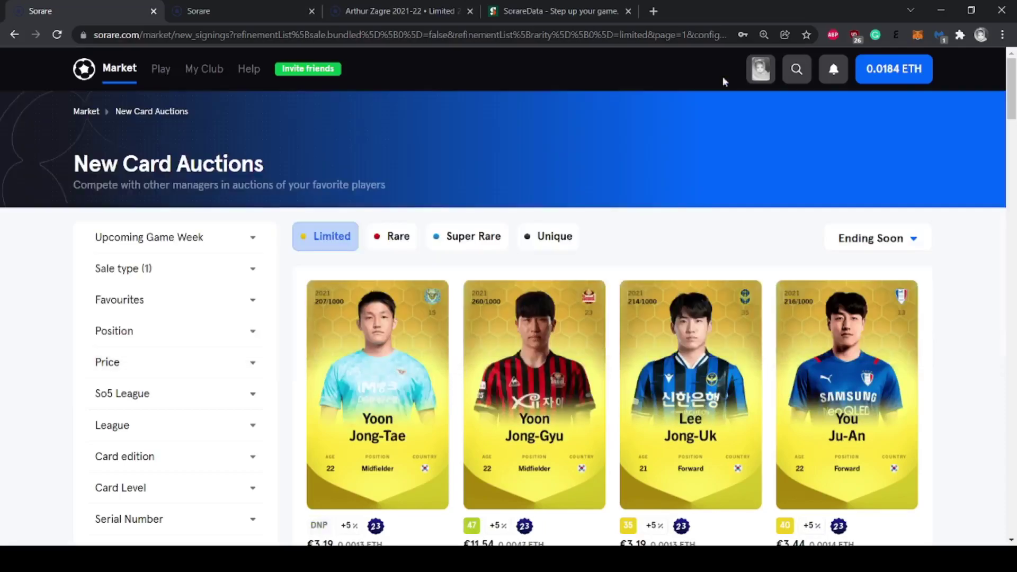
mouse_move(203, 74)
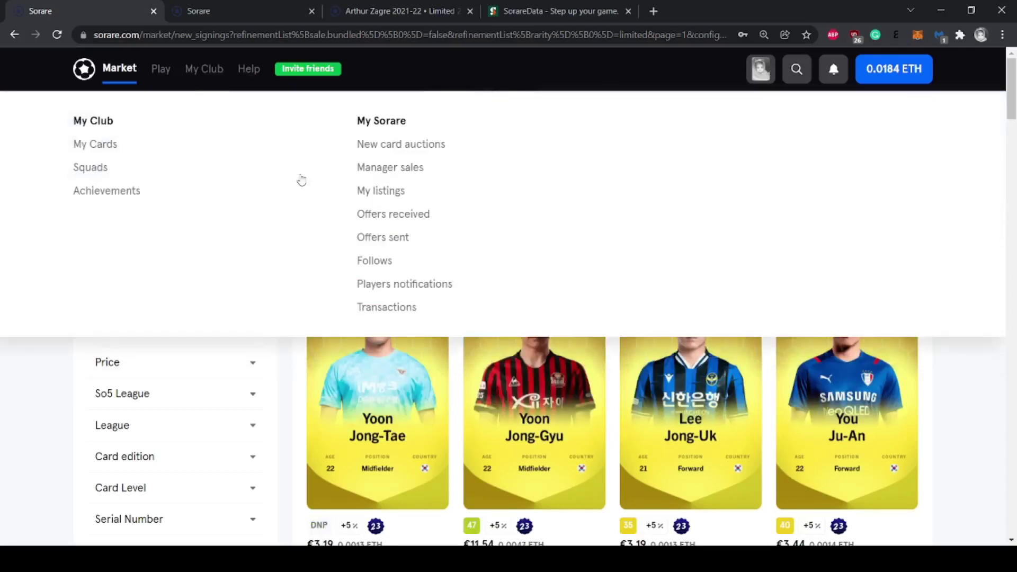
left_click(389, 216)
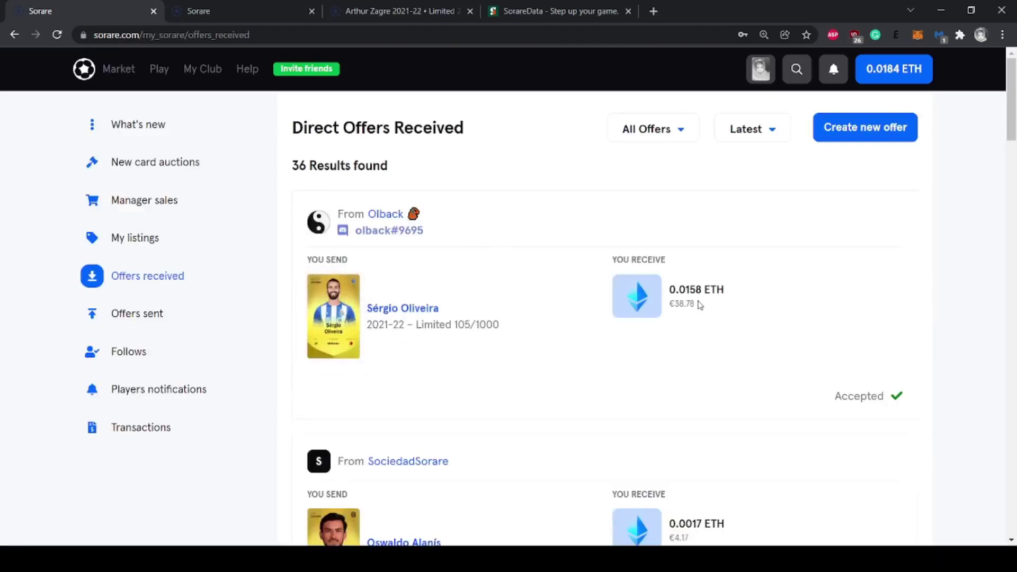
left_click_drag(699, 306, 669, 300)
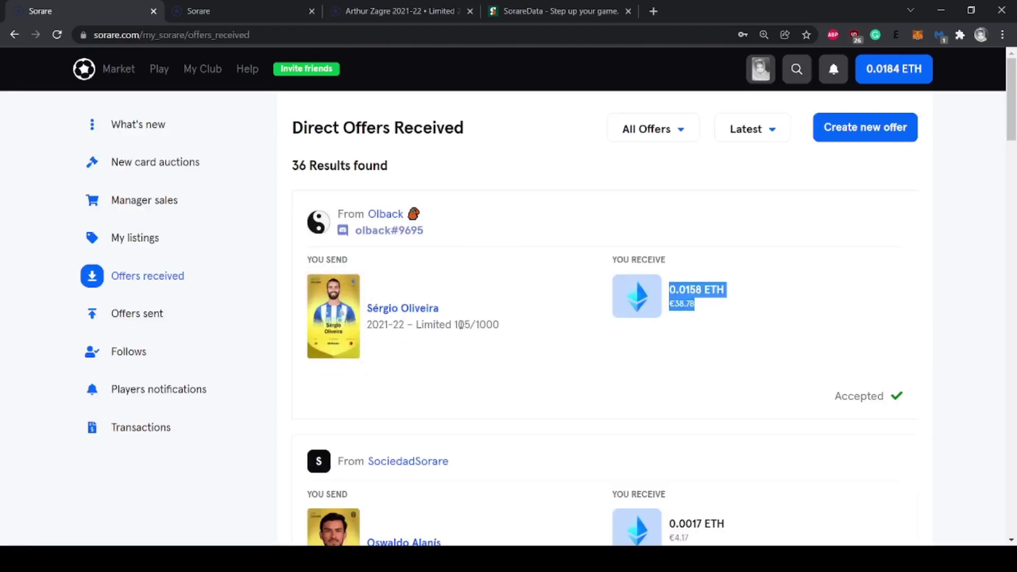
left_click(36, 360)
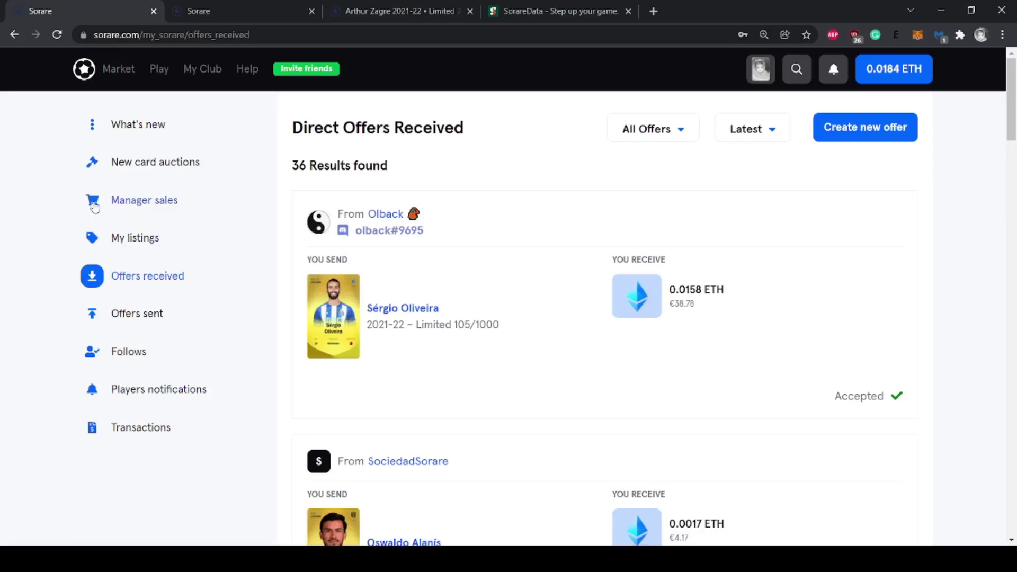
Open the help page on coverage, highlight the covered leagues heading, and look through the list past LaLiga Santander to the Süper Lig
mouse_move(242, 72)
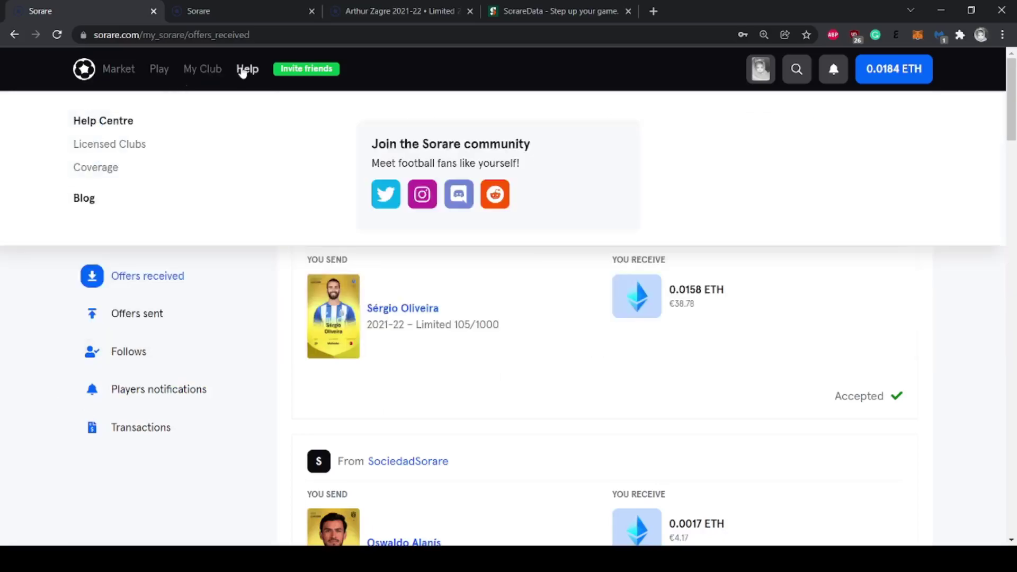
left_click(98, 168)
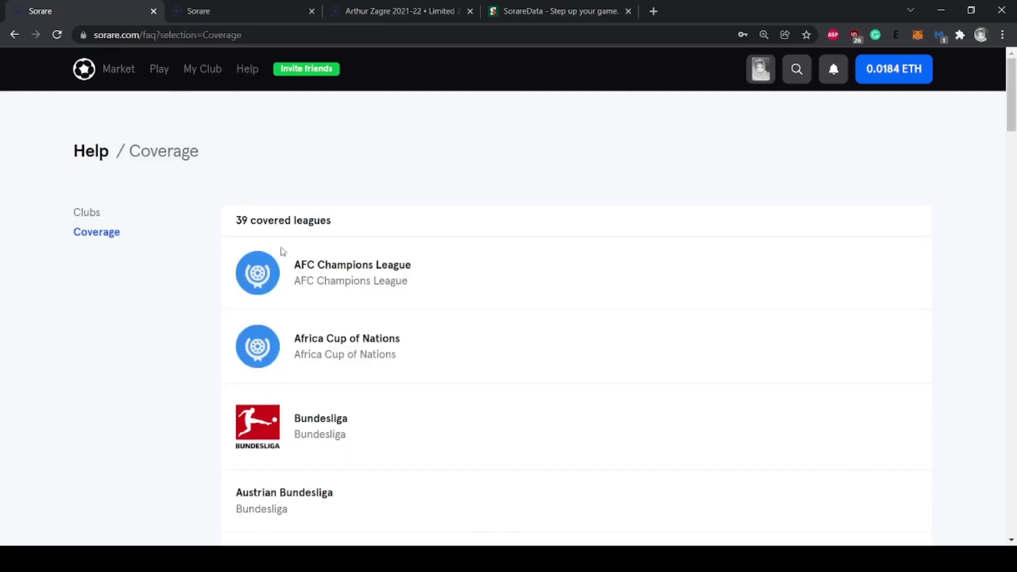
left_click_drag(239, 216, 380, 265)
scroll(415, 423, "down", 10)
scroll(415, 422, "up", 10)
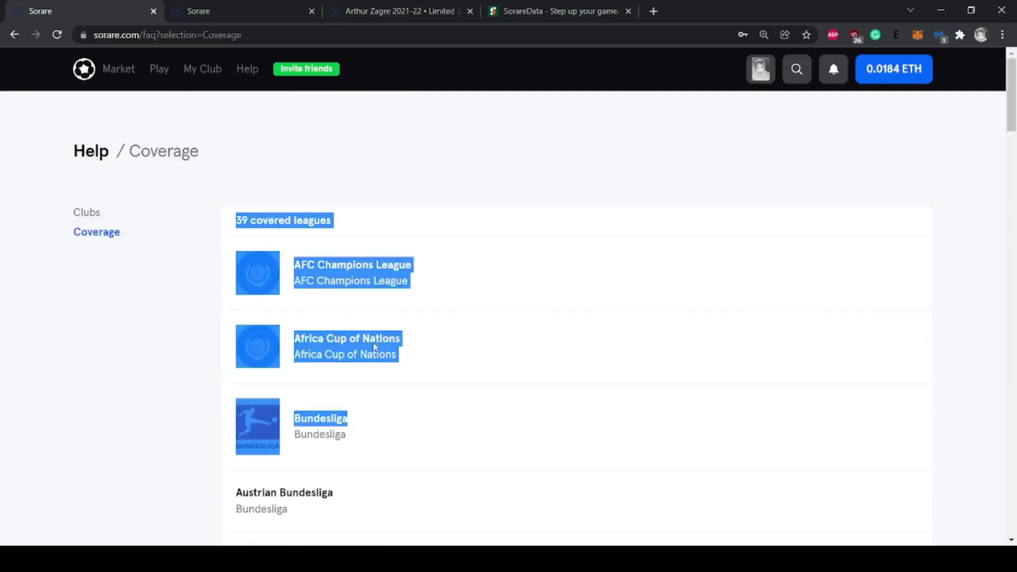
left_click(403, 356)
scroll(344, 297, "down", 5)
scroll(305, 158, "down", 15)
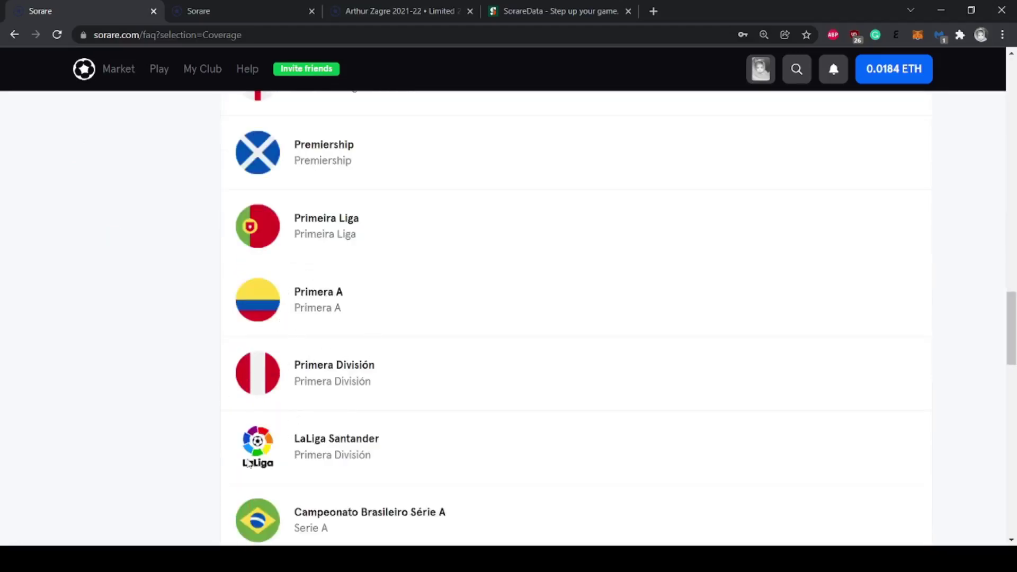
scroll(302, 444, "down", 5)
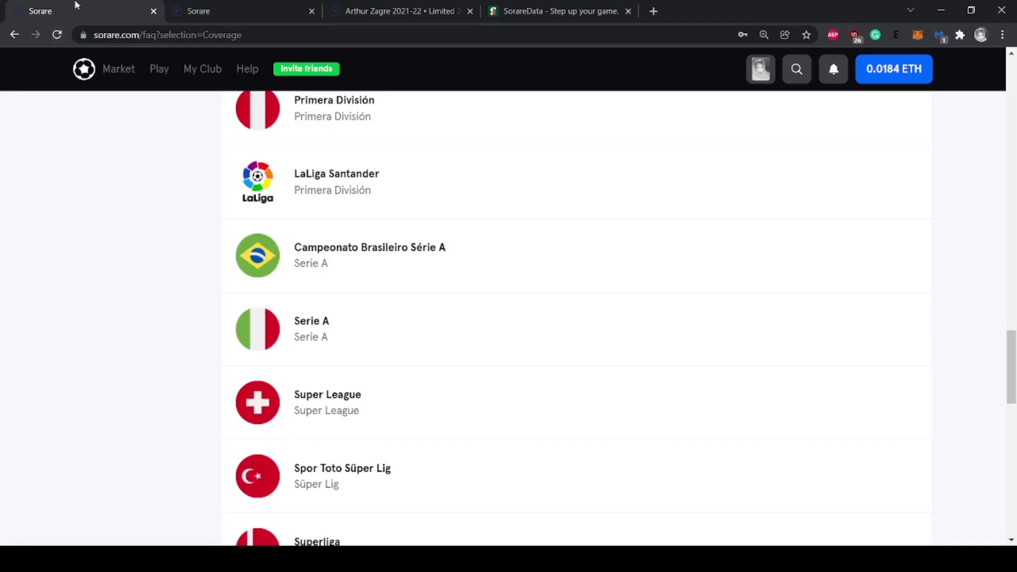
Highlight the sorare.com domain in the page's address, clear the highlight, and return to the start of the covered leagues
left_click_drag(140, 35, 96, 42)
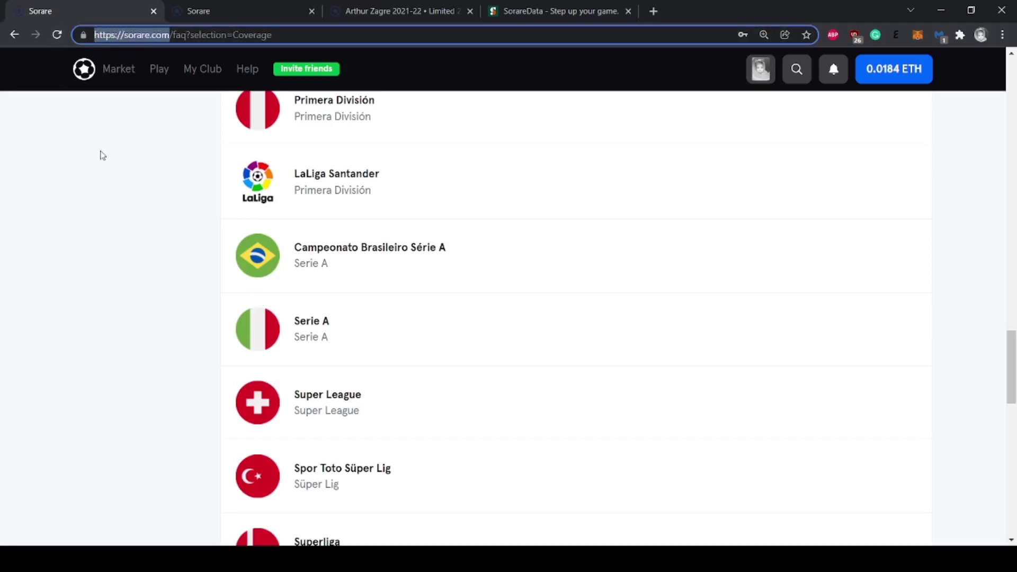
left_click(106, 205)
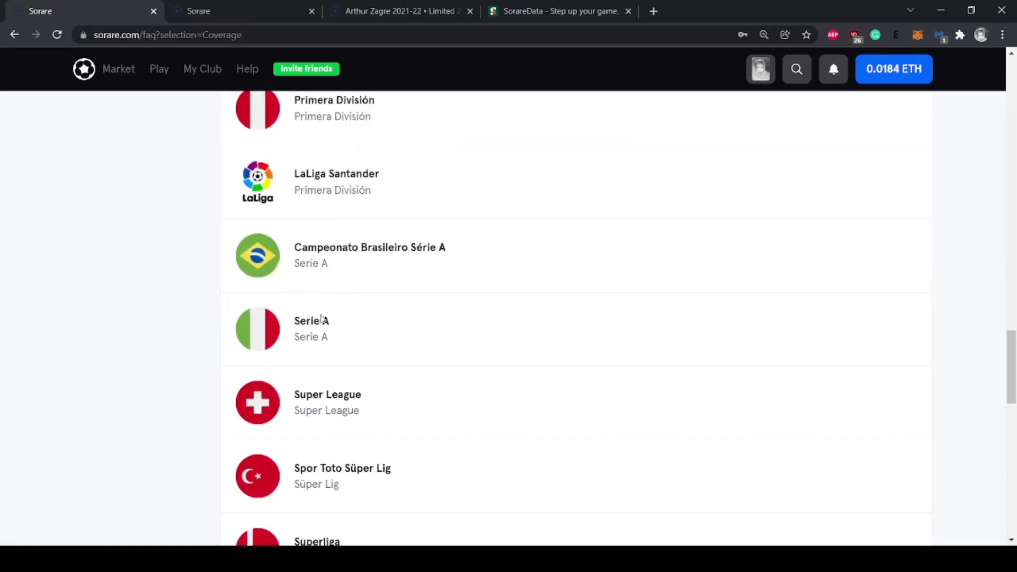
scroll(326, 310, "up", 5)
scroll(231, 345, "up", 20)
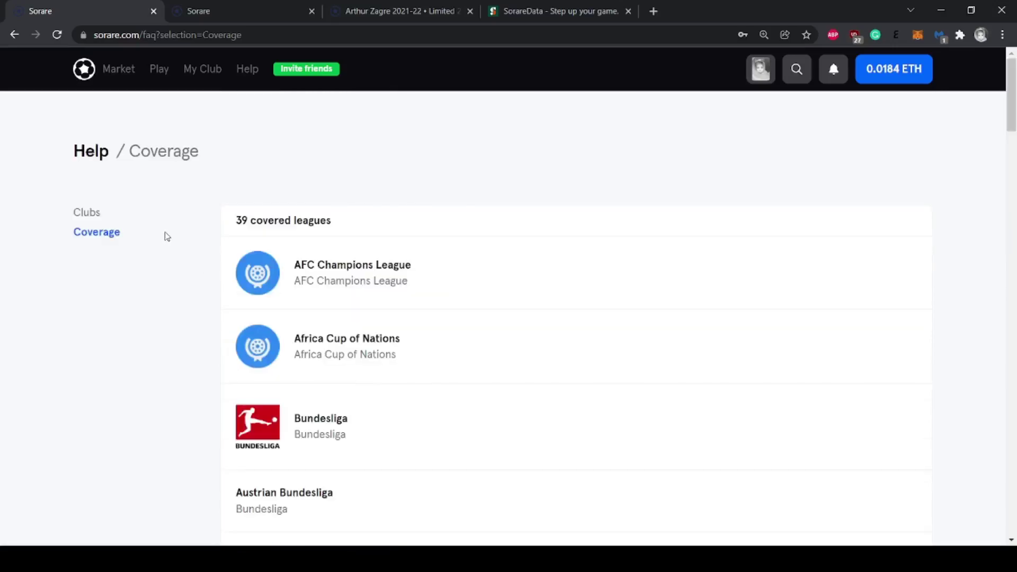
mouse_move(153, 79)
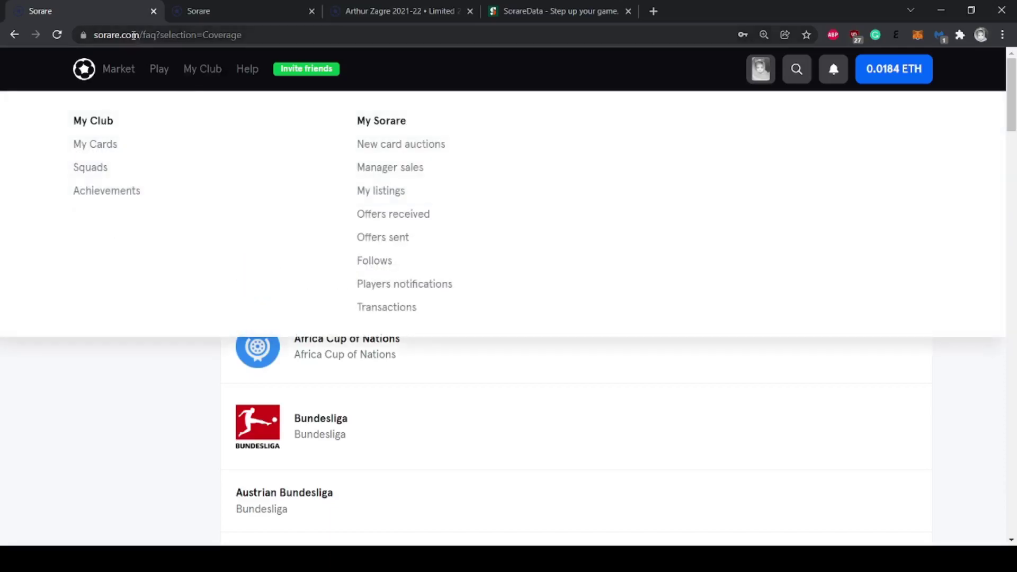
mouse_move(120, 70)
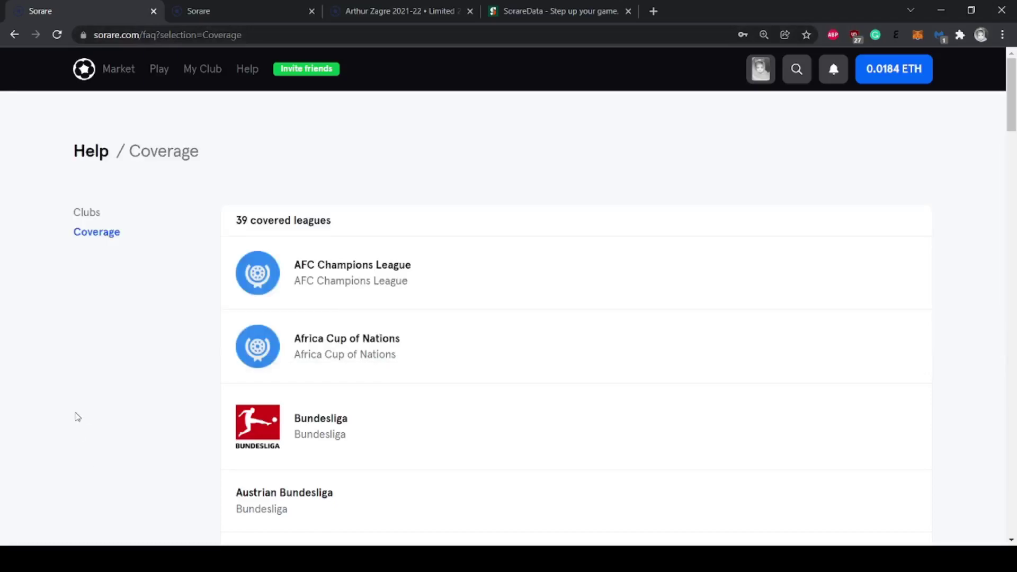